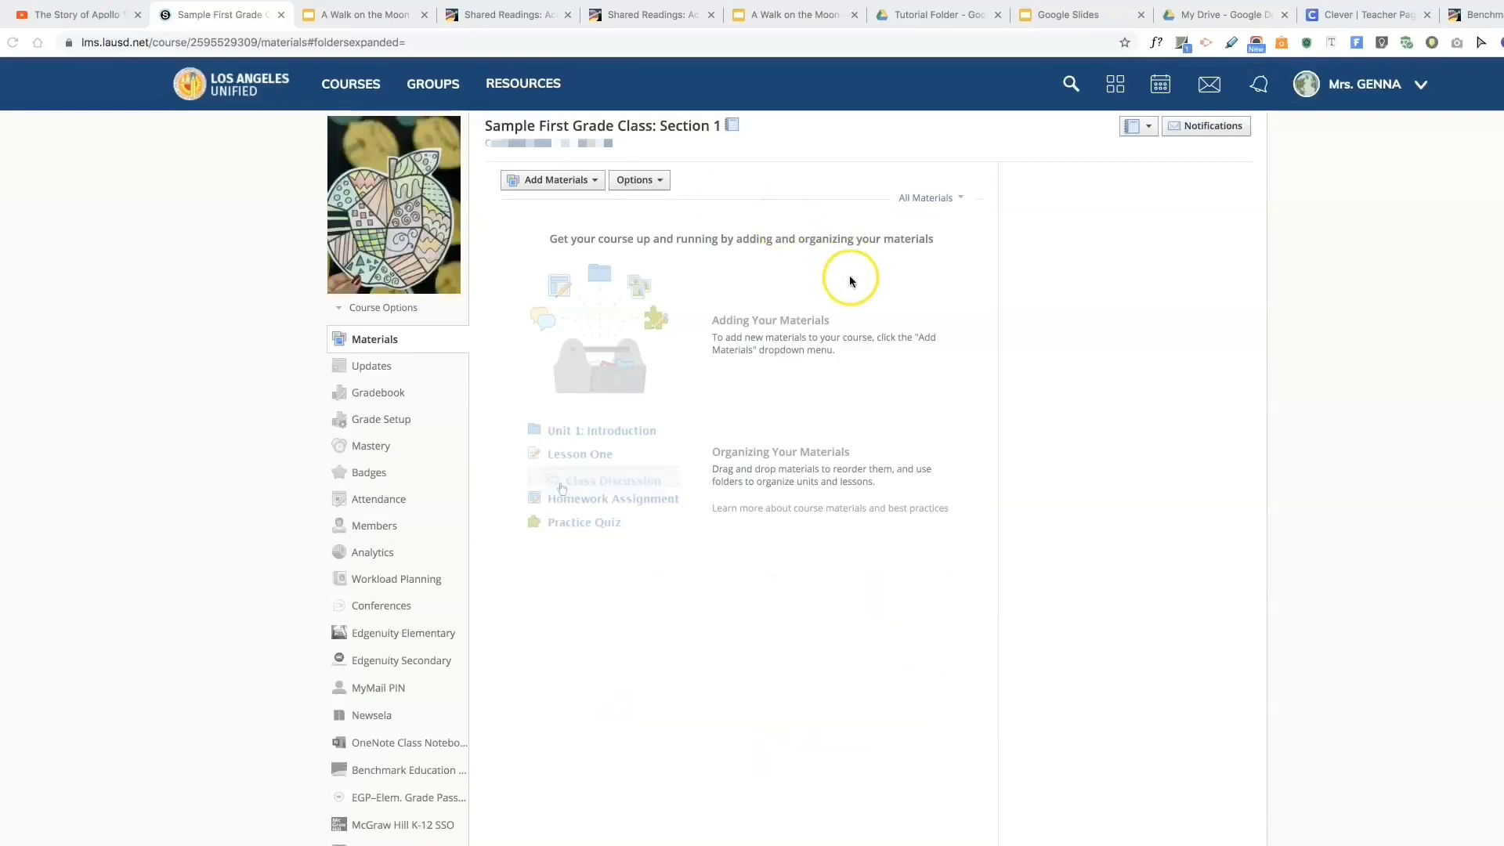
# Search the LMS App Center by publisher 'google' to reach the Google Drive Resource App
pyautogui.click(1118, 86)
pyautogui.click(1048, 127)
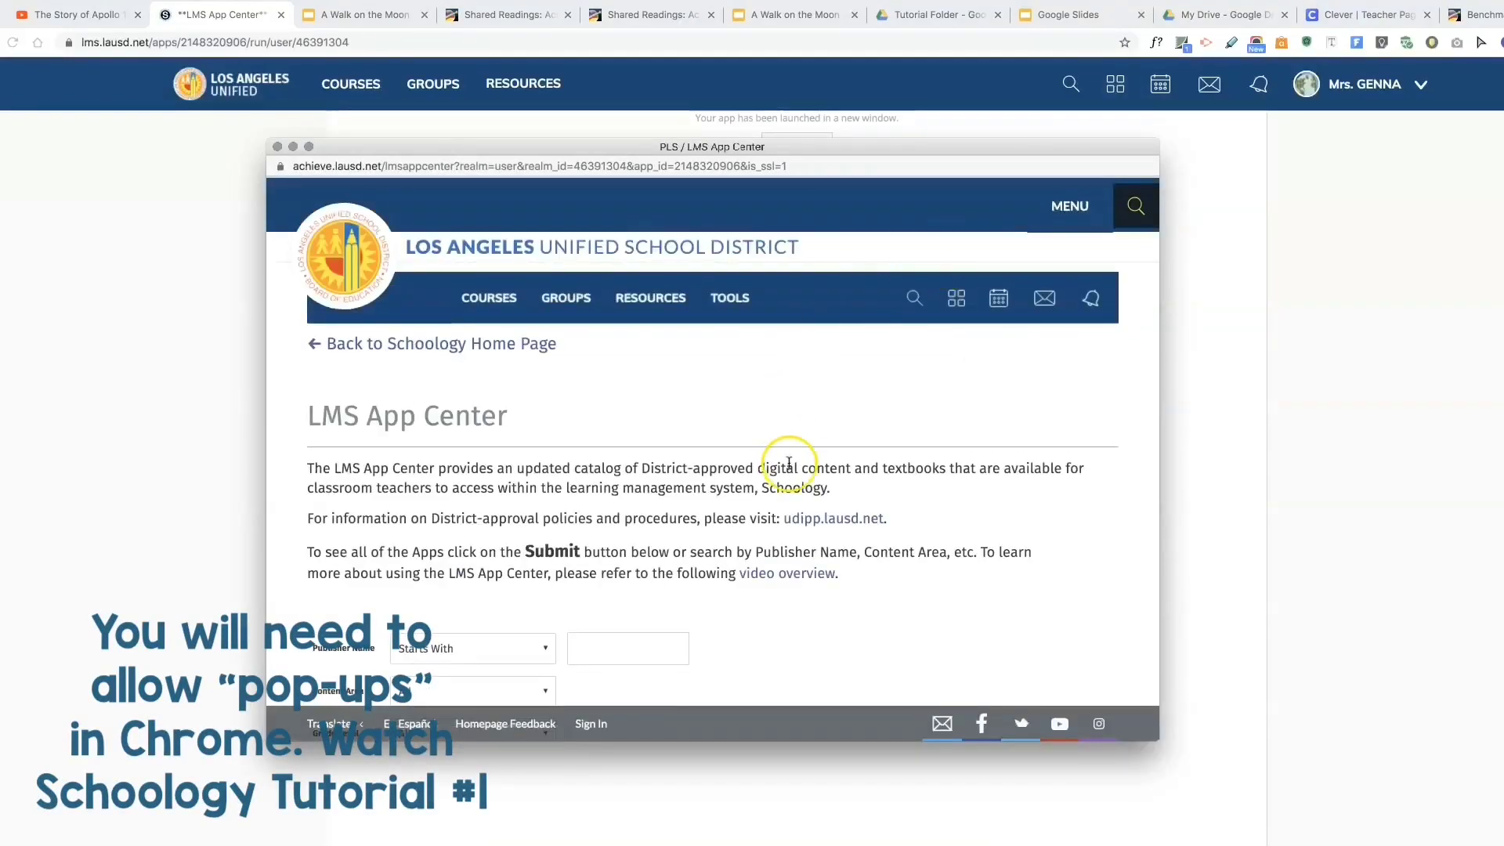
pyautogui.scroll(-1, 619, 557)
pyautogui.scroll(-1, 619, 558)
pyautogui.click(632, 616)
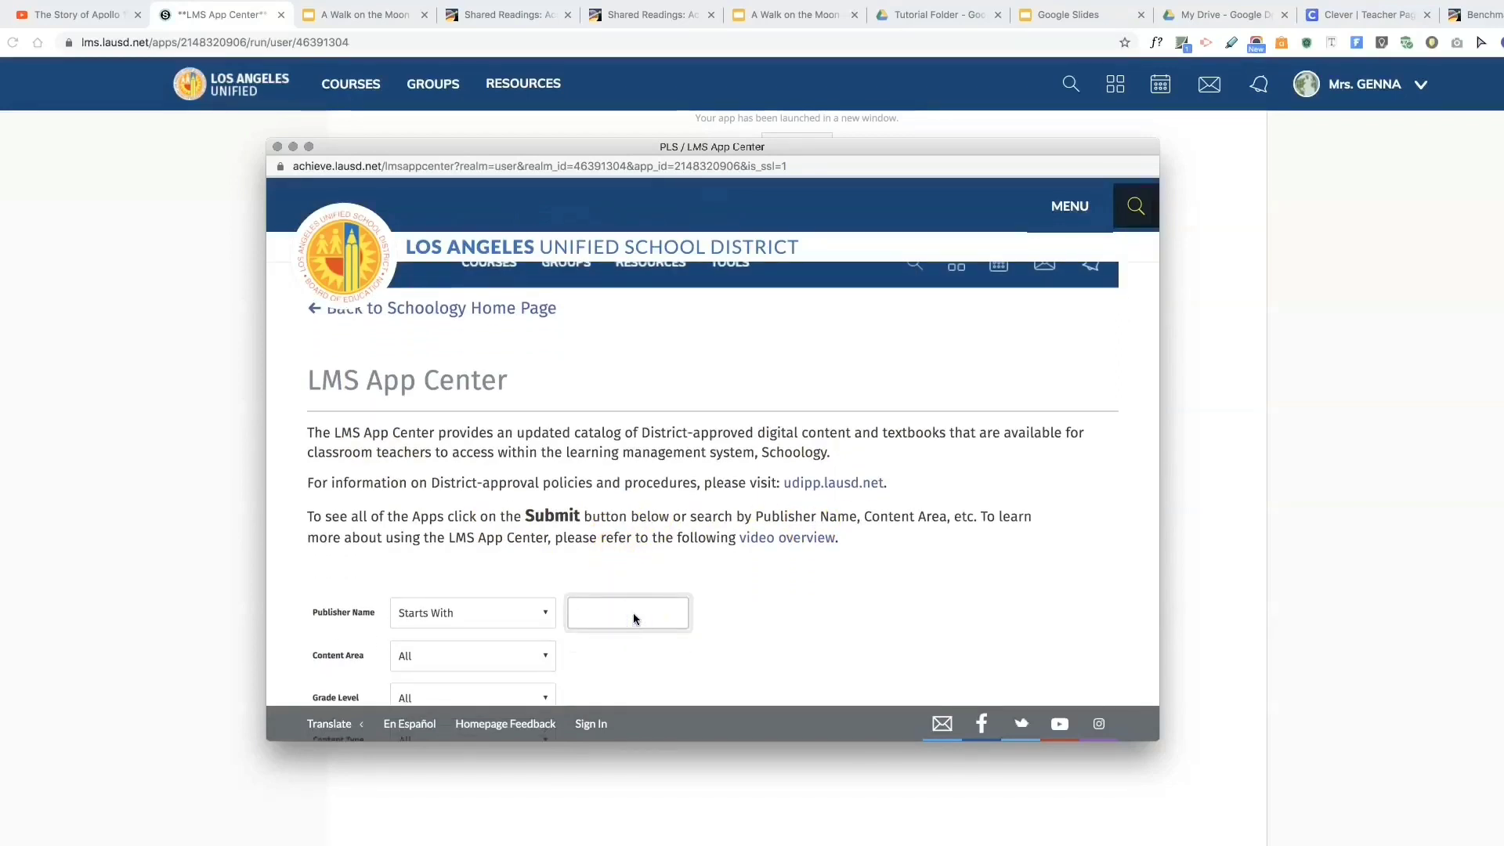
pyautogui.write('google')
pyautogui.press('Return')
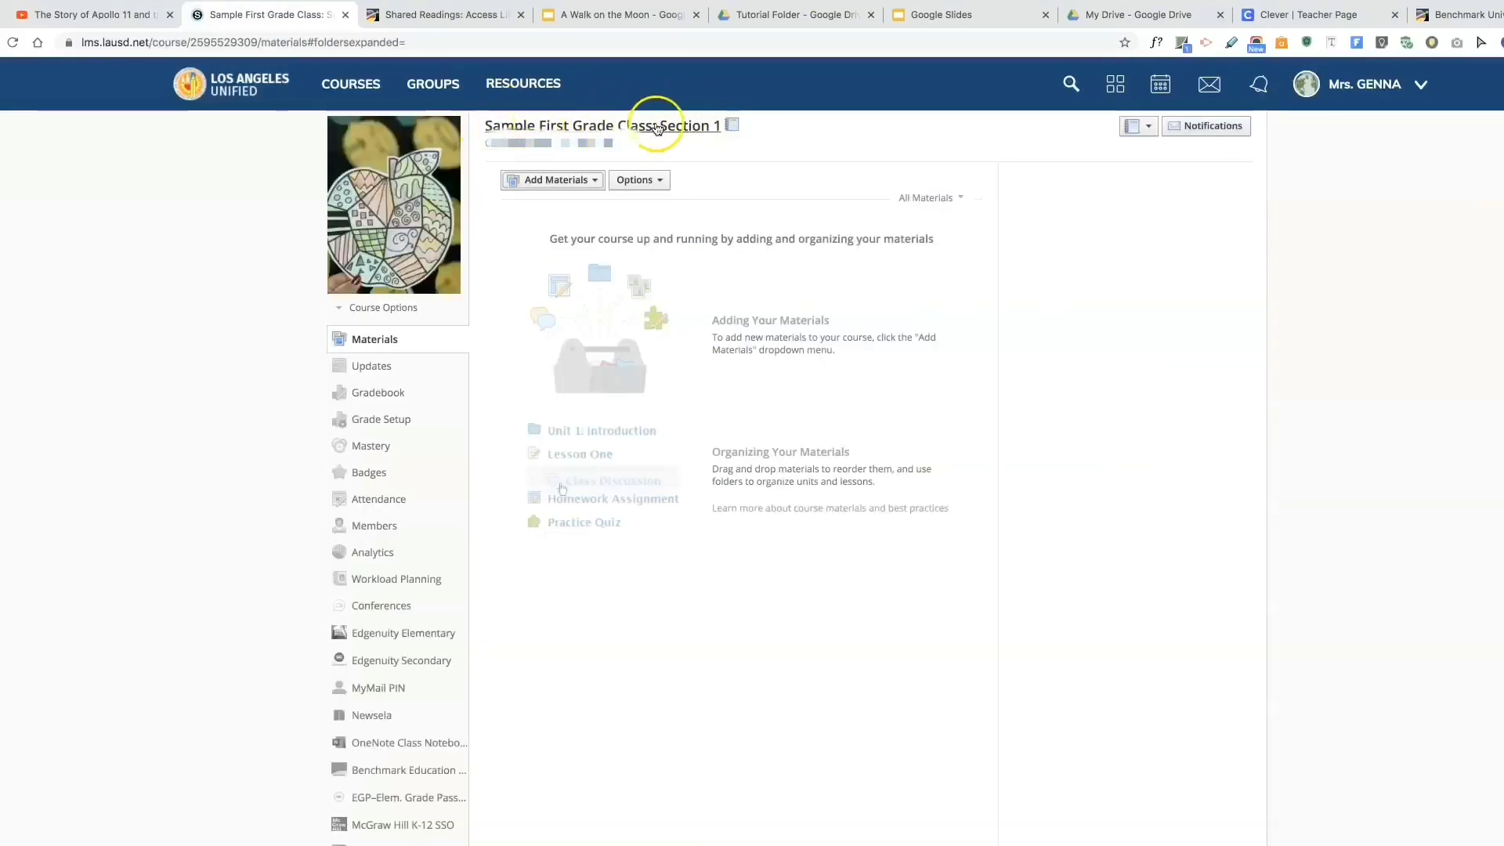
# Add a folder titled 'Week of August 18, 2020' with a purple folder color
pyautogui.click(592, 182)
pyautogui.click(650, 153)
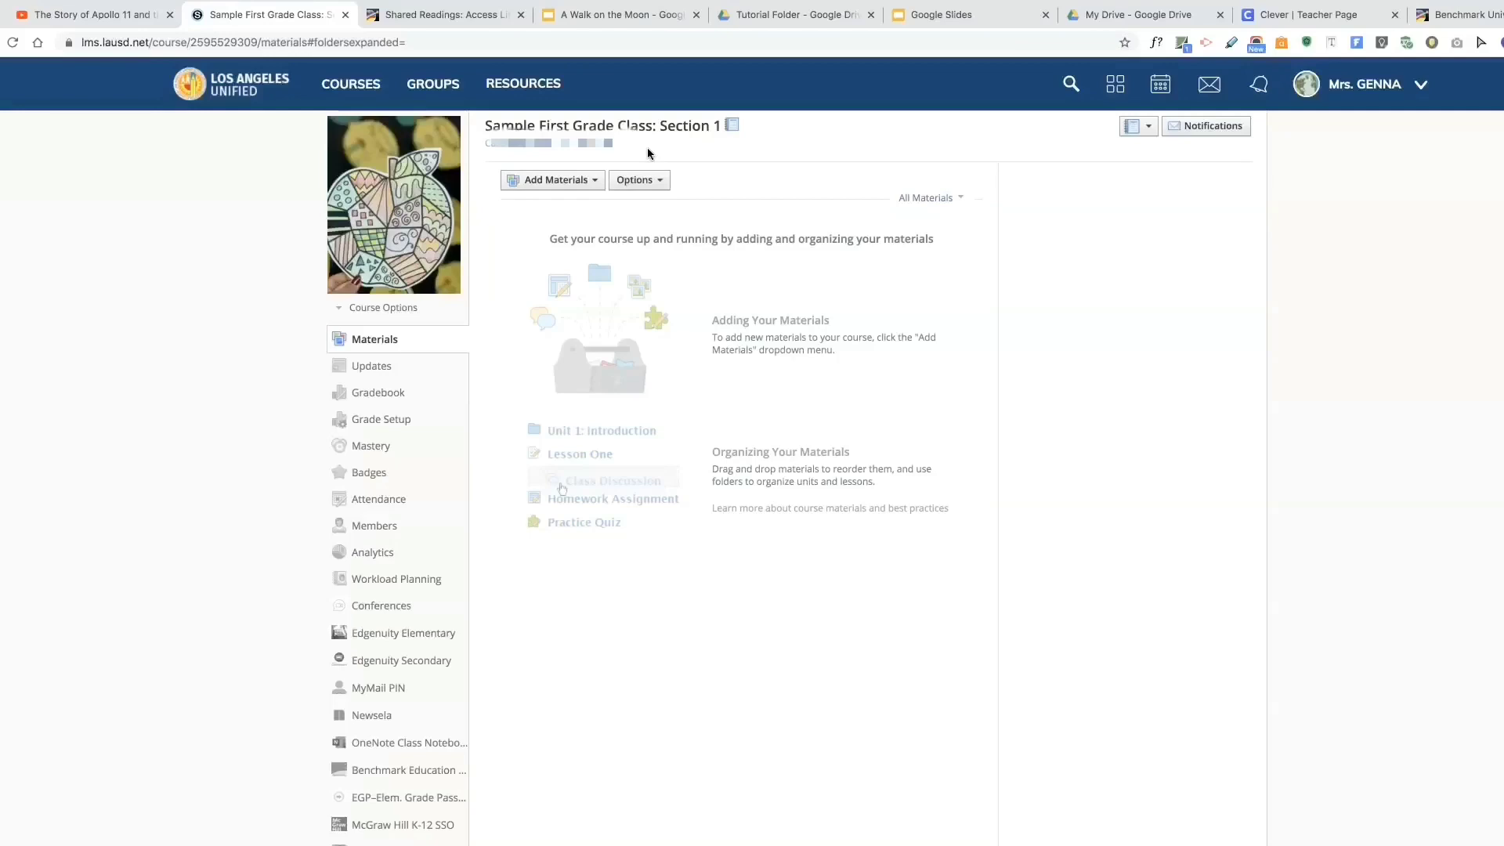
pyautogui.click(587, 182)
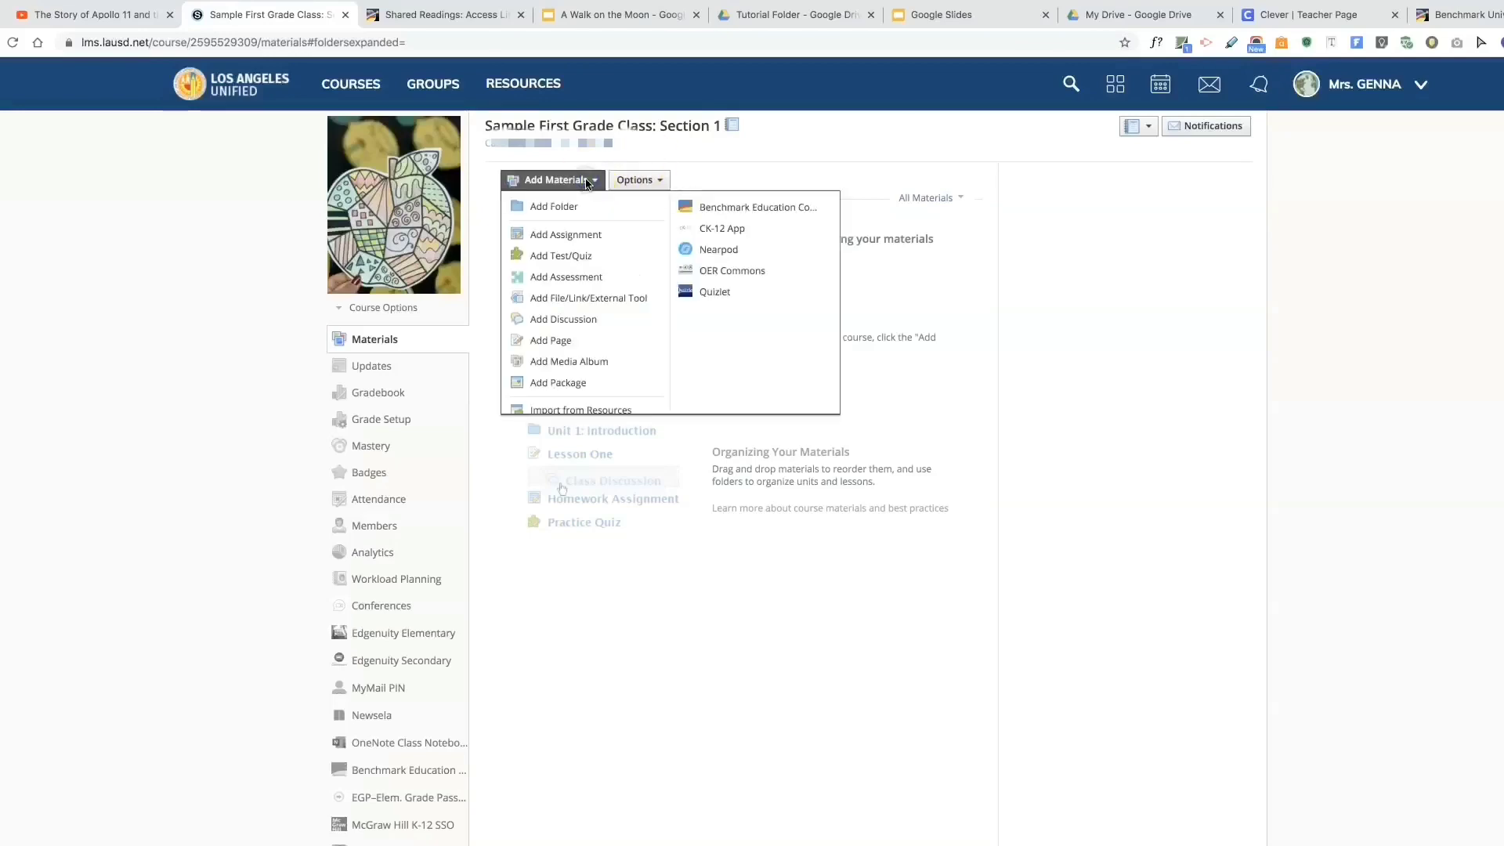
pyautogui.click(581, 207)
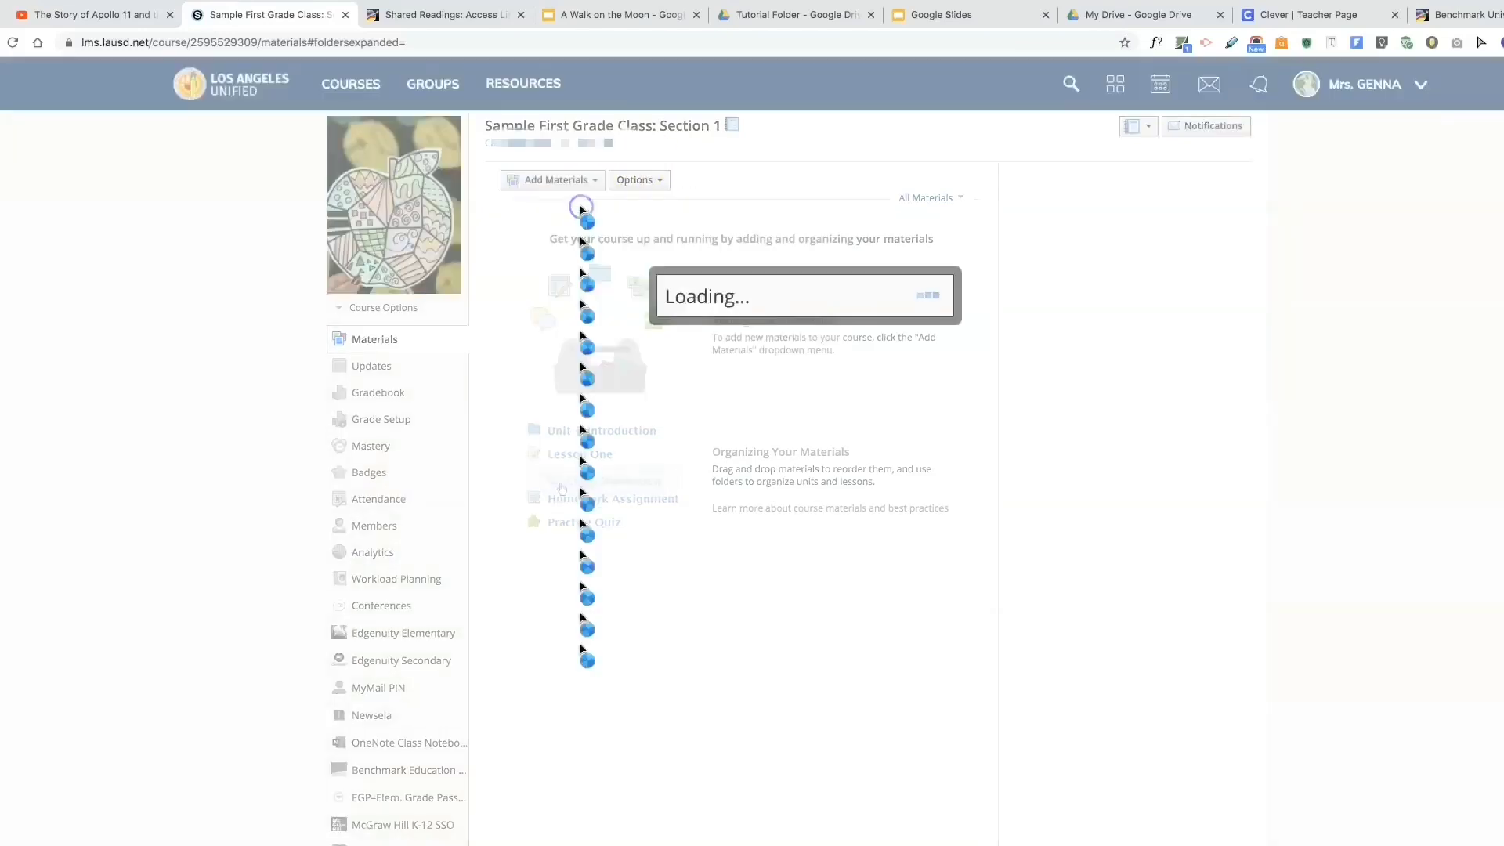
pyautogui.click(675, 234)
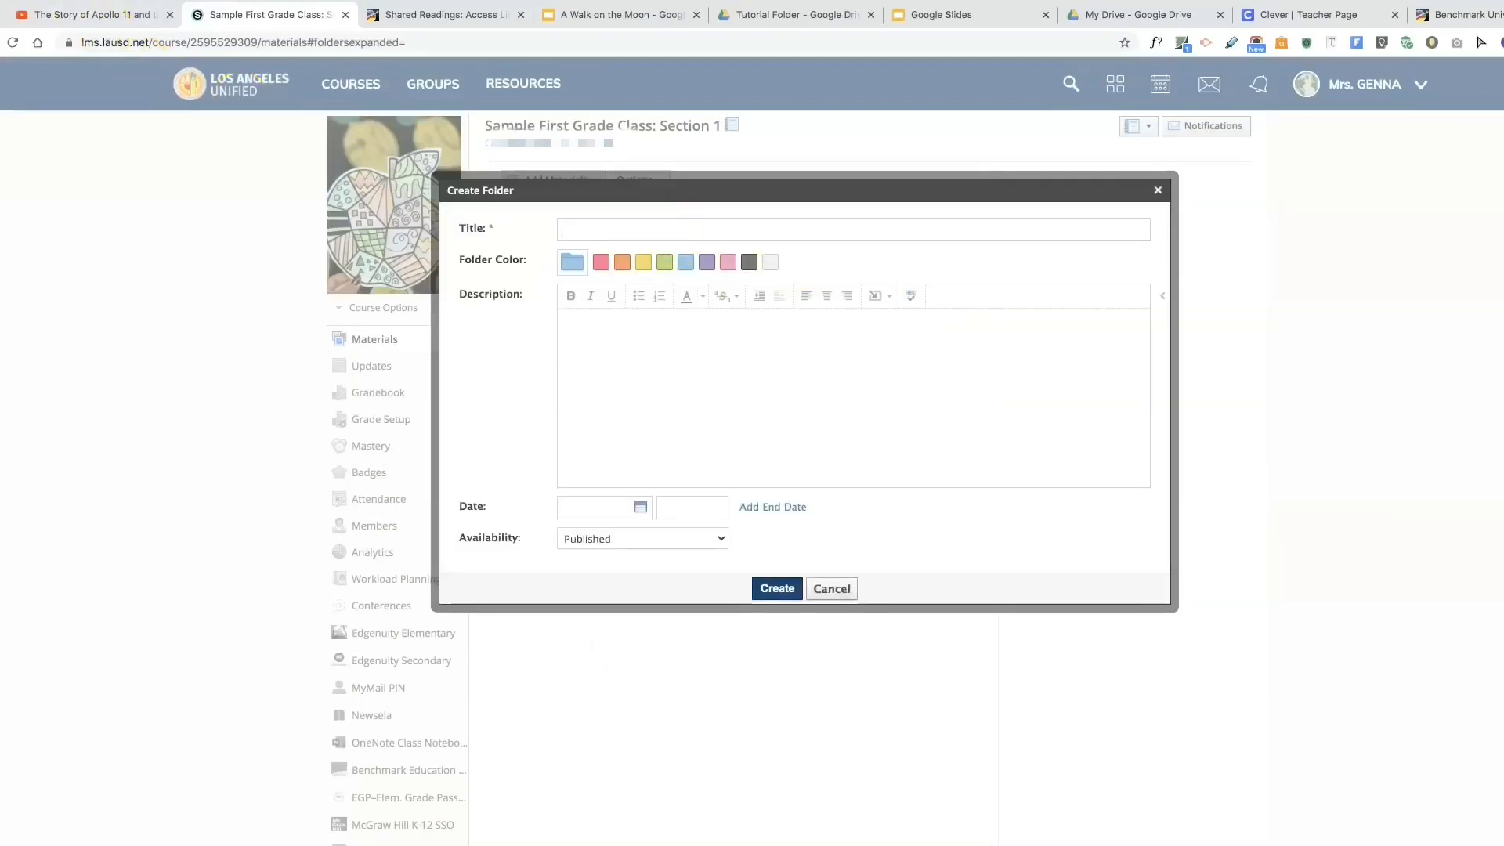
pyautogui.write('Week of August 18, 2020')
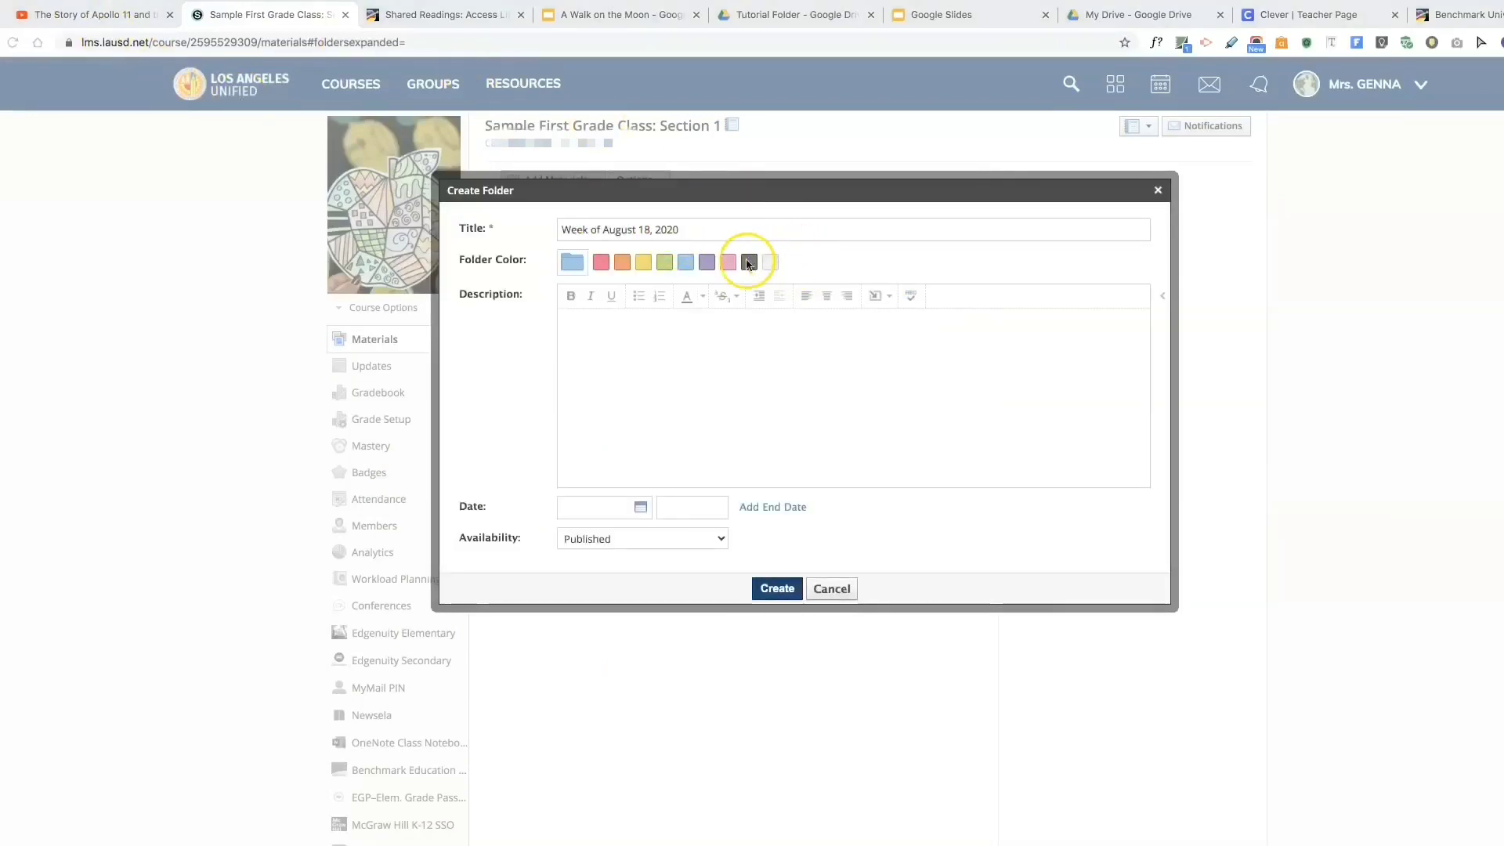
pyautogui.click(712, 263)
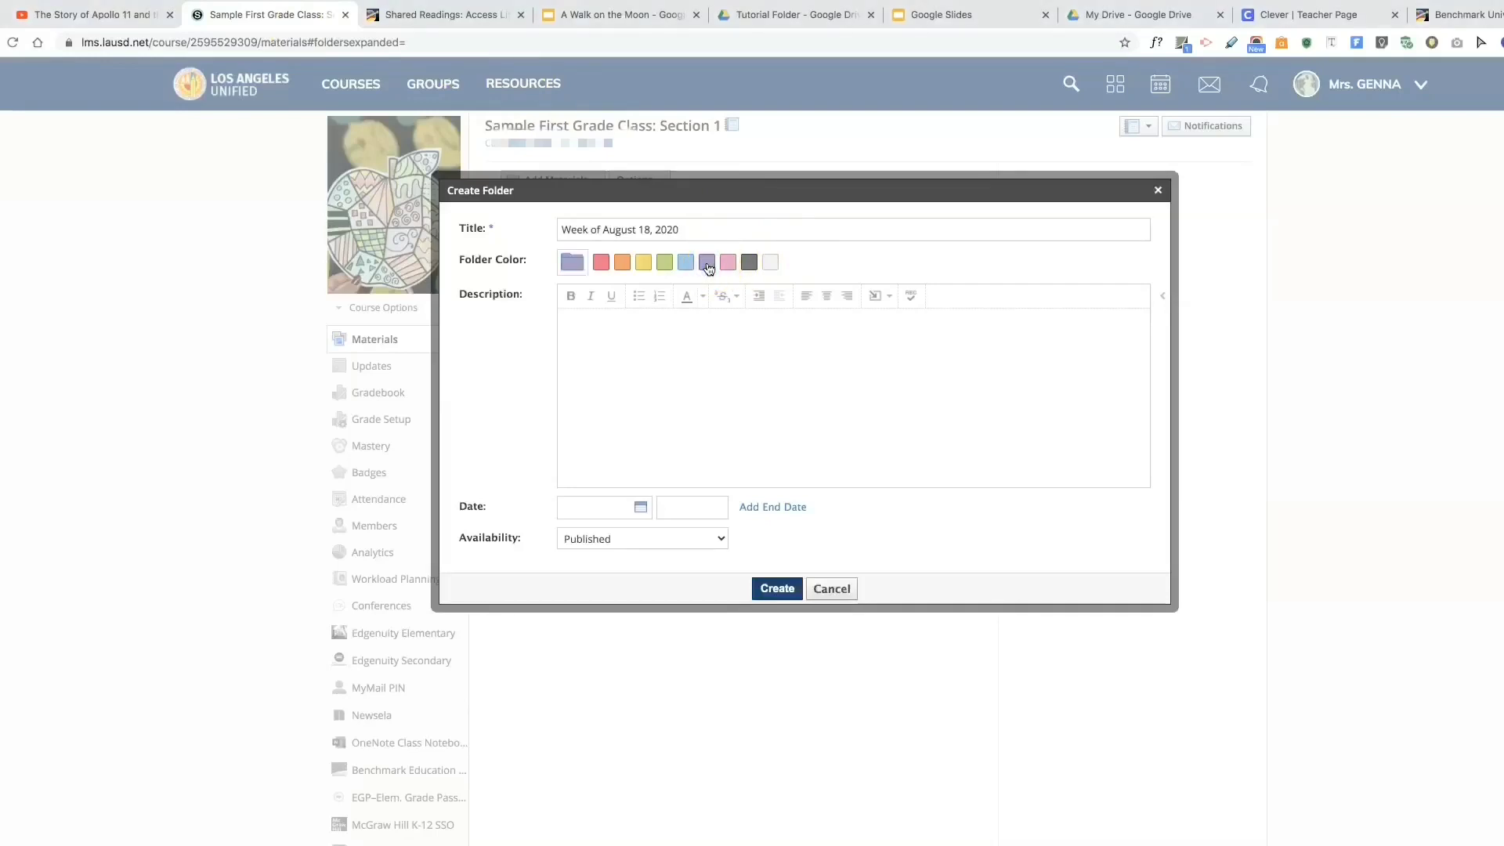
pyautogui.click(700, 355)
# Insert the weekly-assignments banner image into the description and remove the blank line above it
pyautogui.click(888, 296)
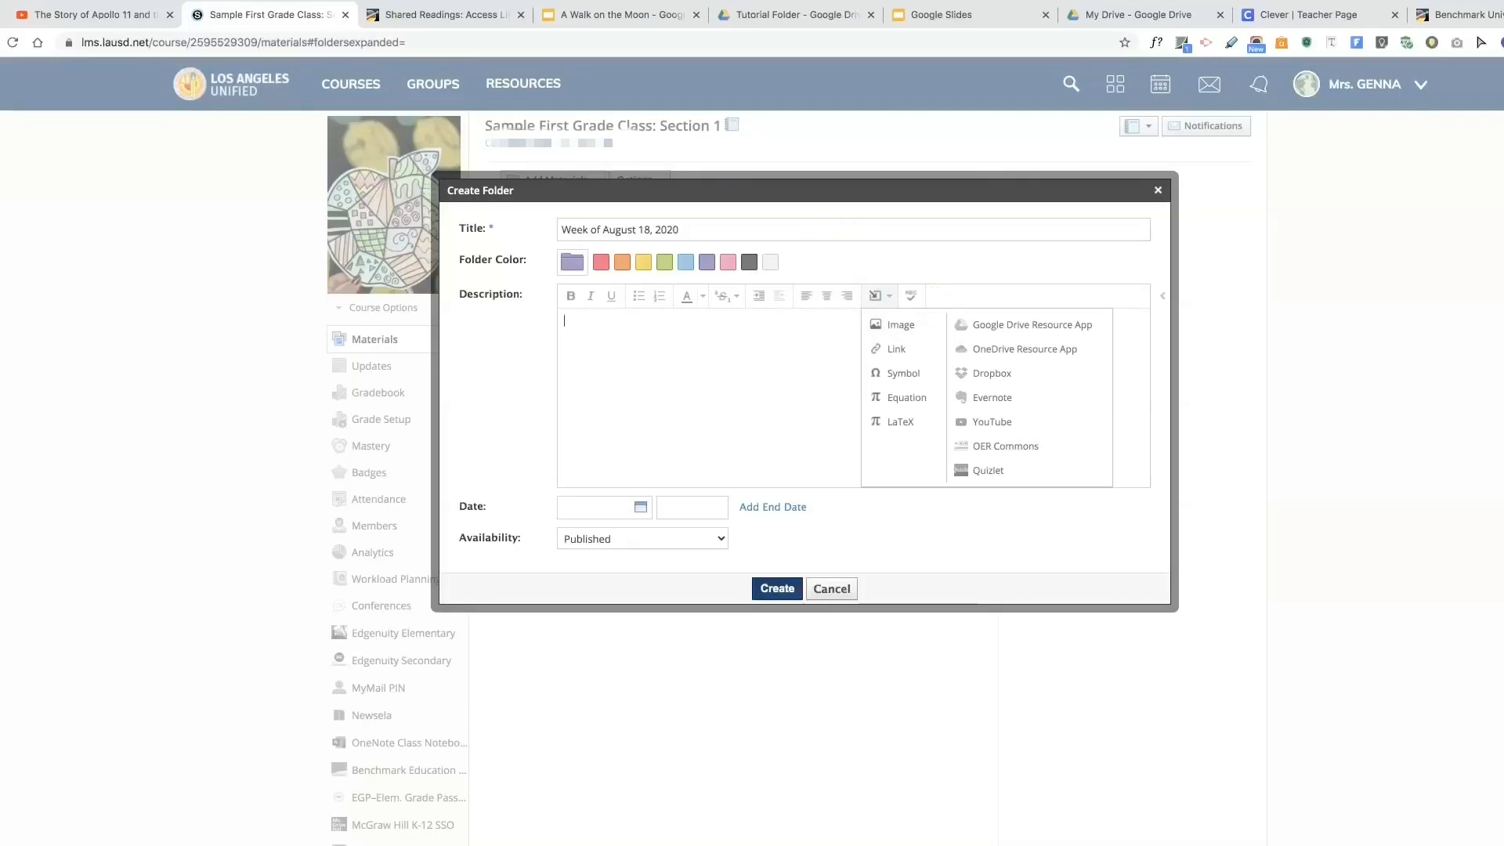
pyautogui.click(901, 325)
pyautogui.click(715, 336)
pyautogui.click(576, 321)
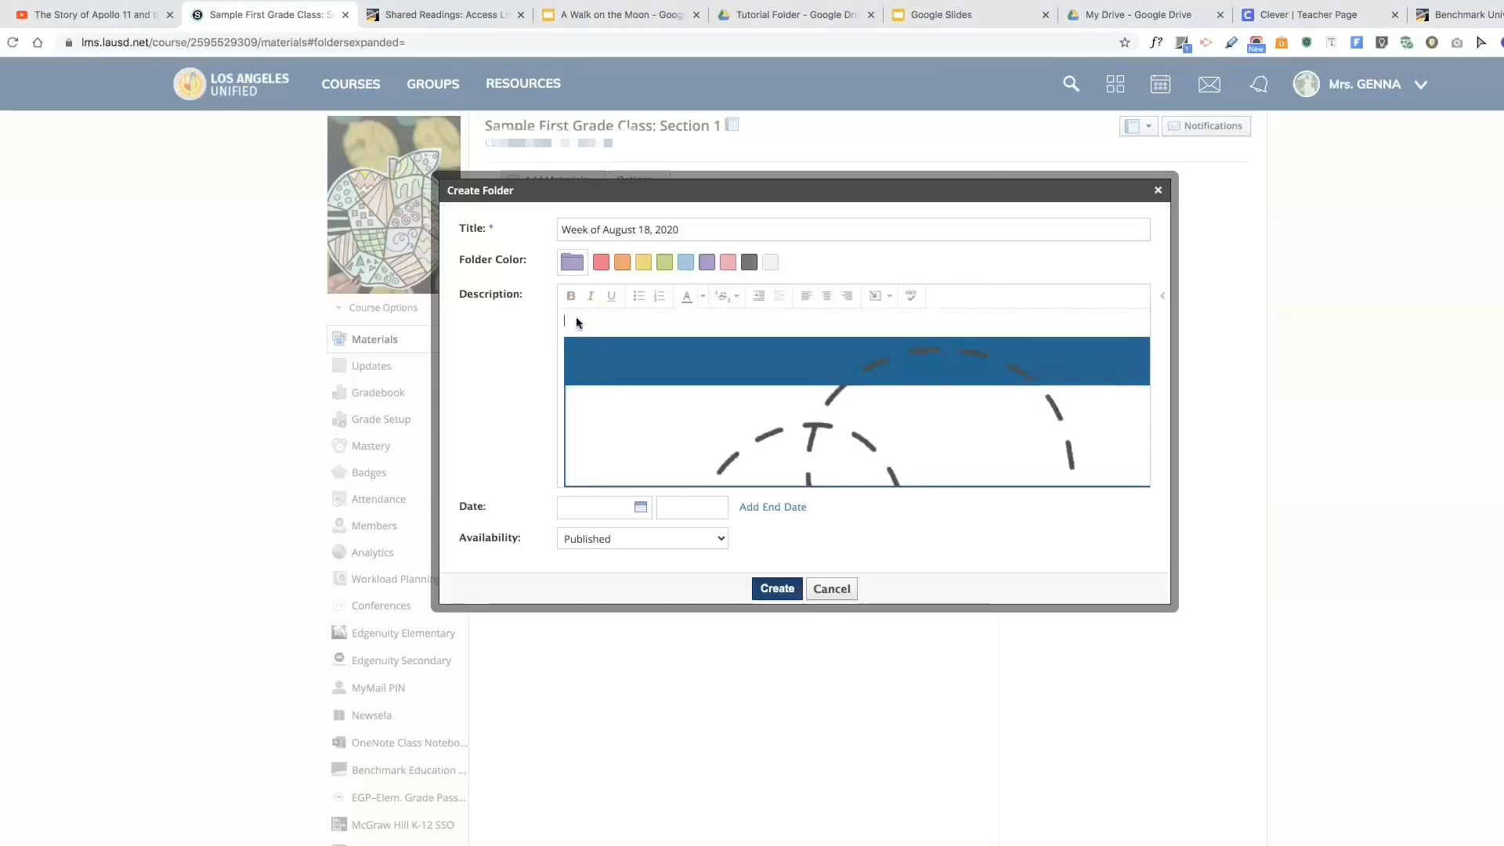
pyautogui.press('Delete')
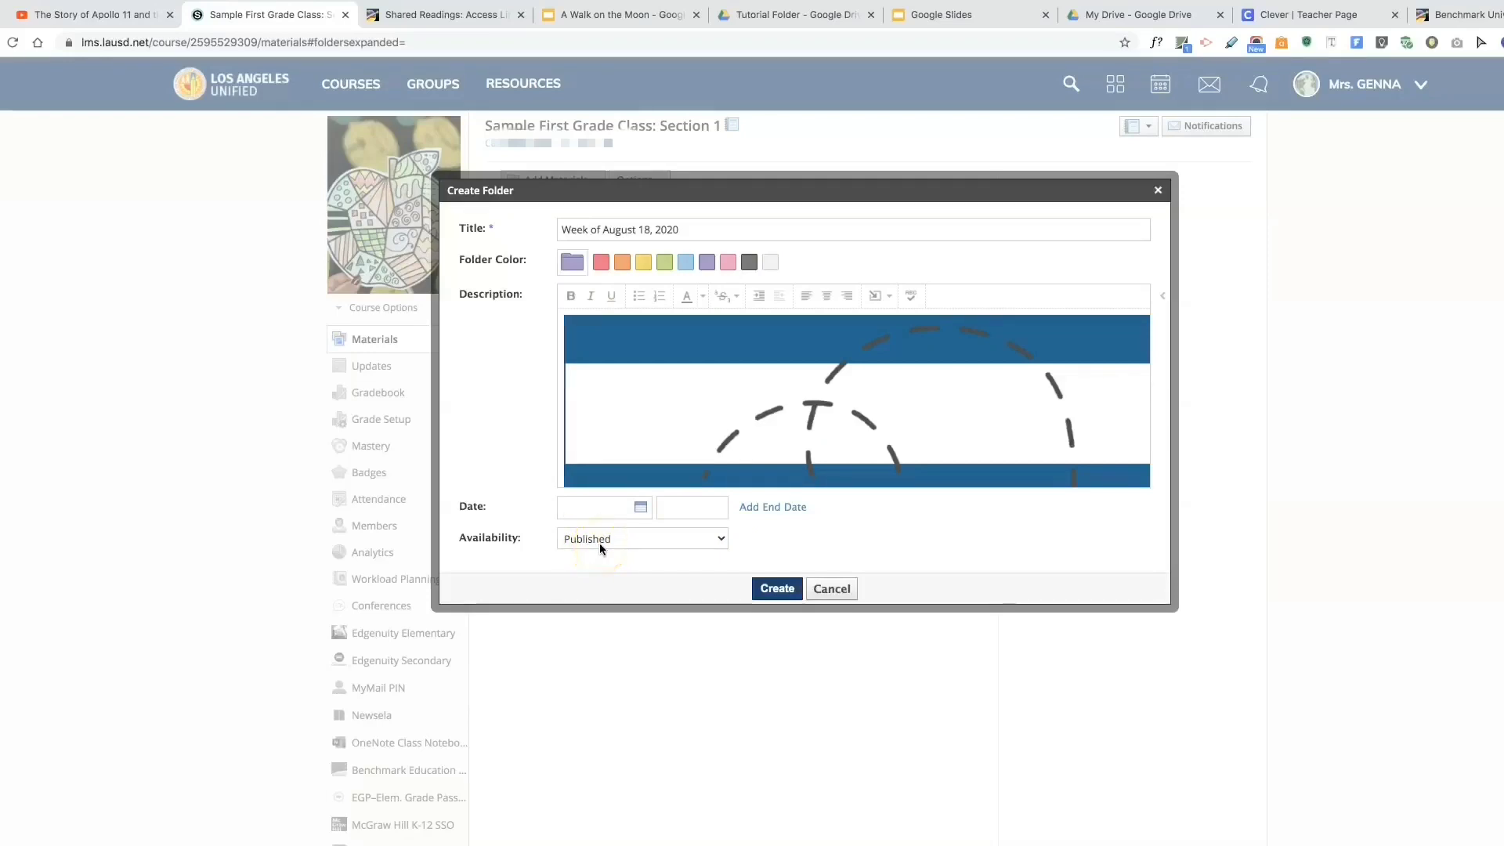
# Keep the folder's availability Published and create the folder
pyautogui.click(715, 538)
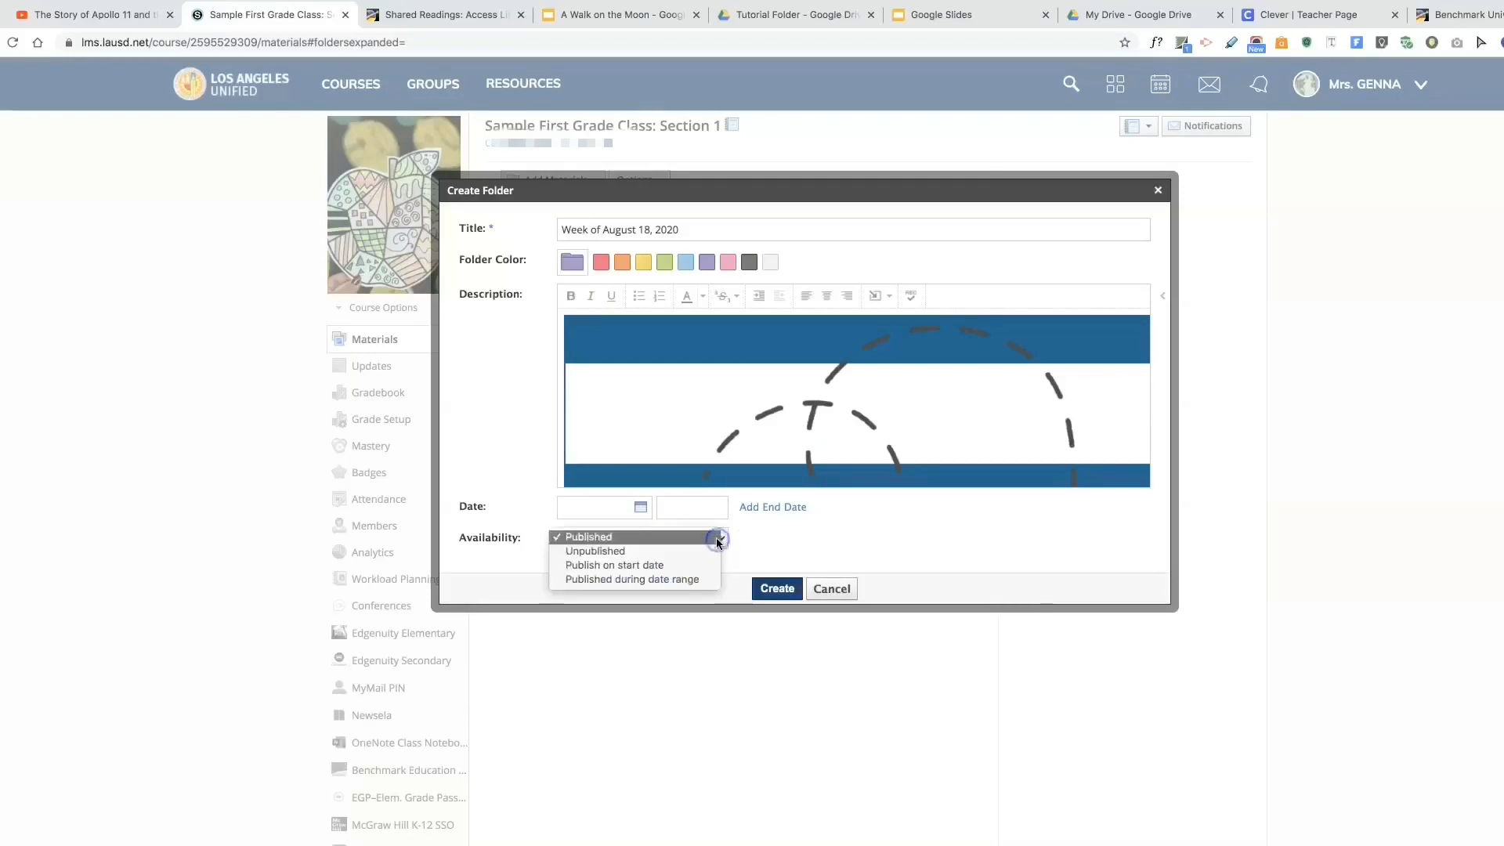
pyautogui.click(845, 548)
pyautogui.click(777, 588)
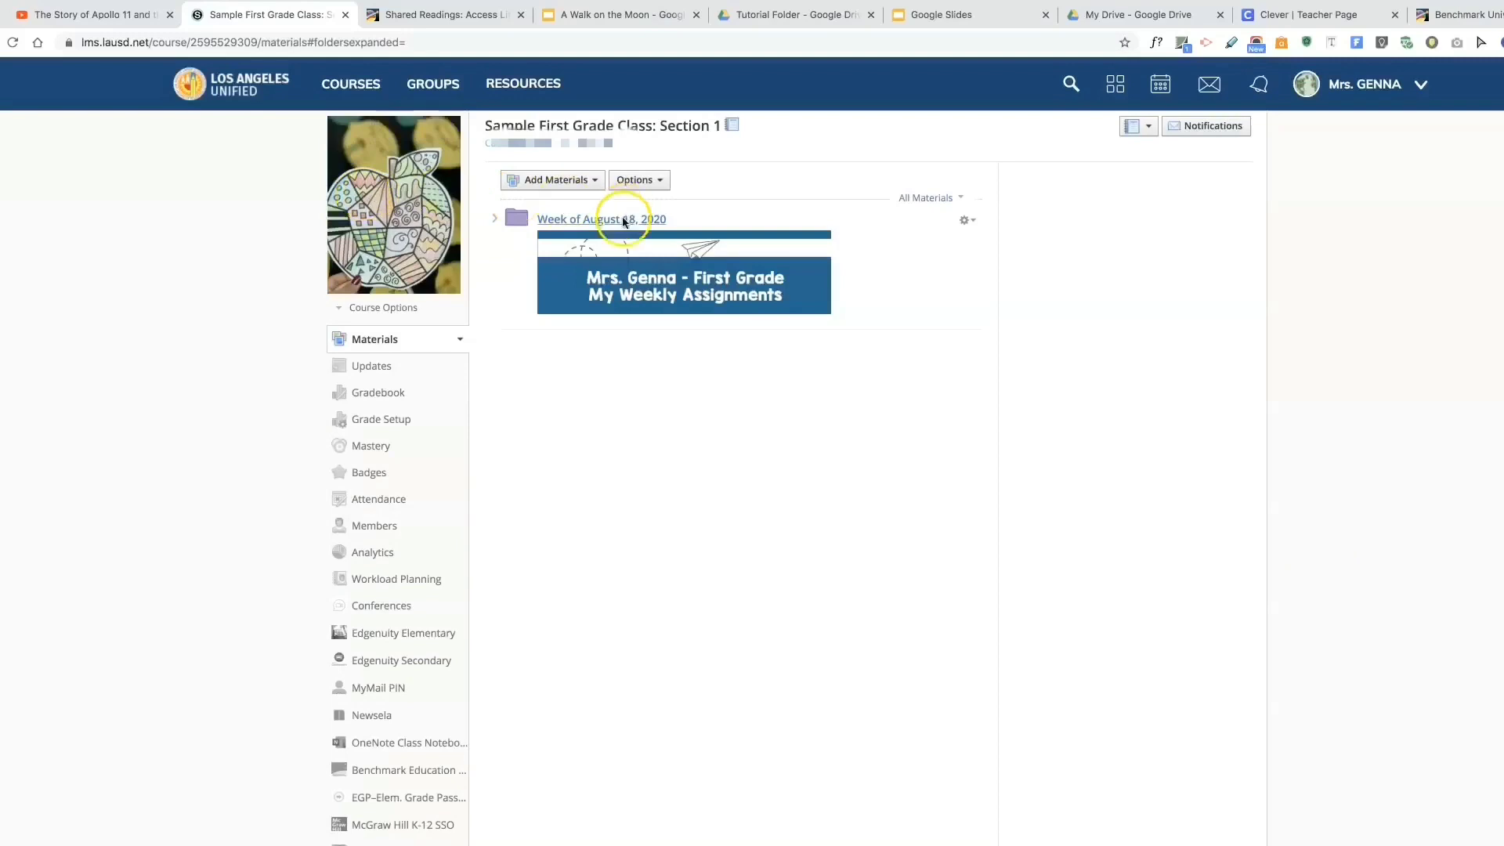
# In the weekly folder, add an assignment named 'Tuesday, August 18, 2020 - Language Arts' with directions
pyautogui.click(623, 220)
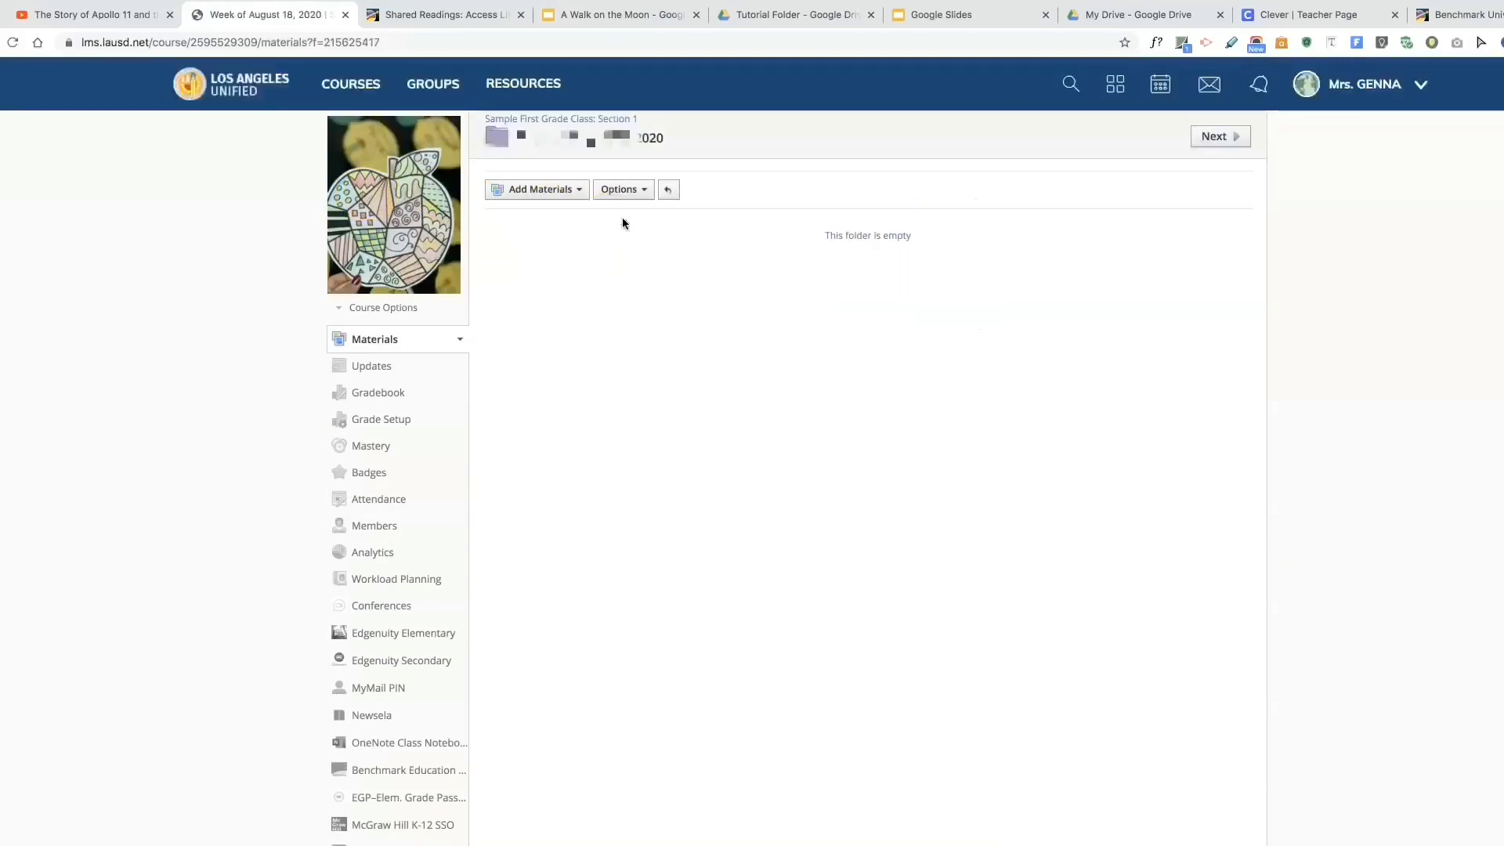
pyautogui.click(581, 192)
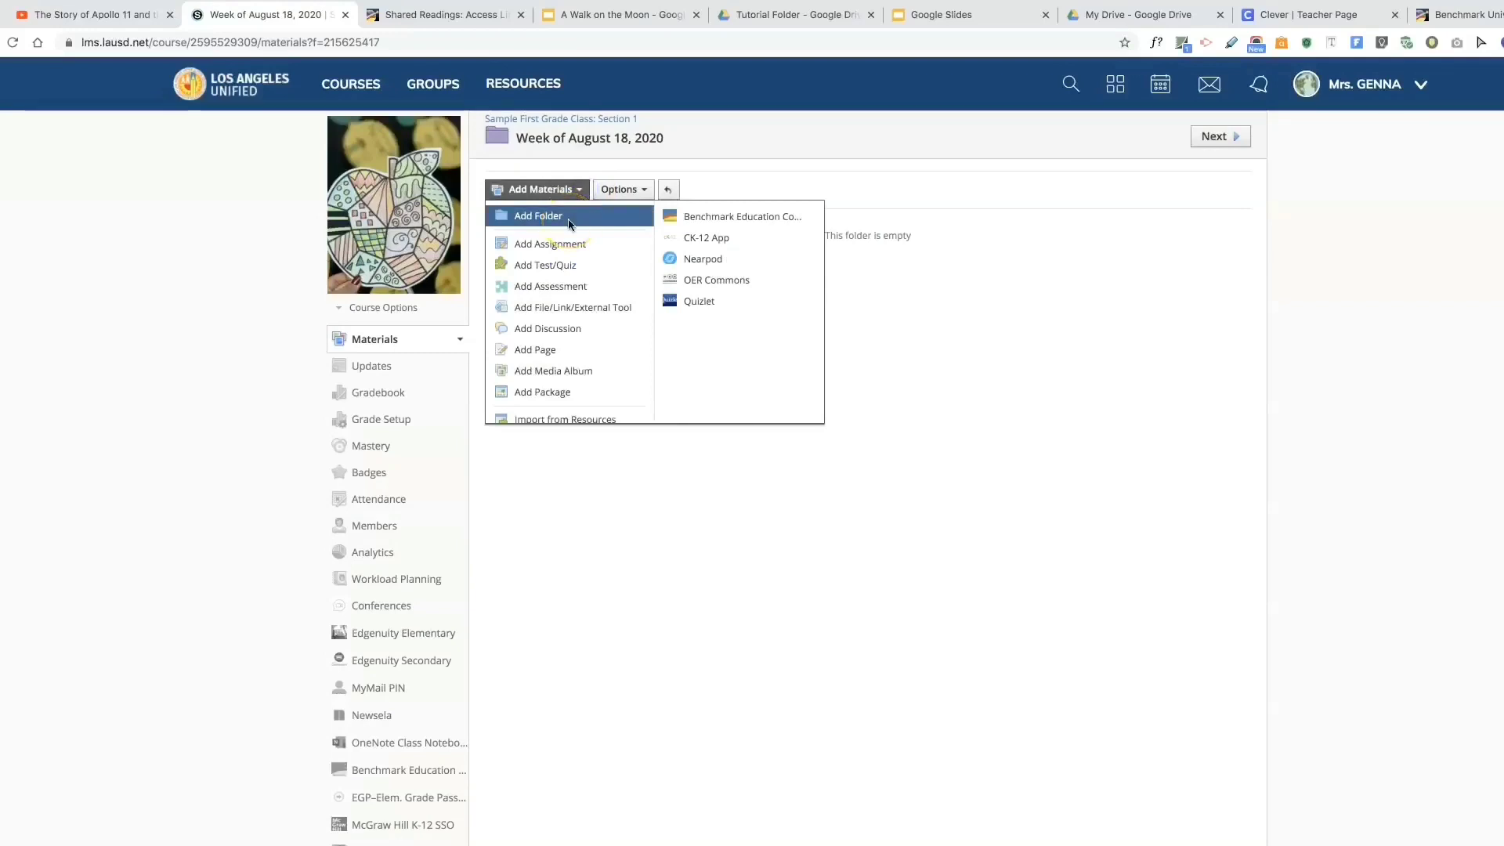
pyautogui.click(570, 243)
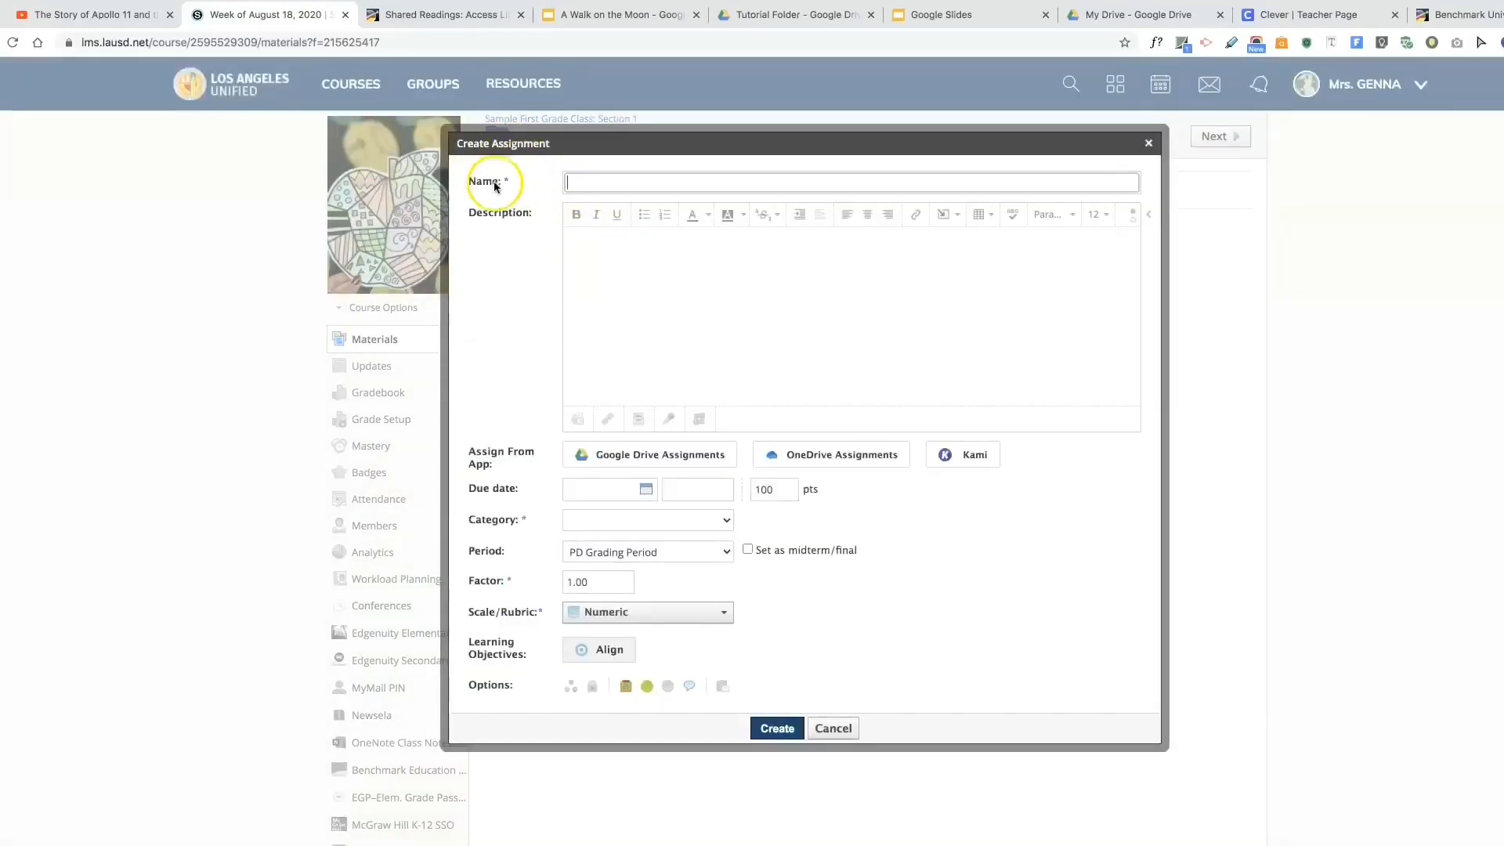
pyautogui.write('Tuesday, August 18, 2020')
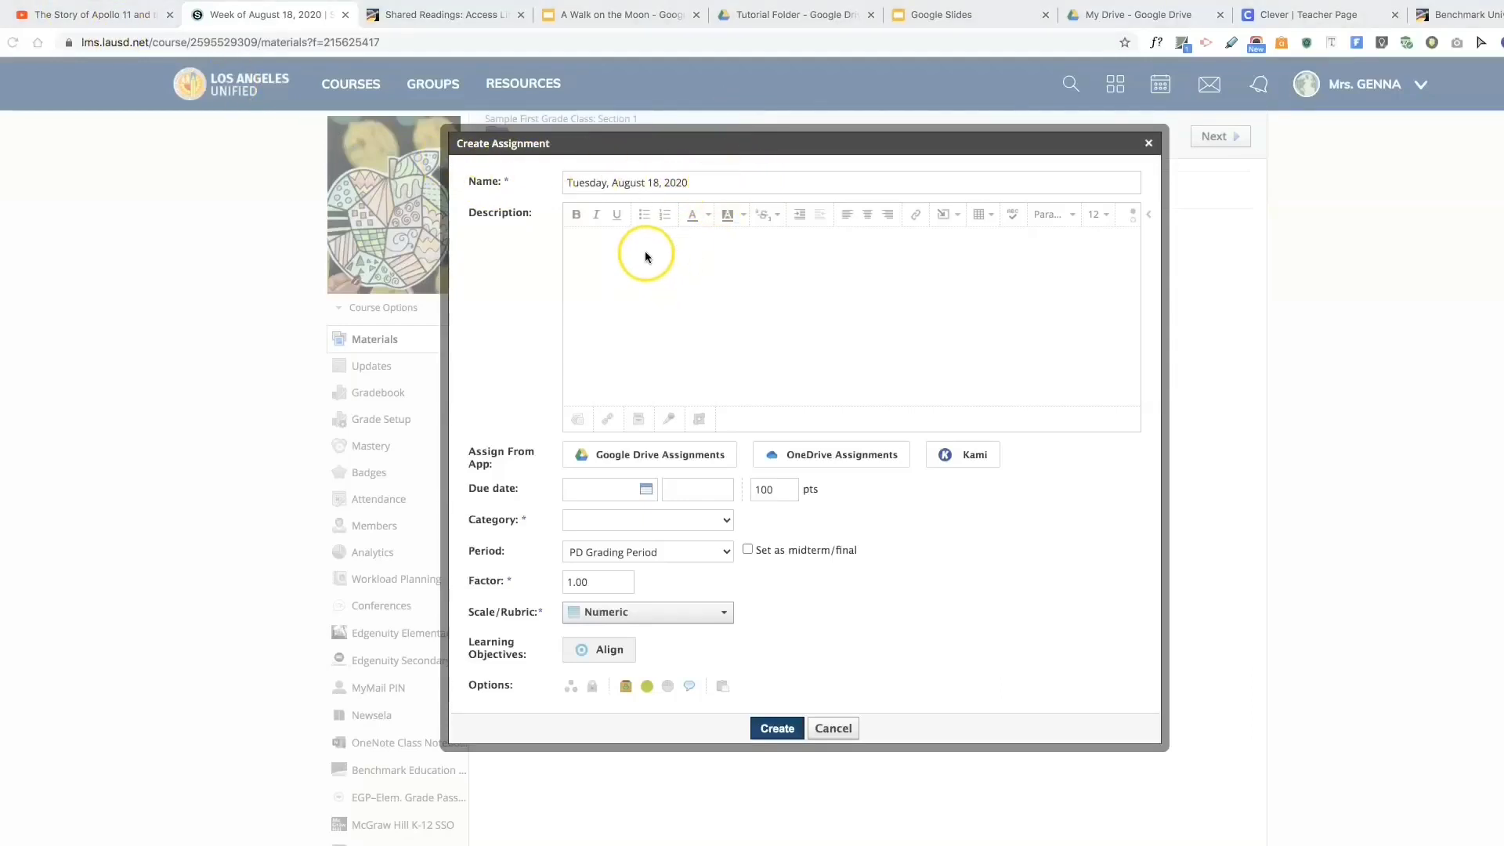
pyautogui.click(595, 247)
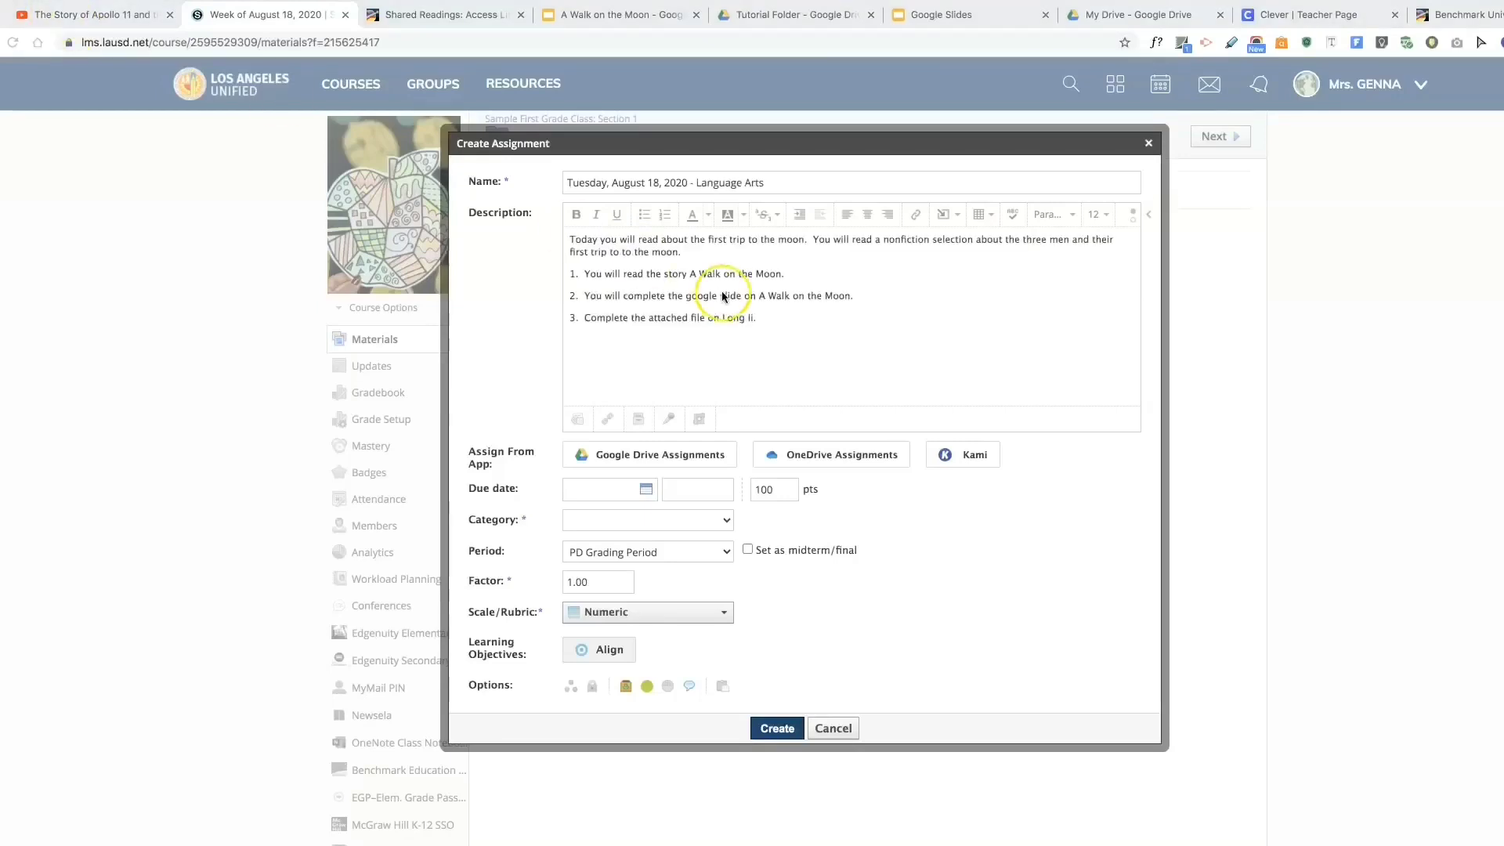
pyautogui.click(915, 321)
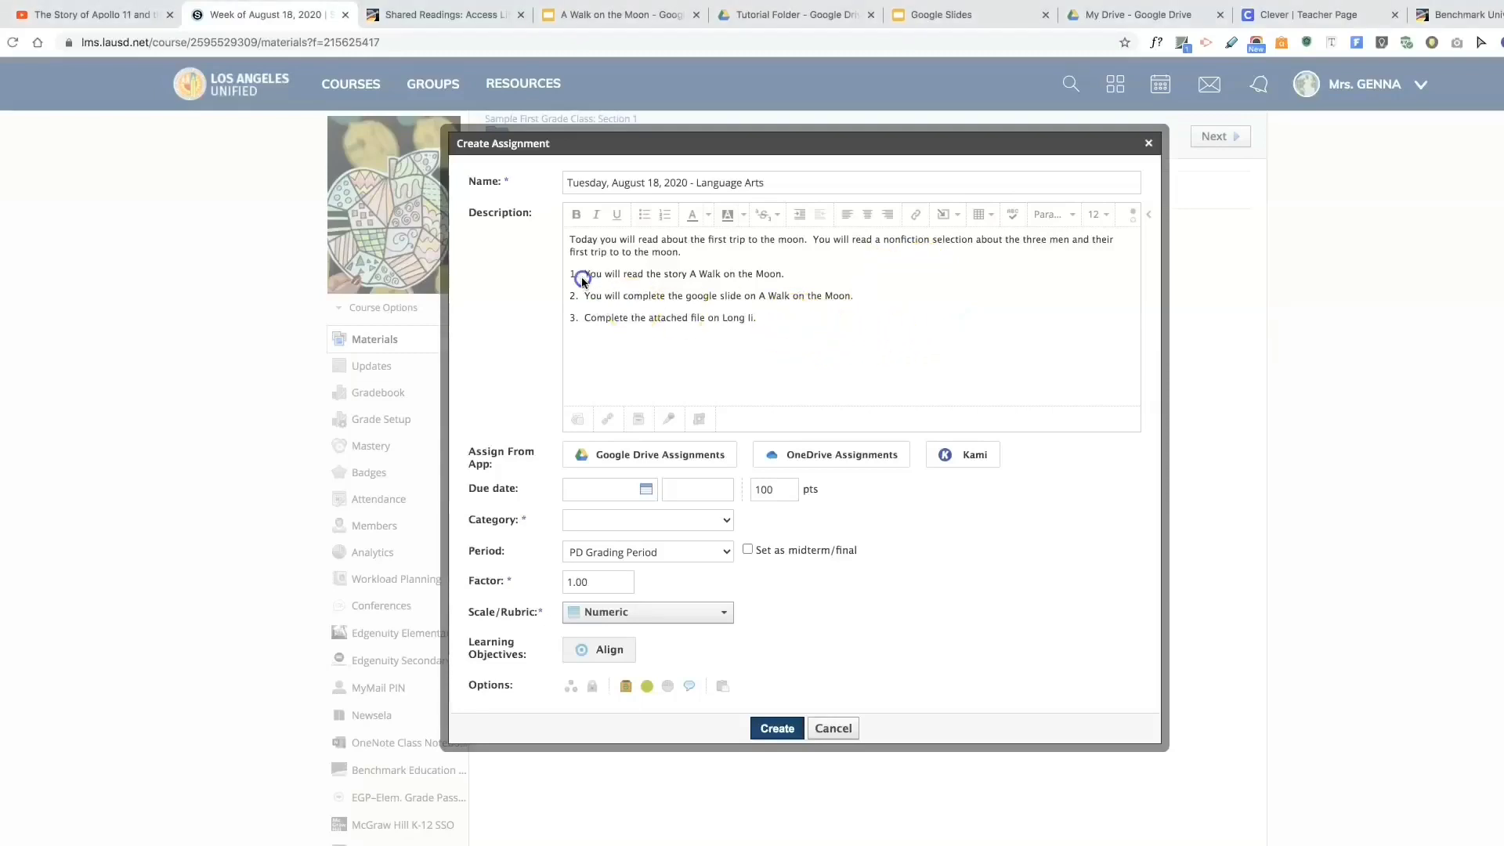
# Set all of the directions text to font size 16
pyautogui.click(568, 241)
pyautogui.moveTo(568, 241); pyautogui.dragTo(795, 333)
pyautogui.click(1105, 214)
pyautogui.click(1097, 330)
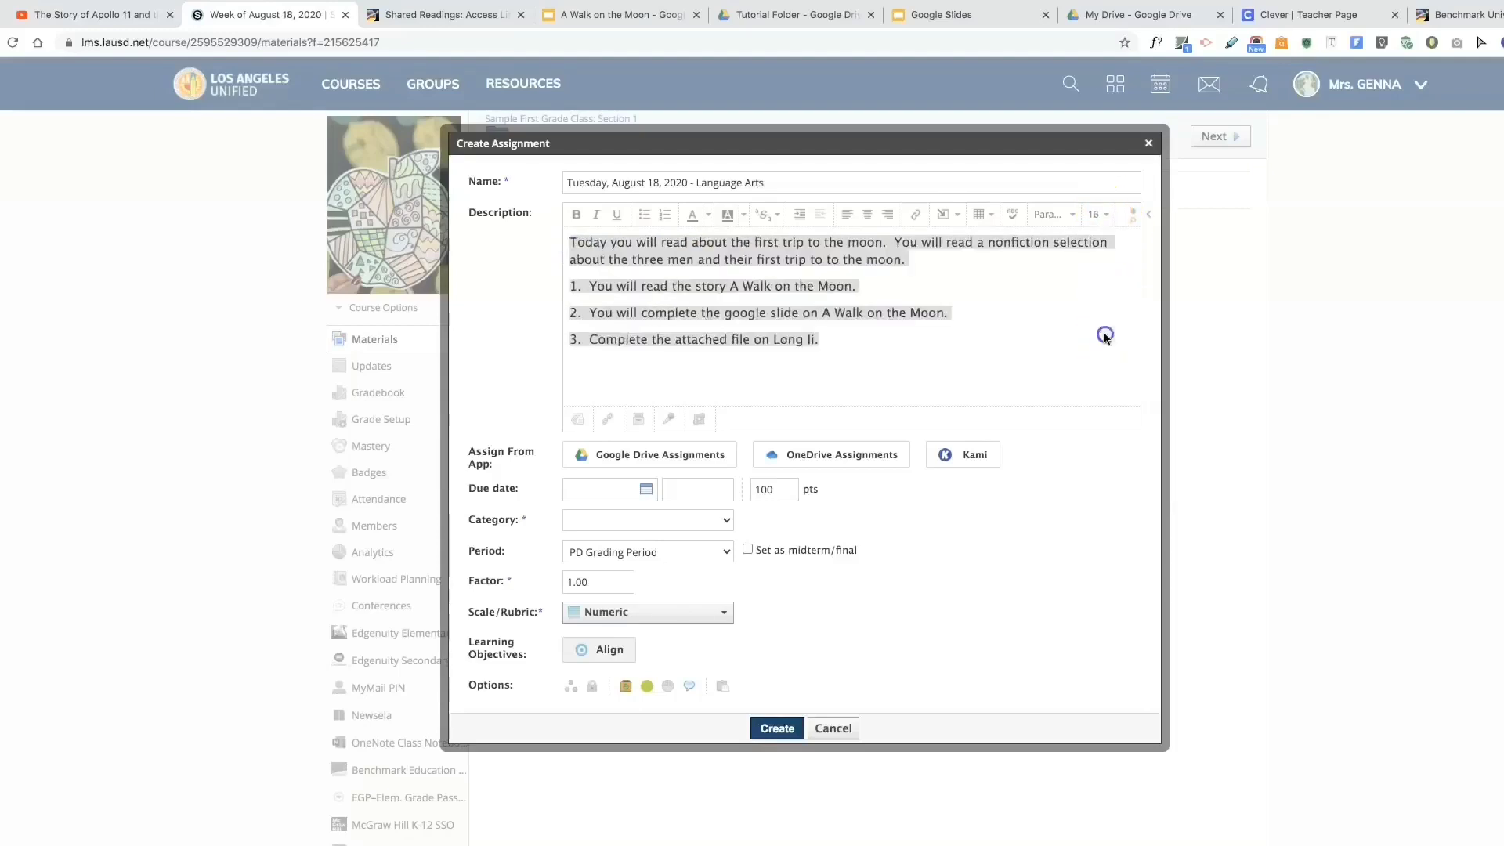
# Color the opening paragraph of the directions orange
pyautogui.click(980, 342)
pyautogui.moveTo(570, 242); pyautogui.dragTo(907, 261)
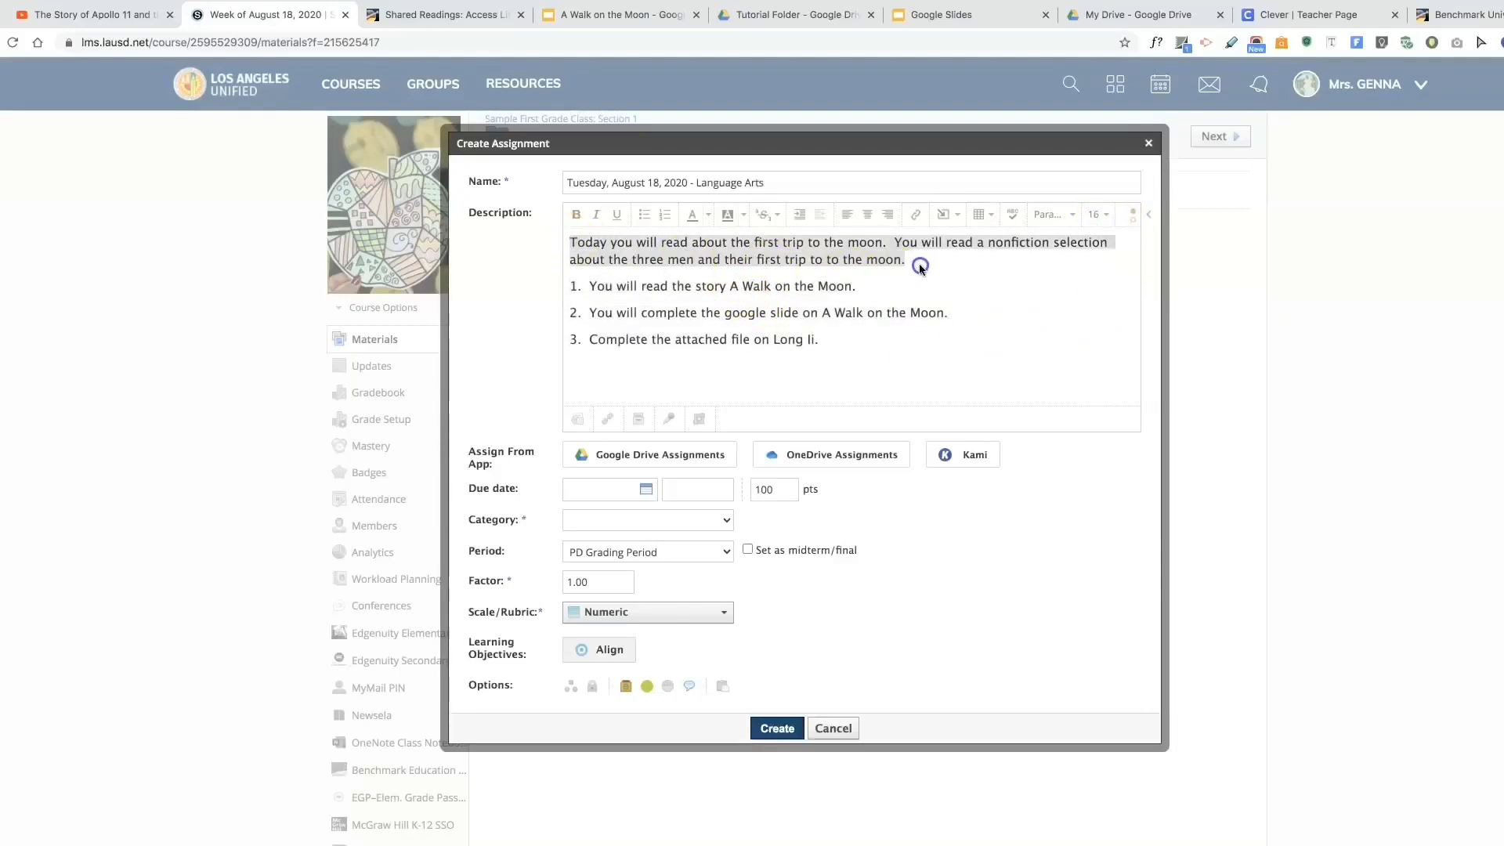
pyautogui.click(707, 215)
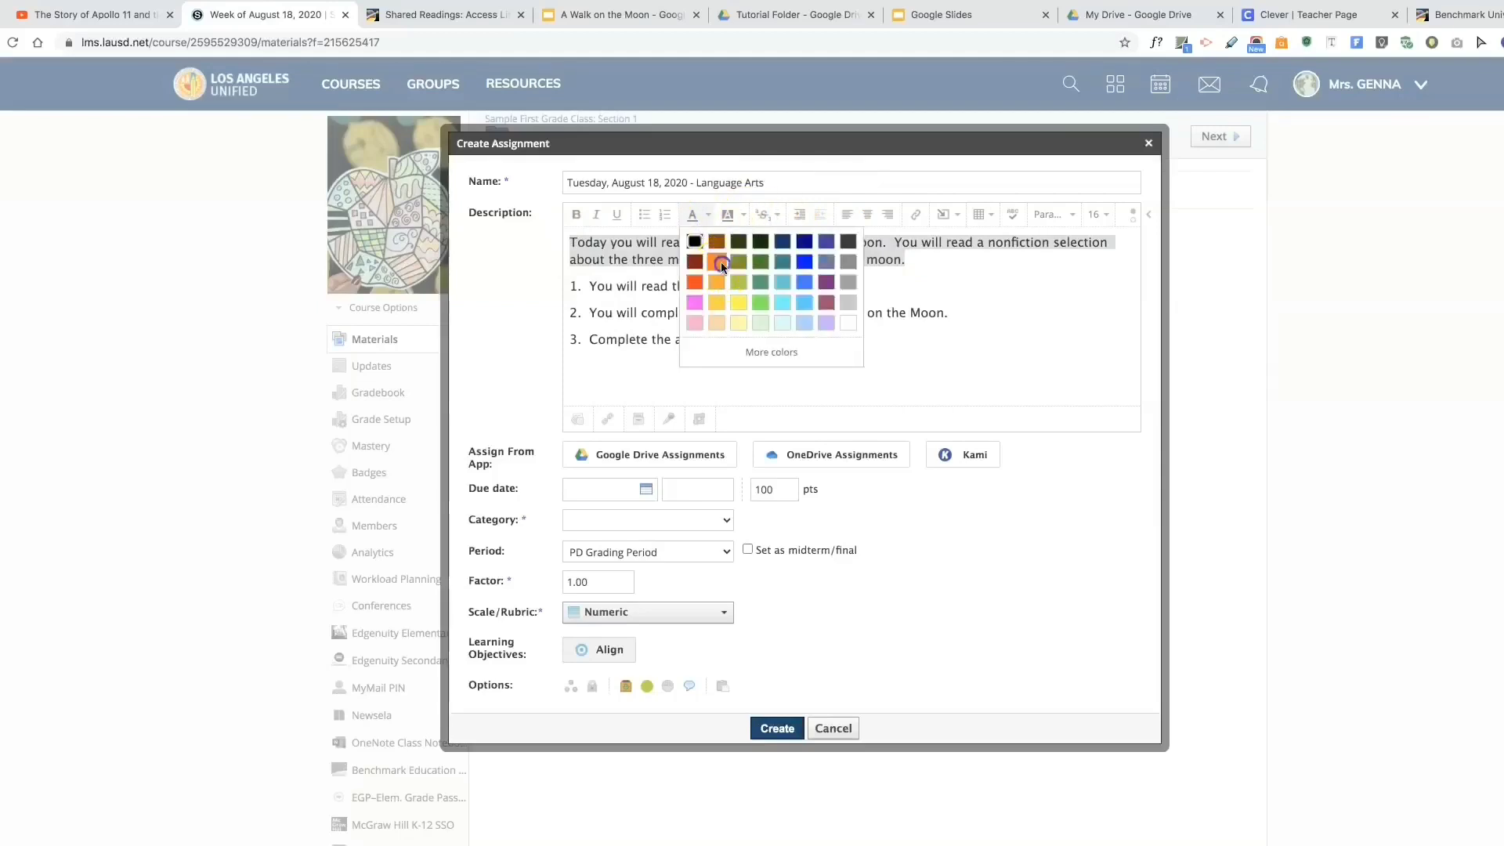
pyautogui.click(721, 262)
pyautogui.click(710, 215)
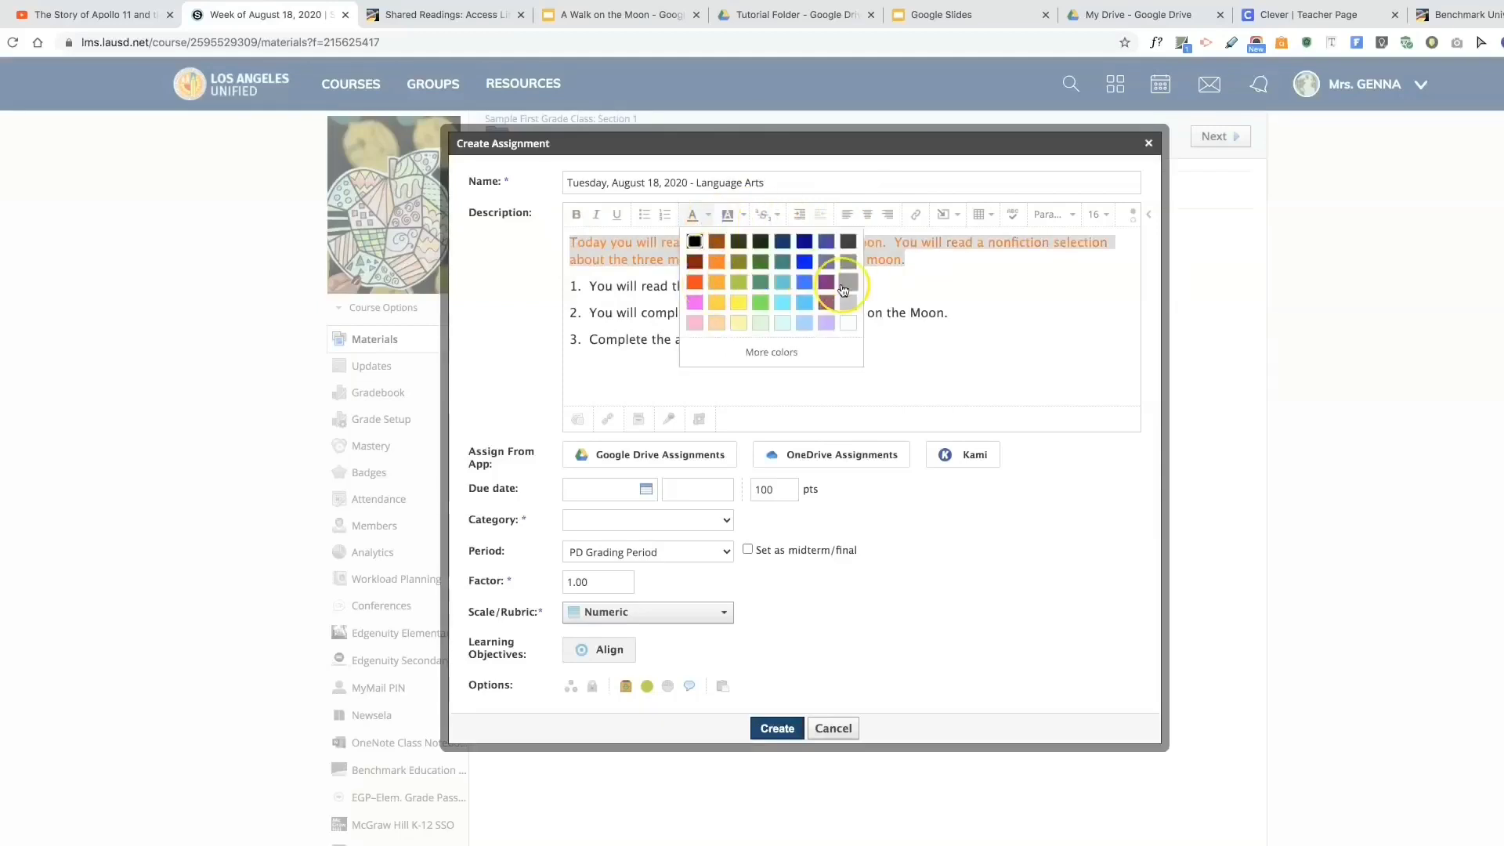
pyautogui.click(695, 281)
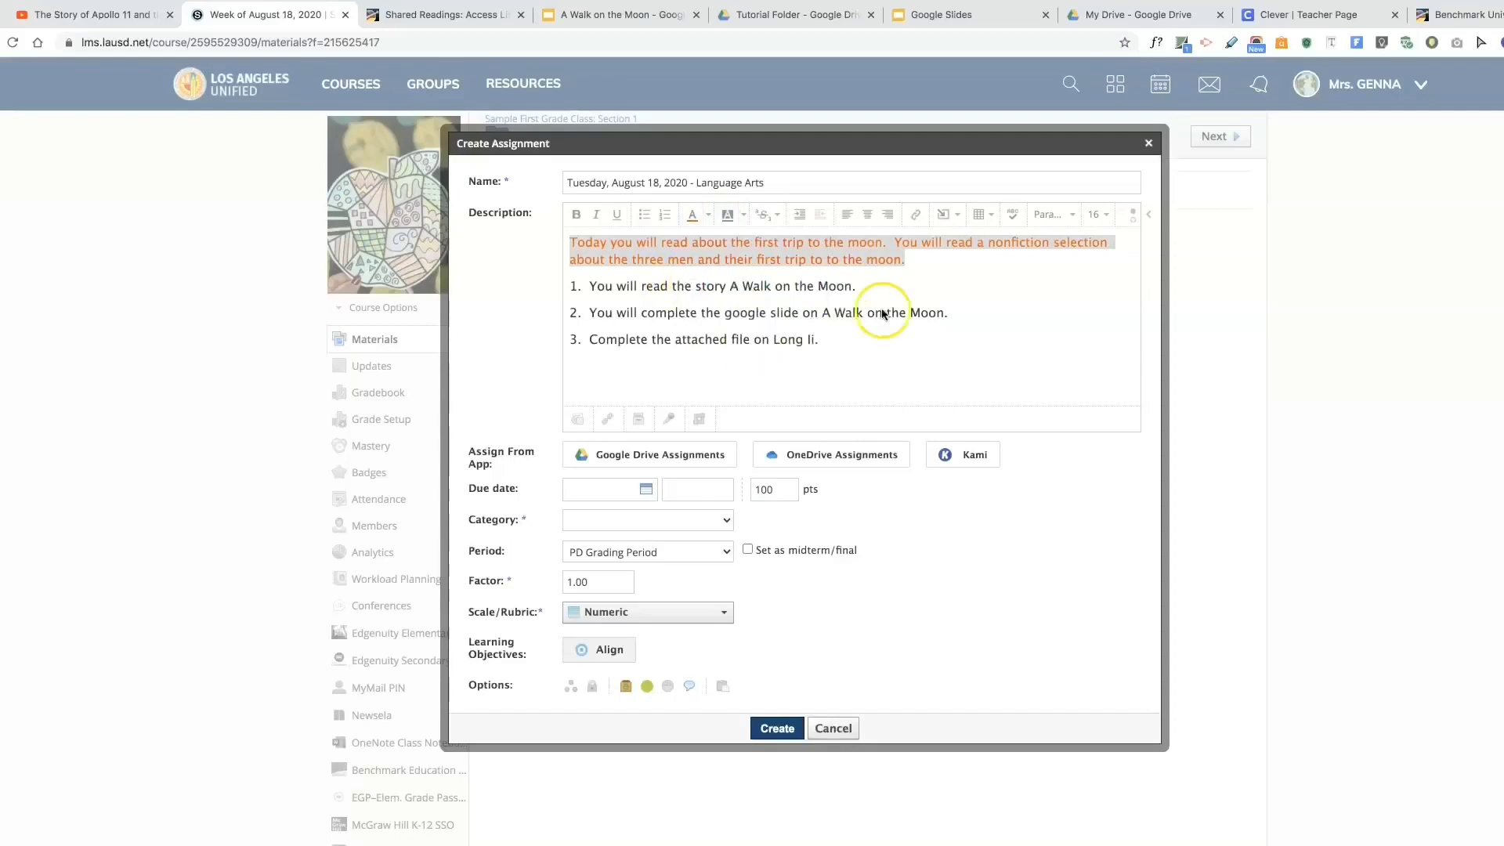
# Select the story title 'A Walk on the Moon' in direction 1 and start a link on it
pyautogui.click(978, 315)
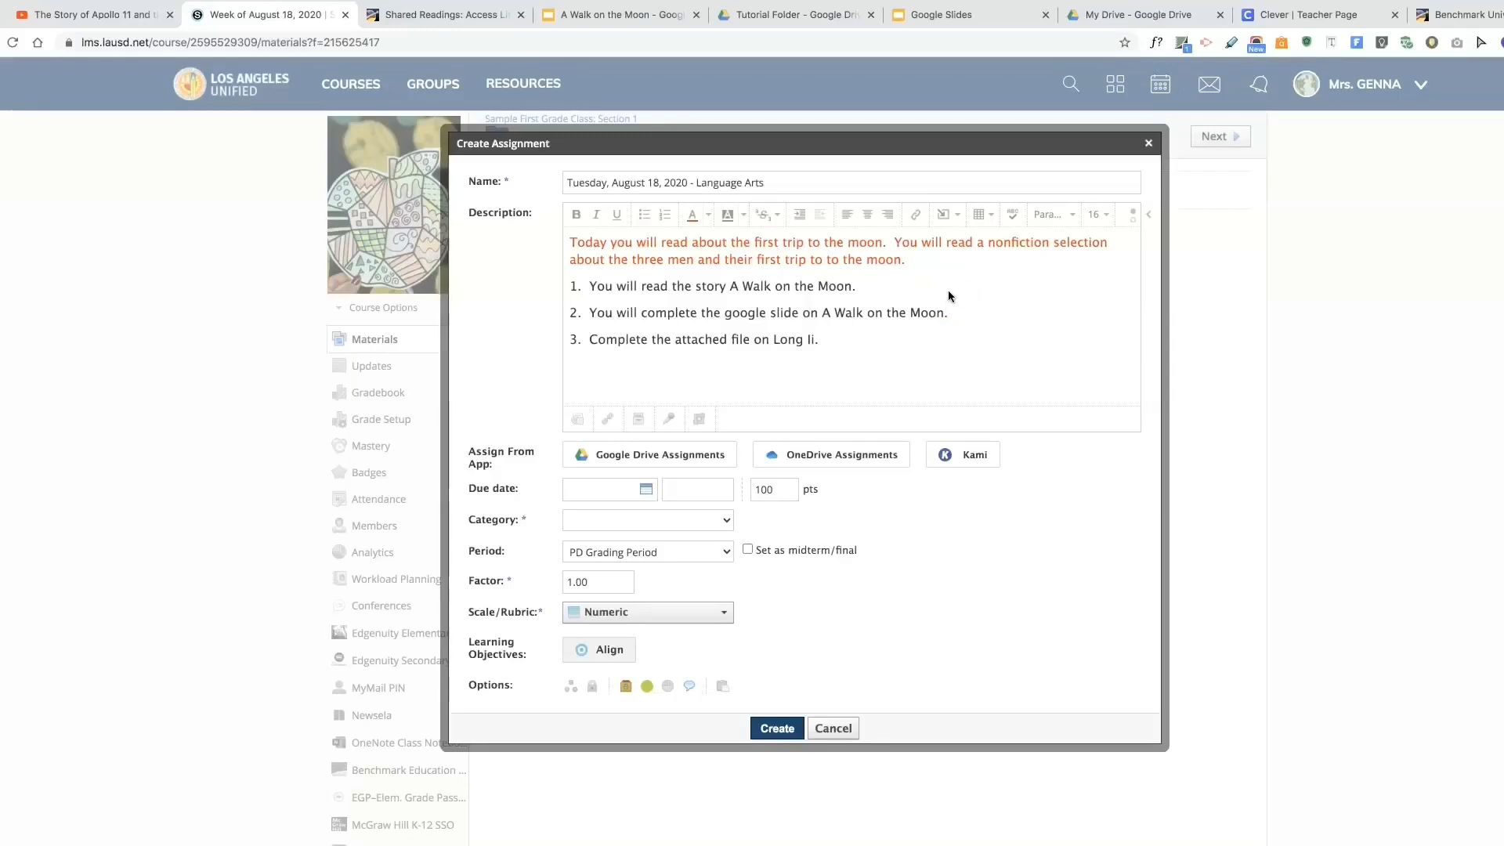
pyautogui.click(732, 287)
pyautogui.moveTo(733, 287); pyautogui.dragTo(848, 290)
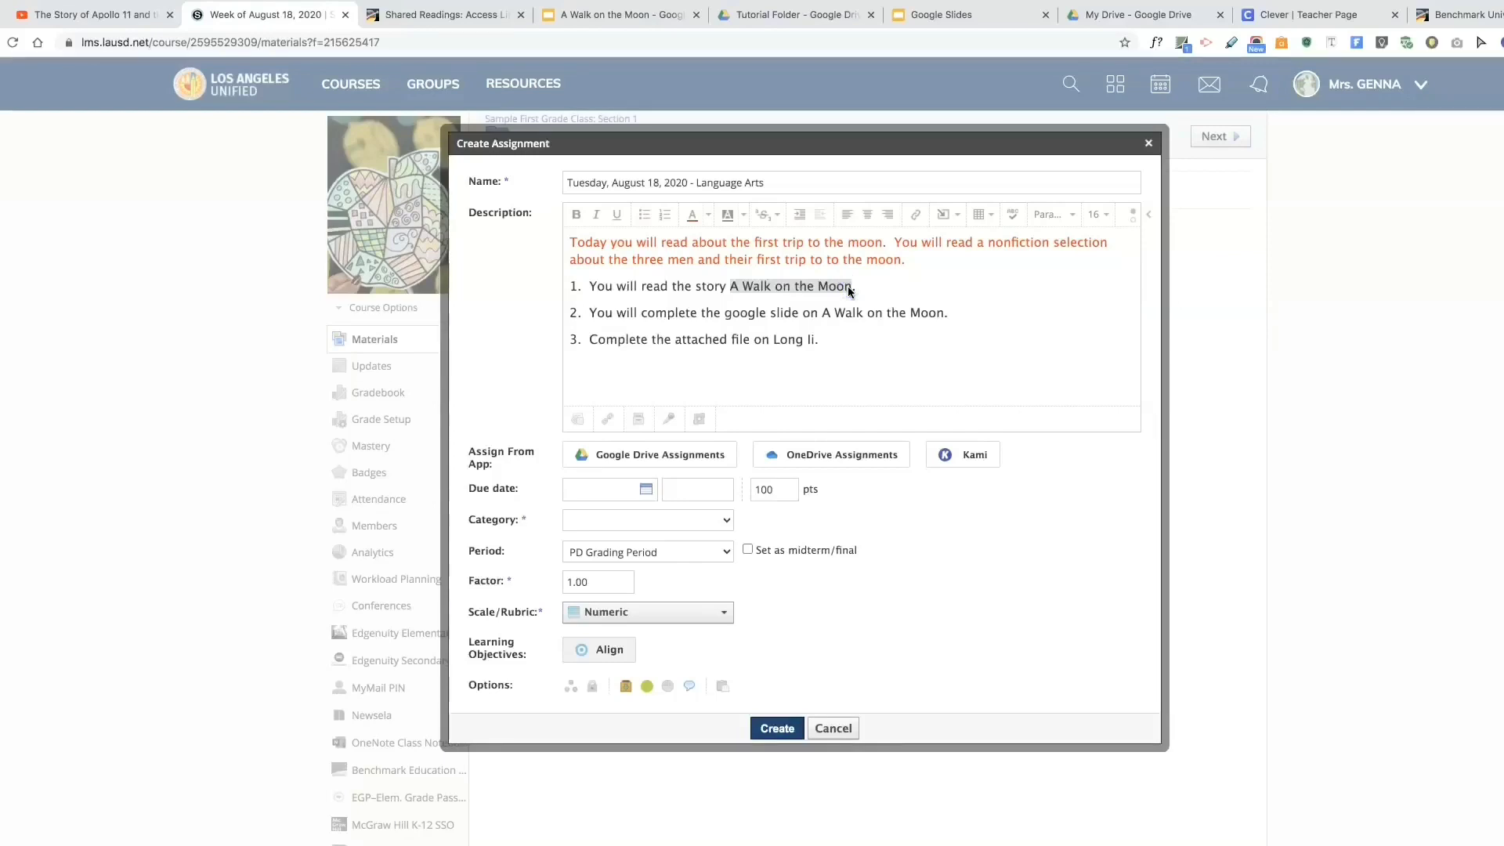
pyautogui.click(918, 218)
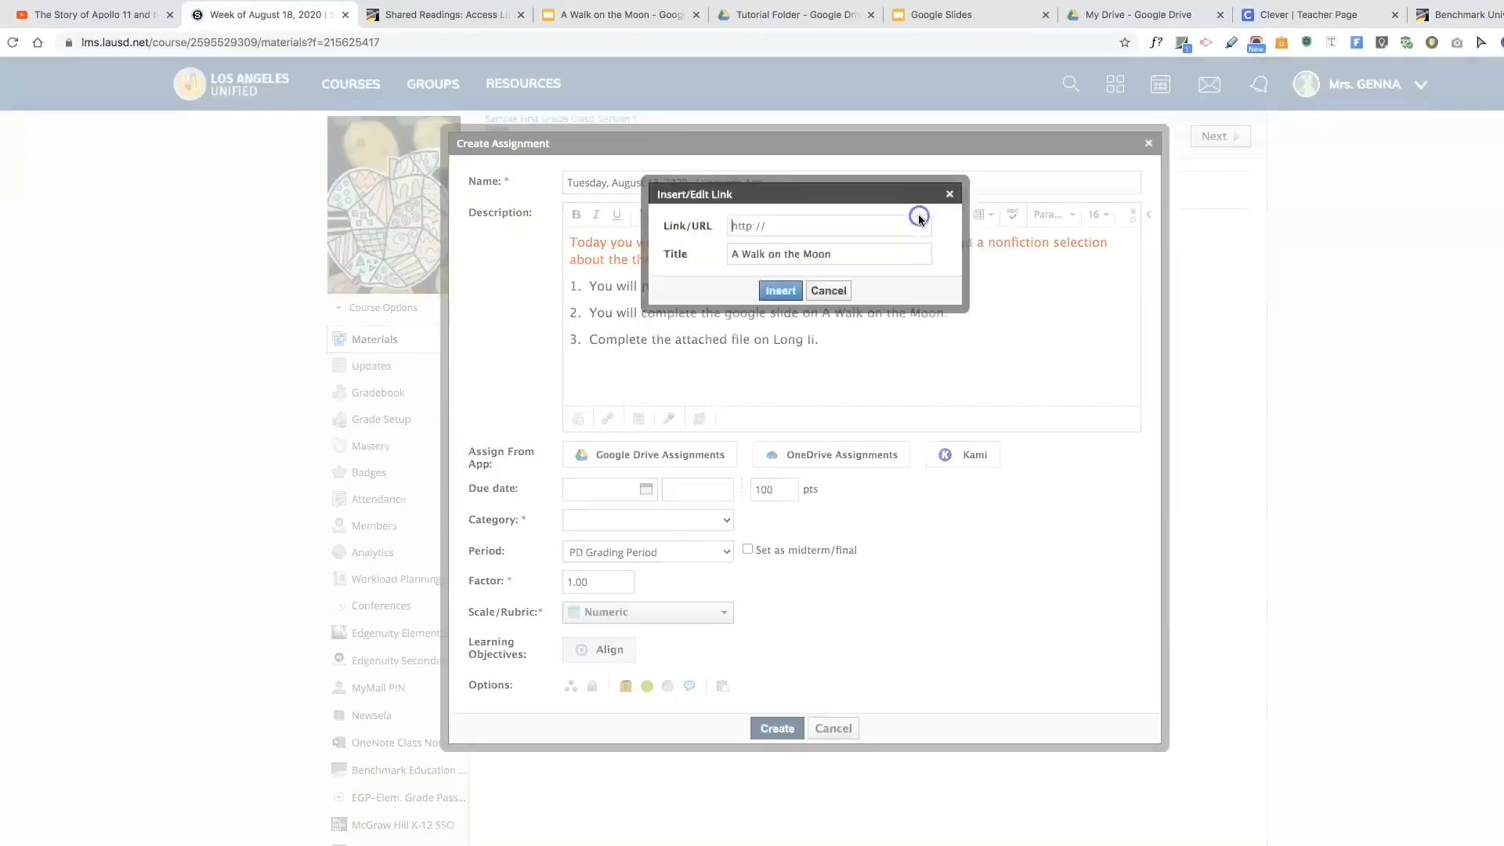
# In Benchmark Universe, create and copy a direct-access link for the Shared Readings book
pyautogui.click(1467, 19)
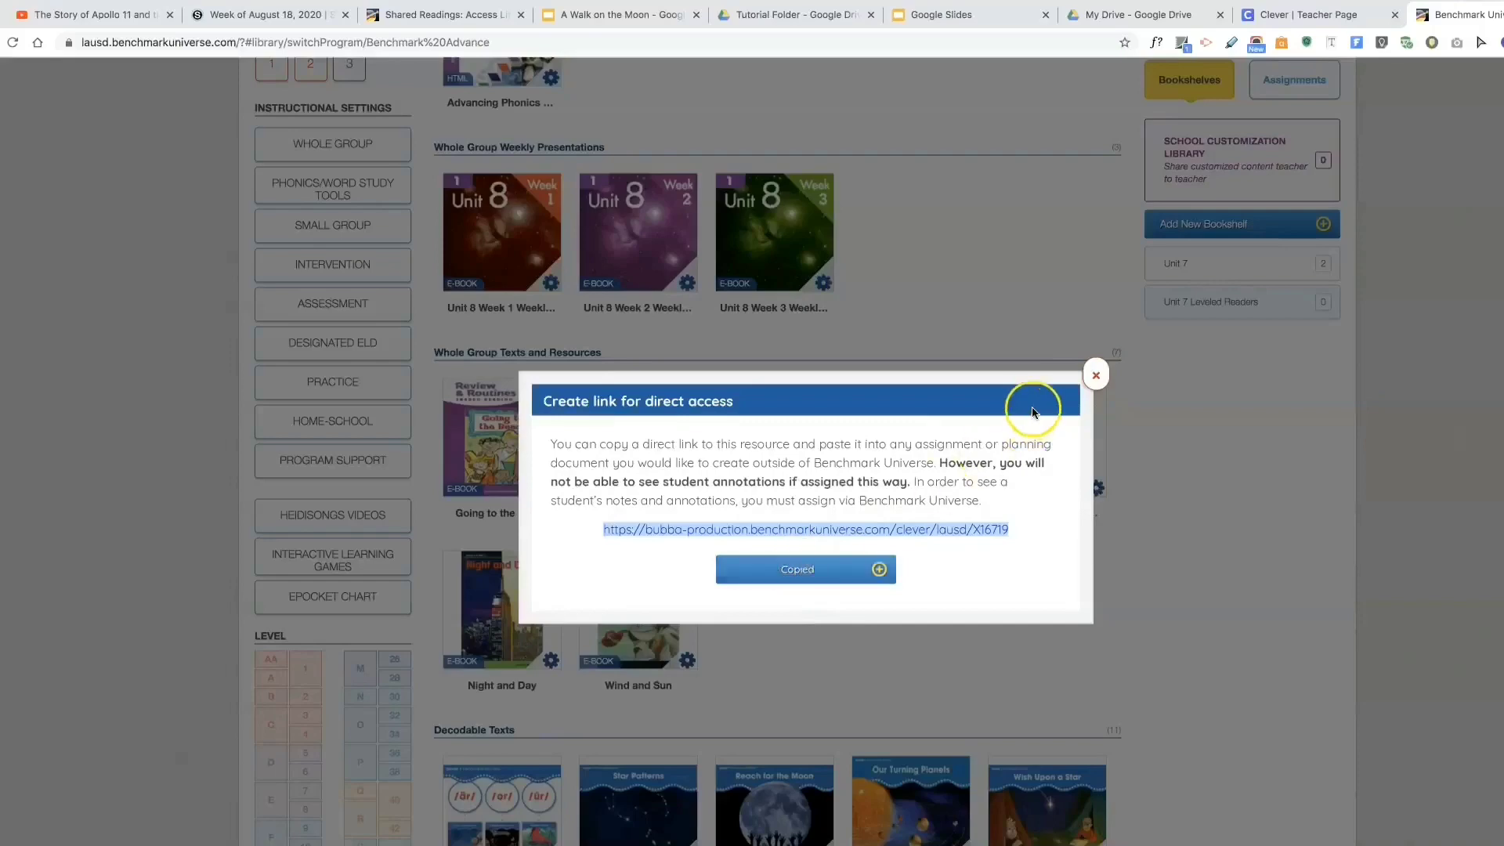
pyautogui.click(1096, 375)
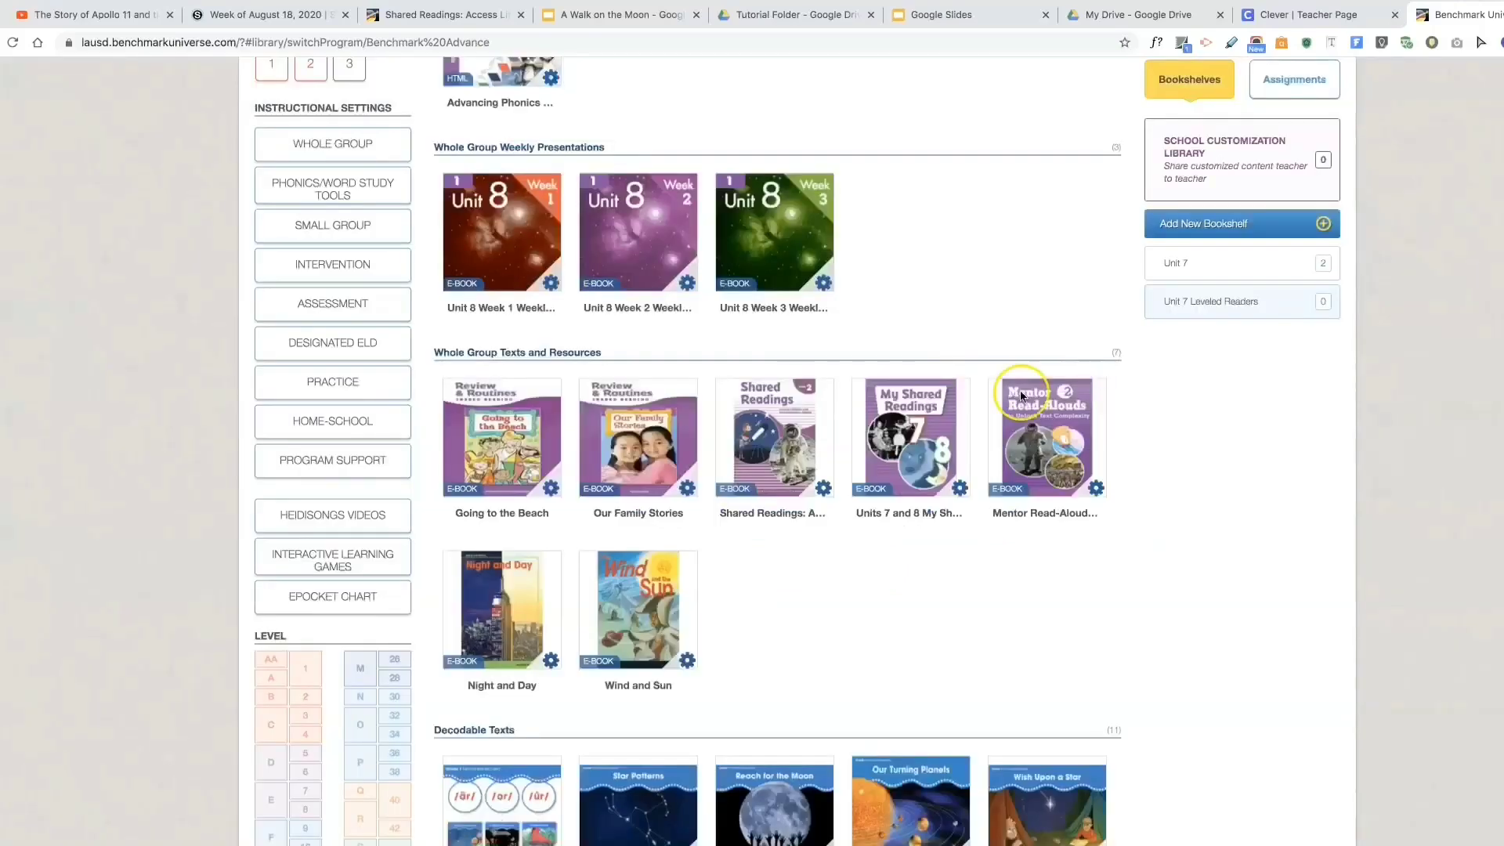
pyautogui.click(826, 490)
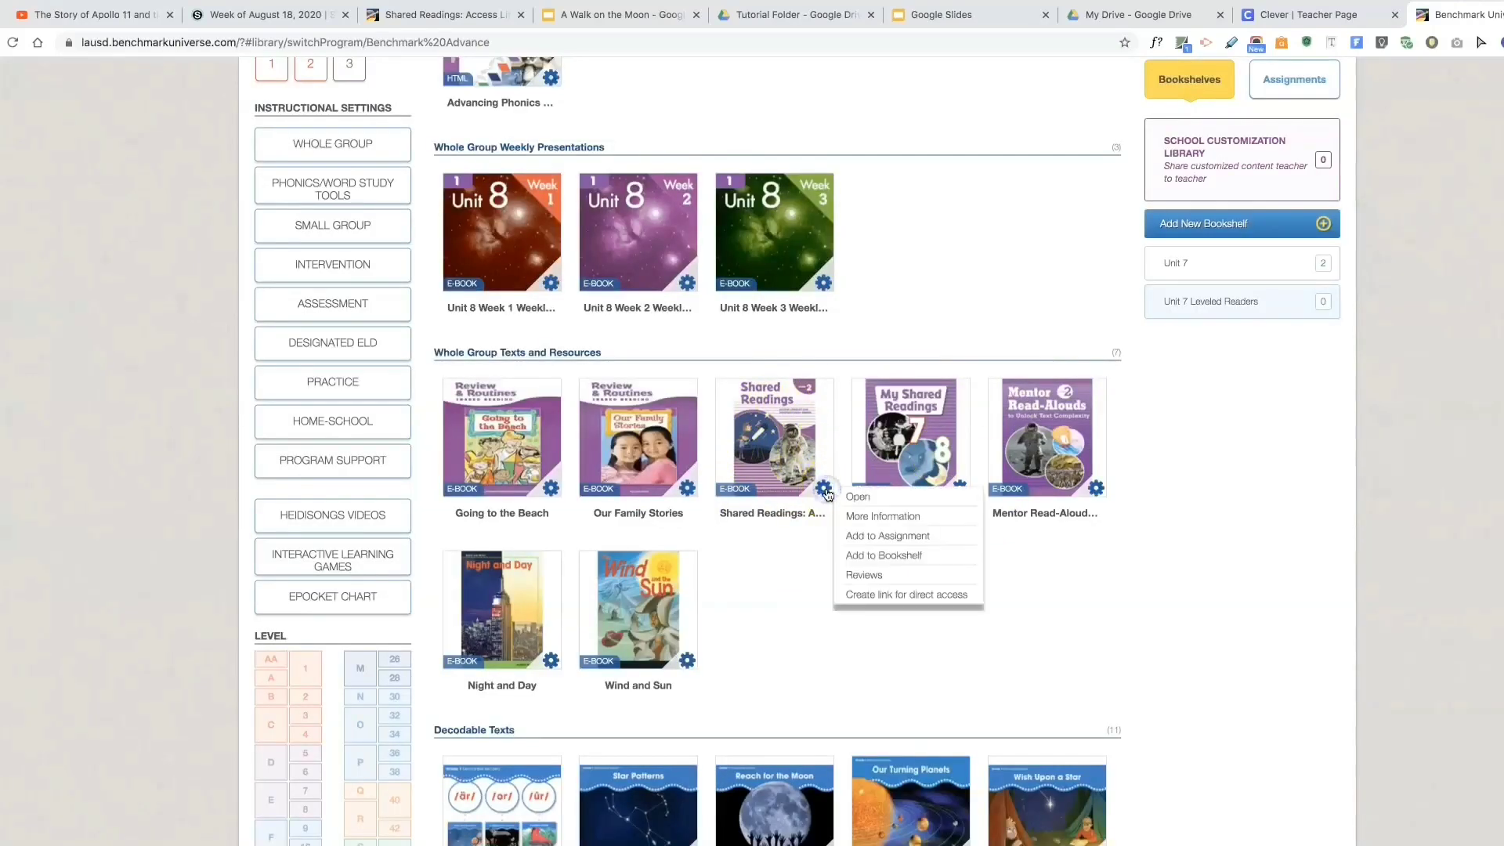
pyautogui.click(894, 597)
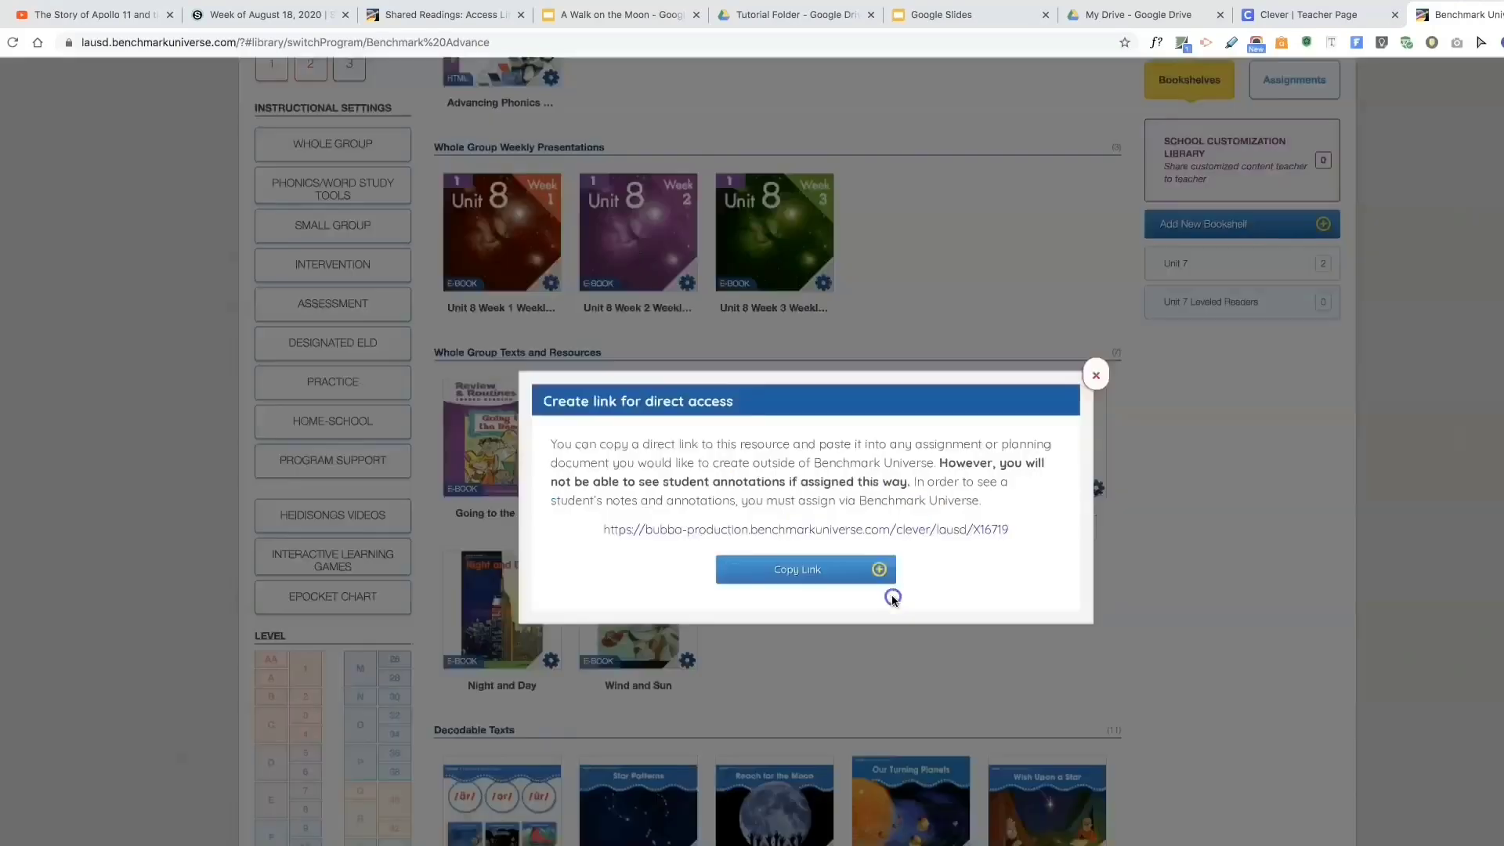
pyautogui.click(791, 571)
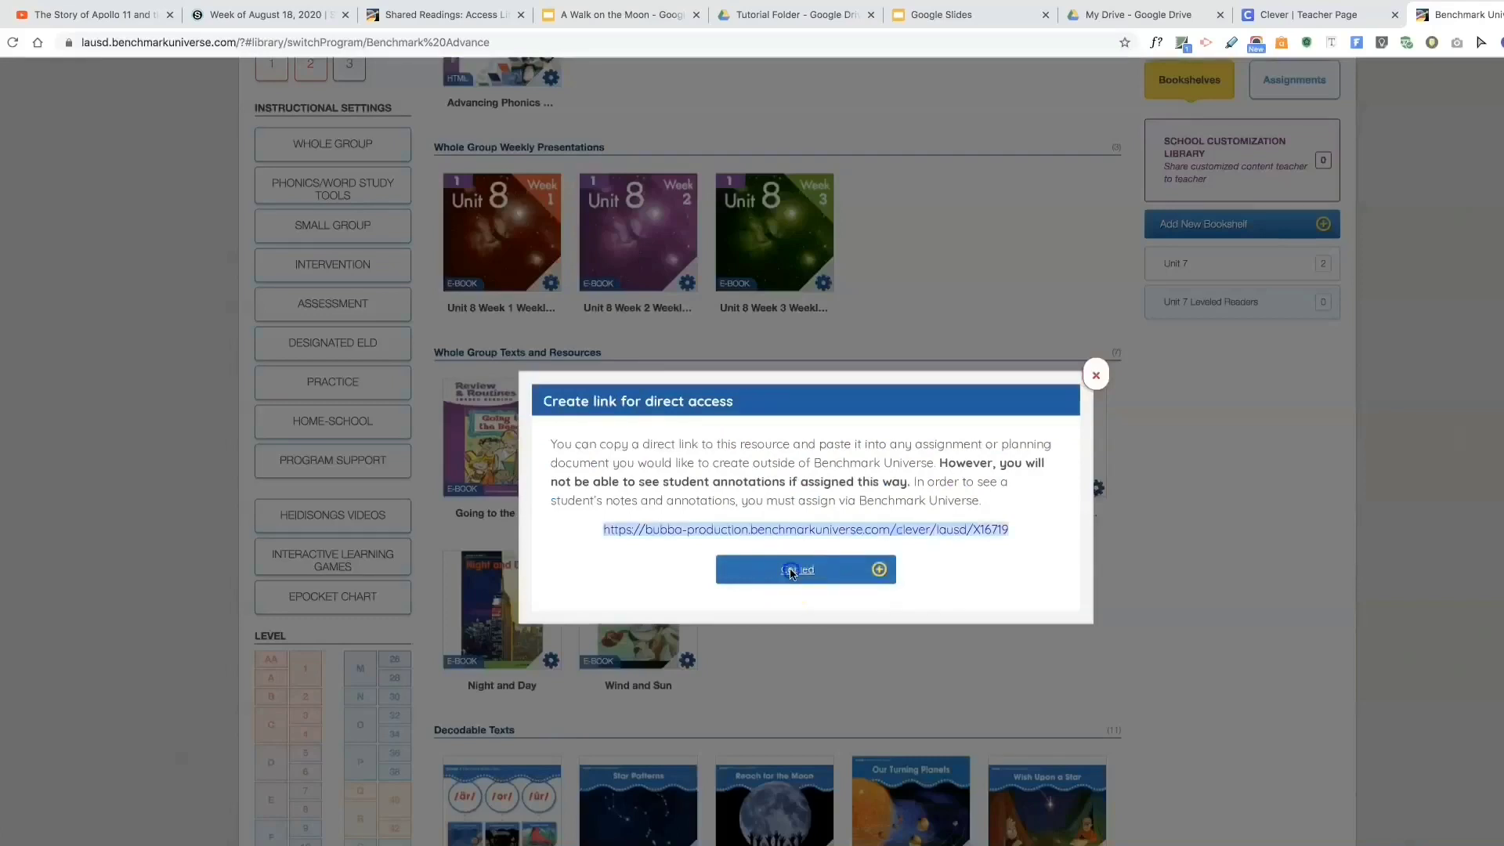
# Link 'A Walk on the Moon' to the pasted Shared Readings direct-access URL
pyautogui.click(254, 26)
pyautogui.rightClick(848, 227)
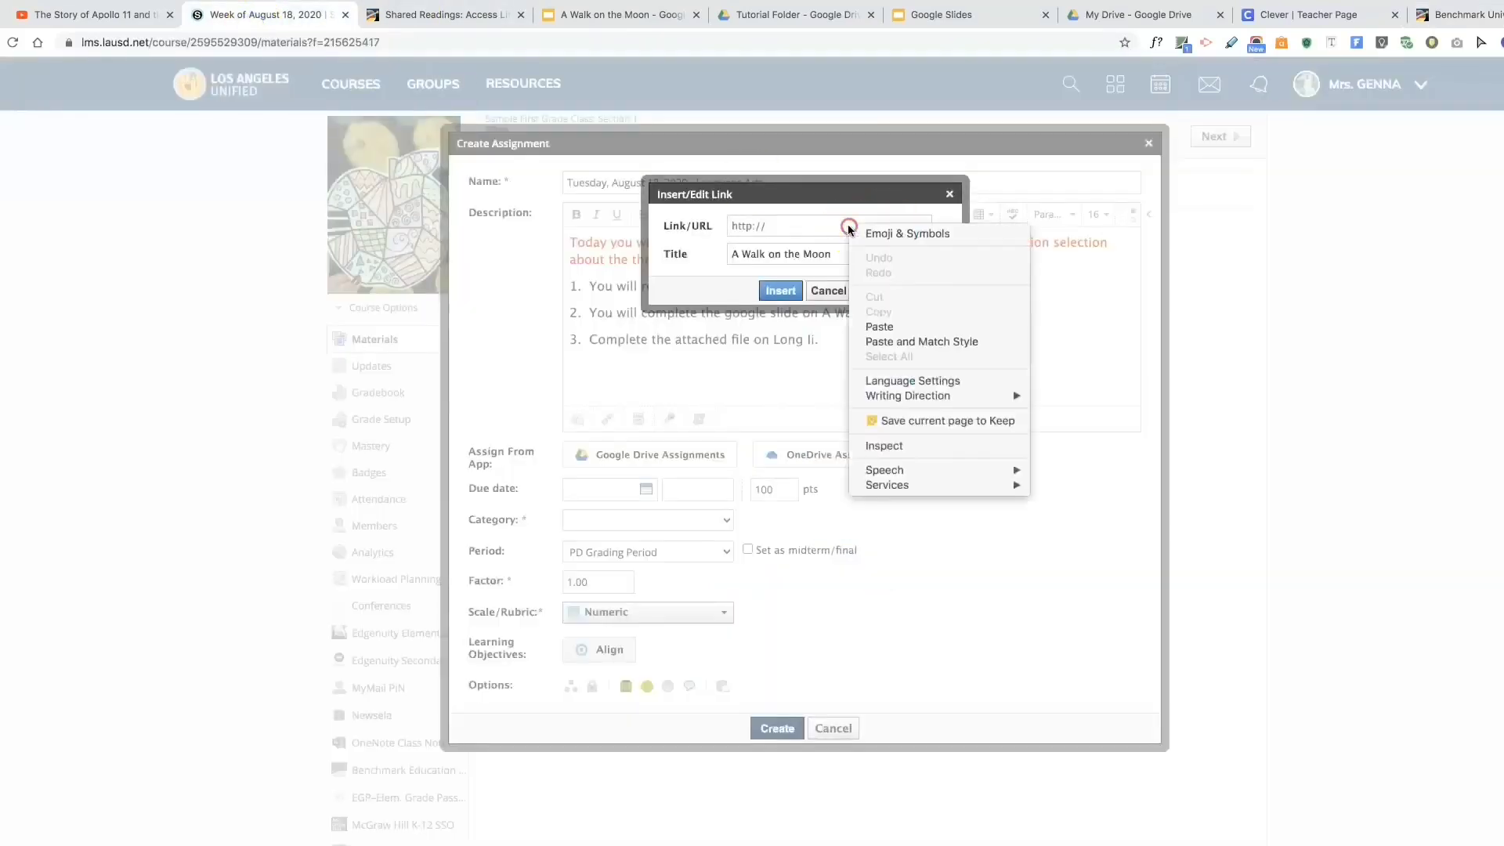
pyautogui.click(879, 326)
pyautogui.click(780, 291)
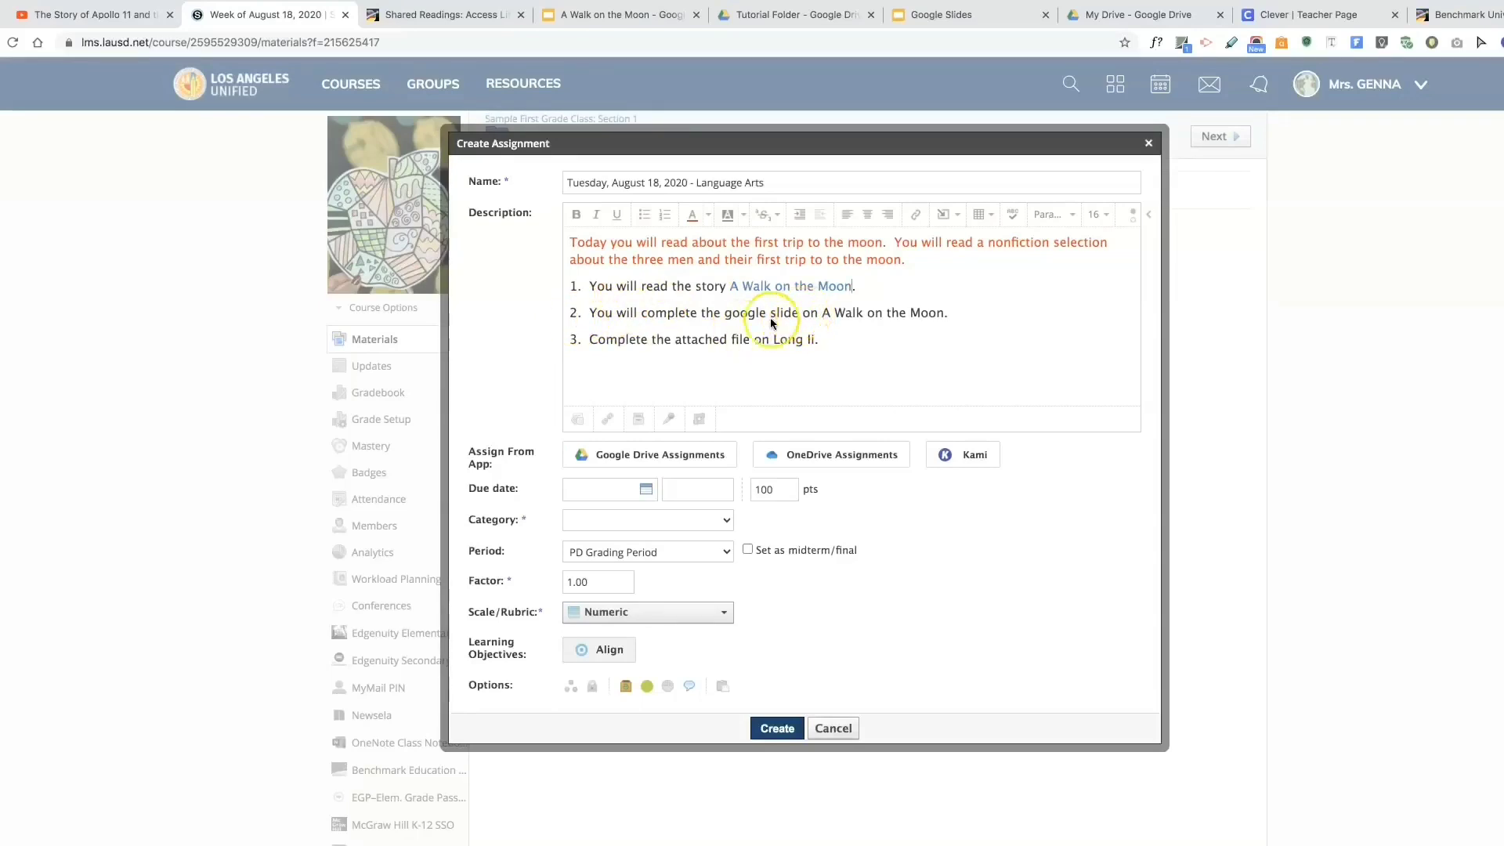
# Attach 'A Walk on the Moon' from the Google Drive Tutorial Folder as a per-student copy
pyautogui.click(658, 454)
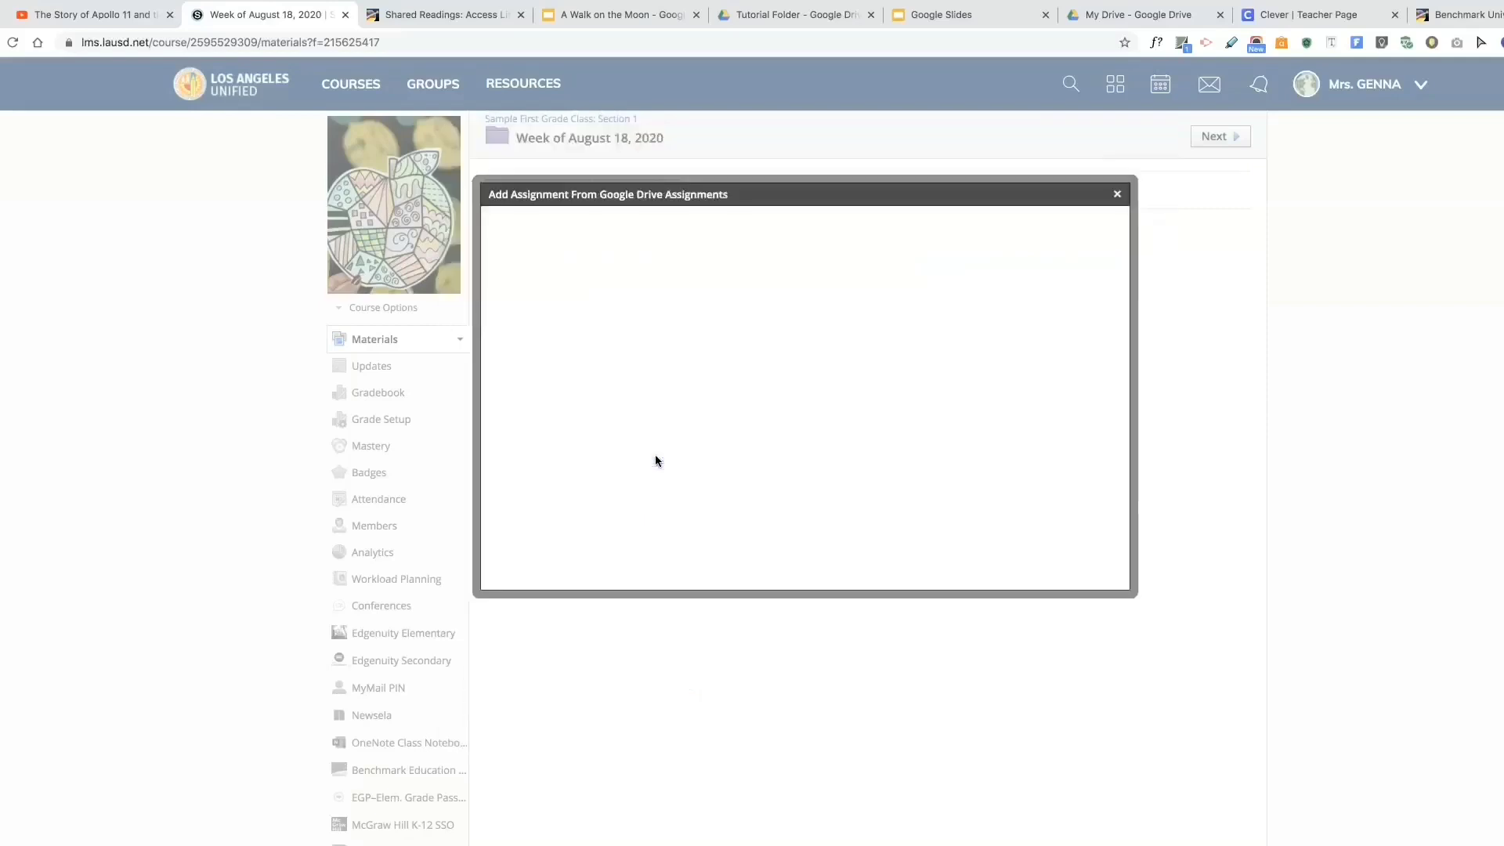
pyautogui.click(593, 345)
pyautogui.doubleClick(584, 324)
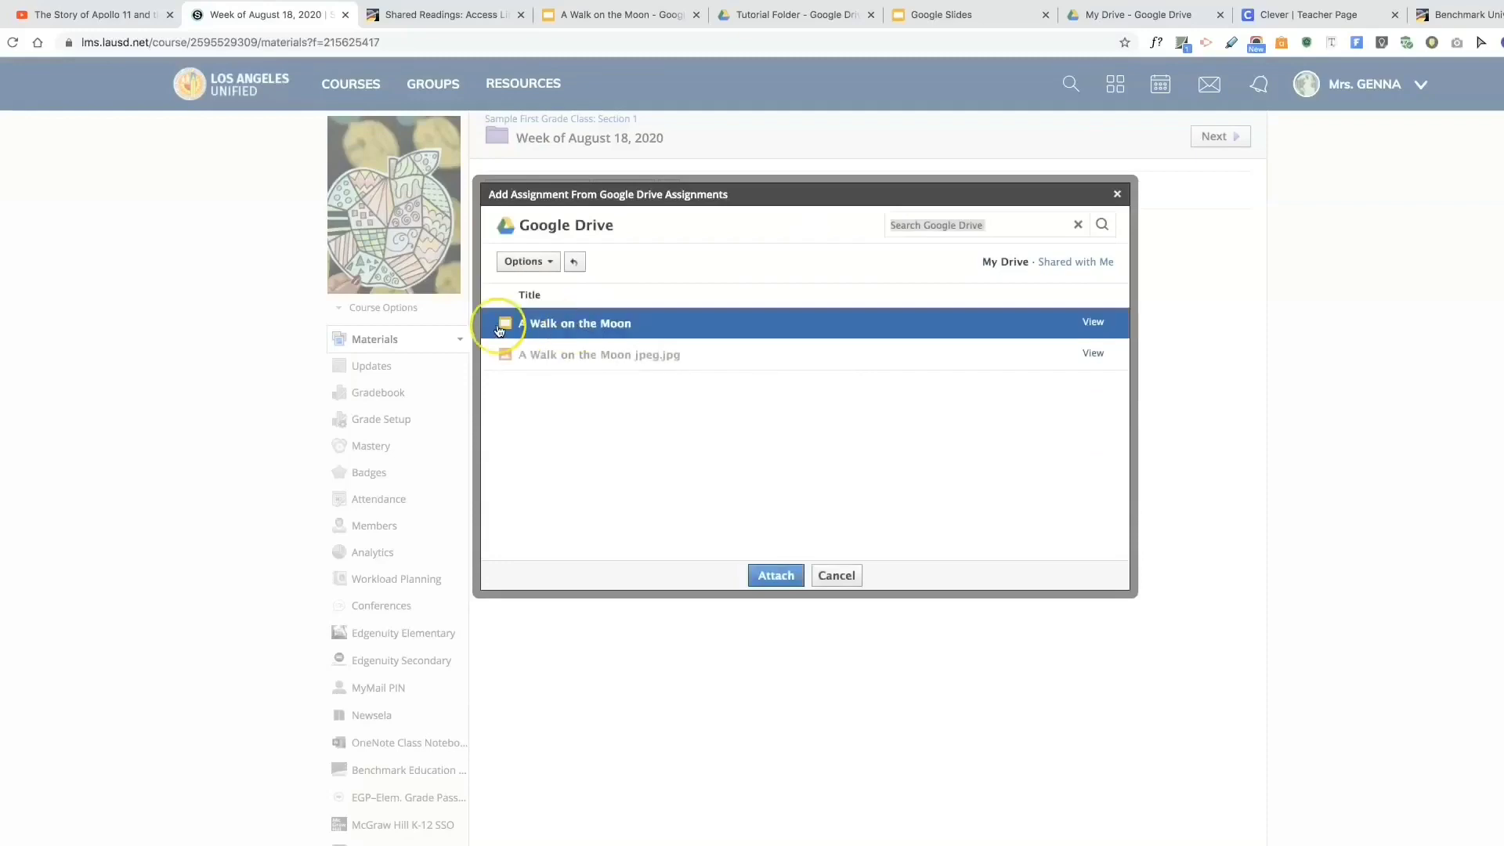
pyautogui.click(505, 323)
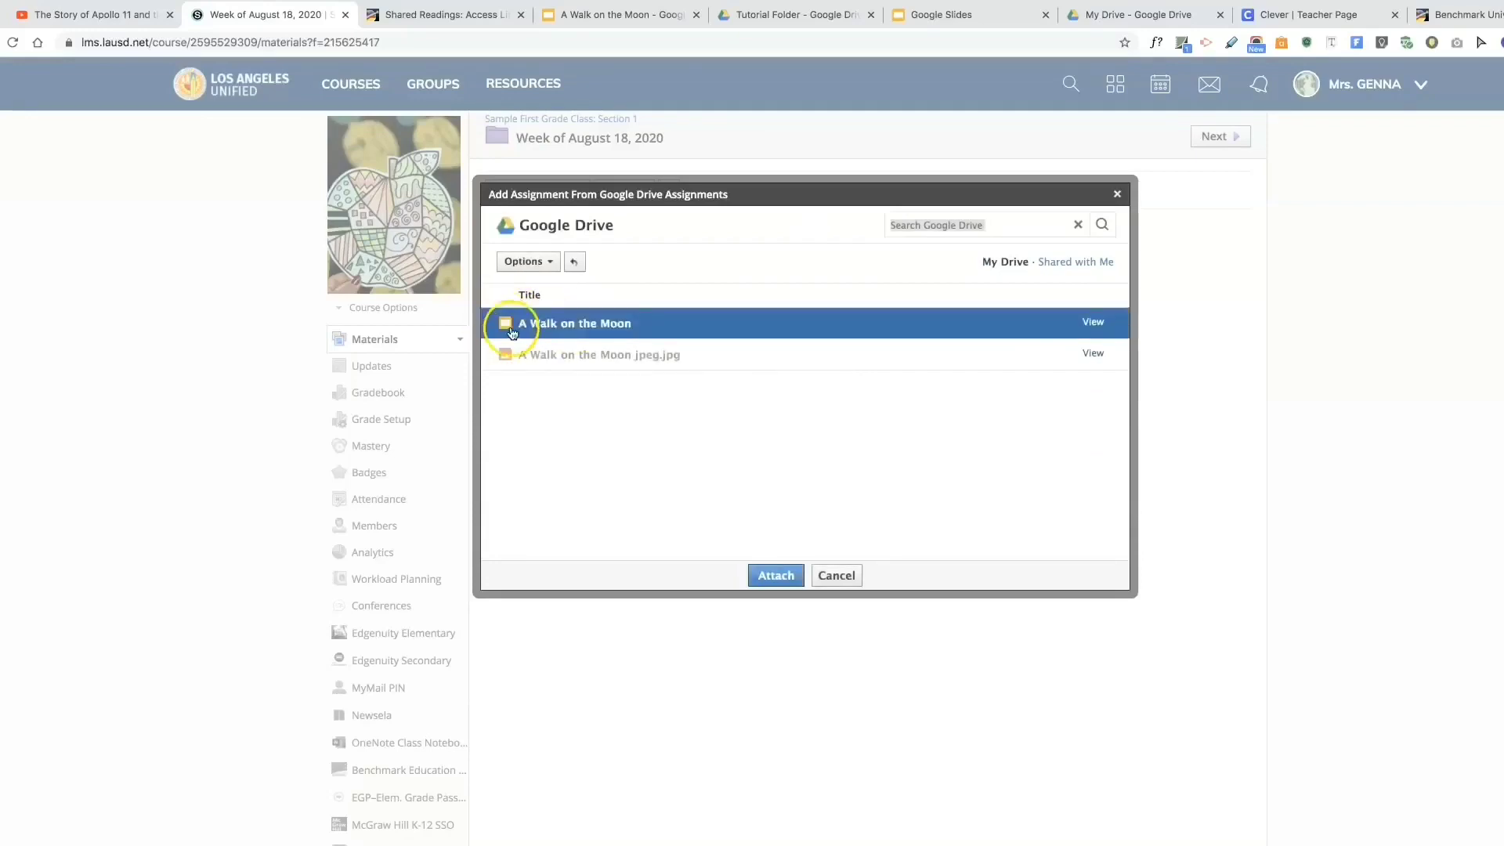
pyautogui.click(618, 326)
pyautogui.click(776, 575)
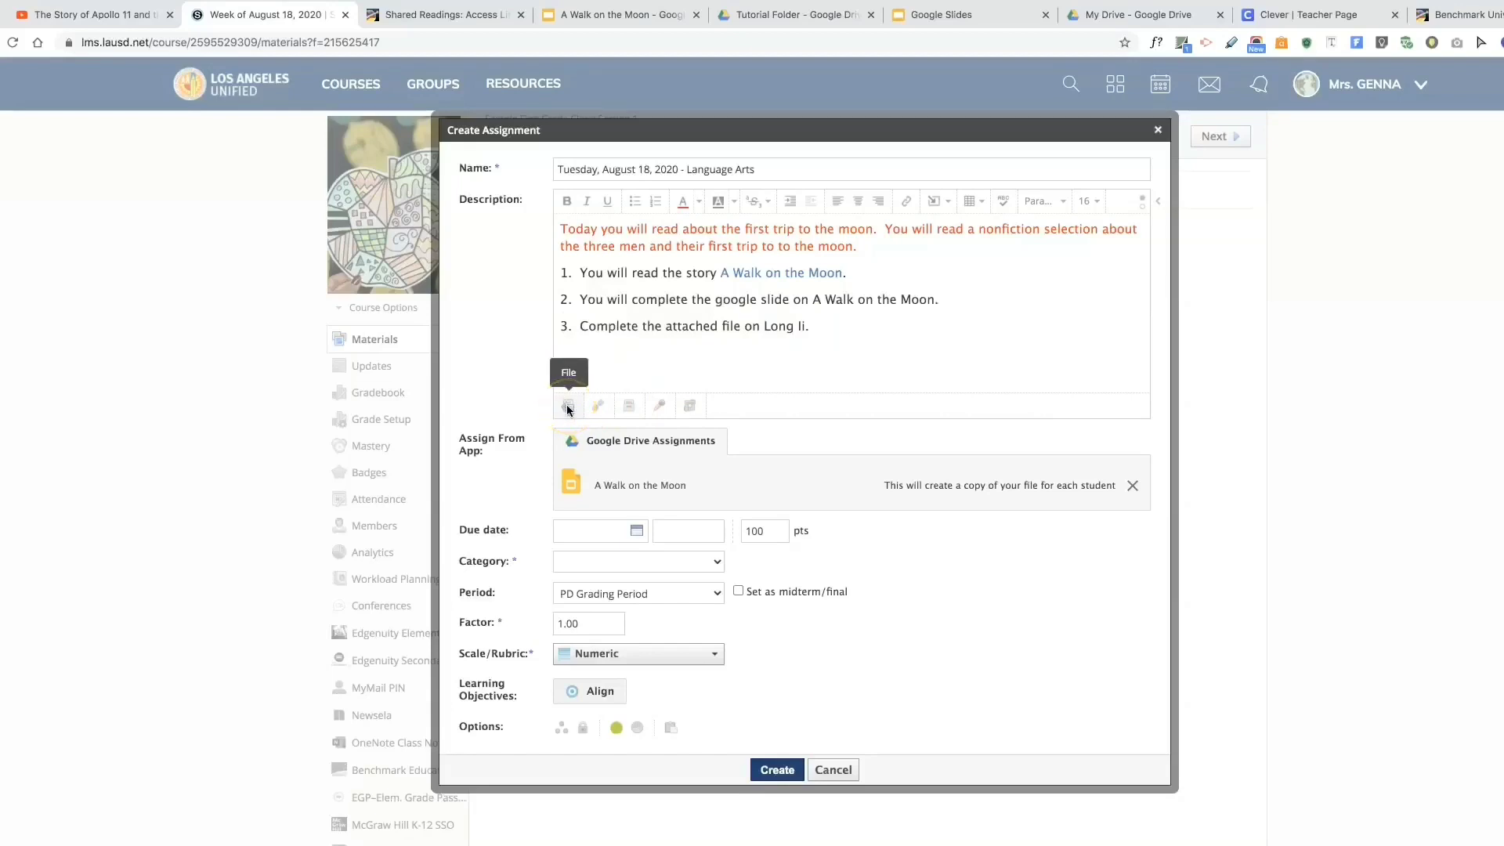
# Attach Blending Long I.pdf and add direction 4: 'Watch the Free School video on the first trip to the moon'
pyautogui.click(568, 406)
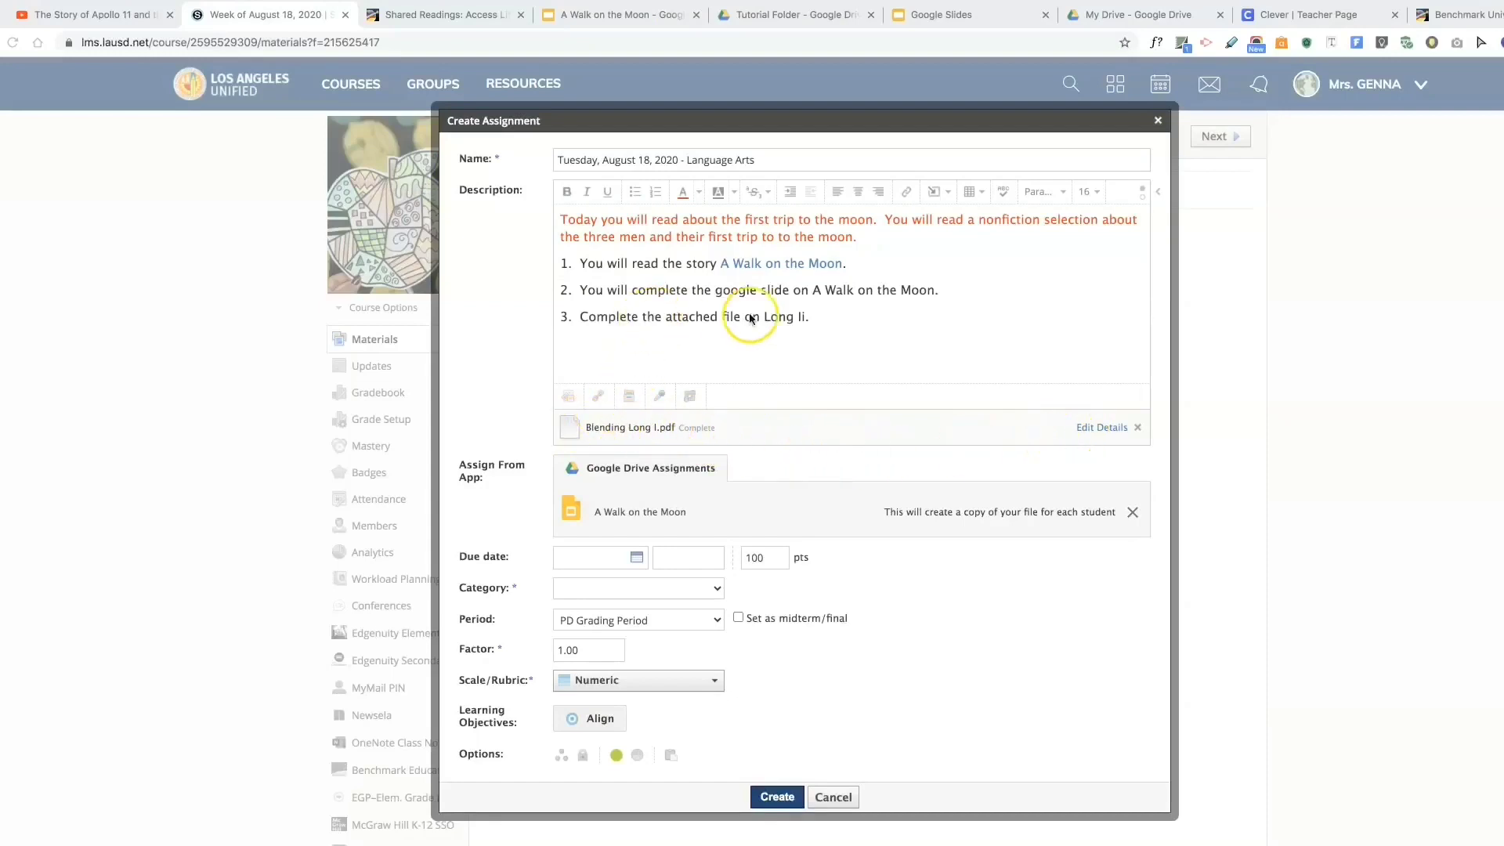
pyautogui.click(830, 321)
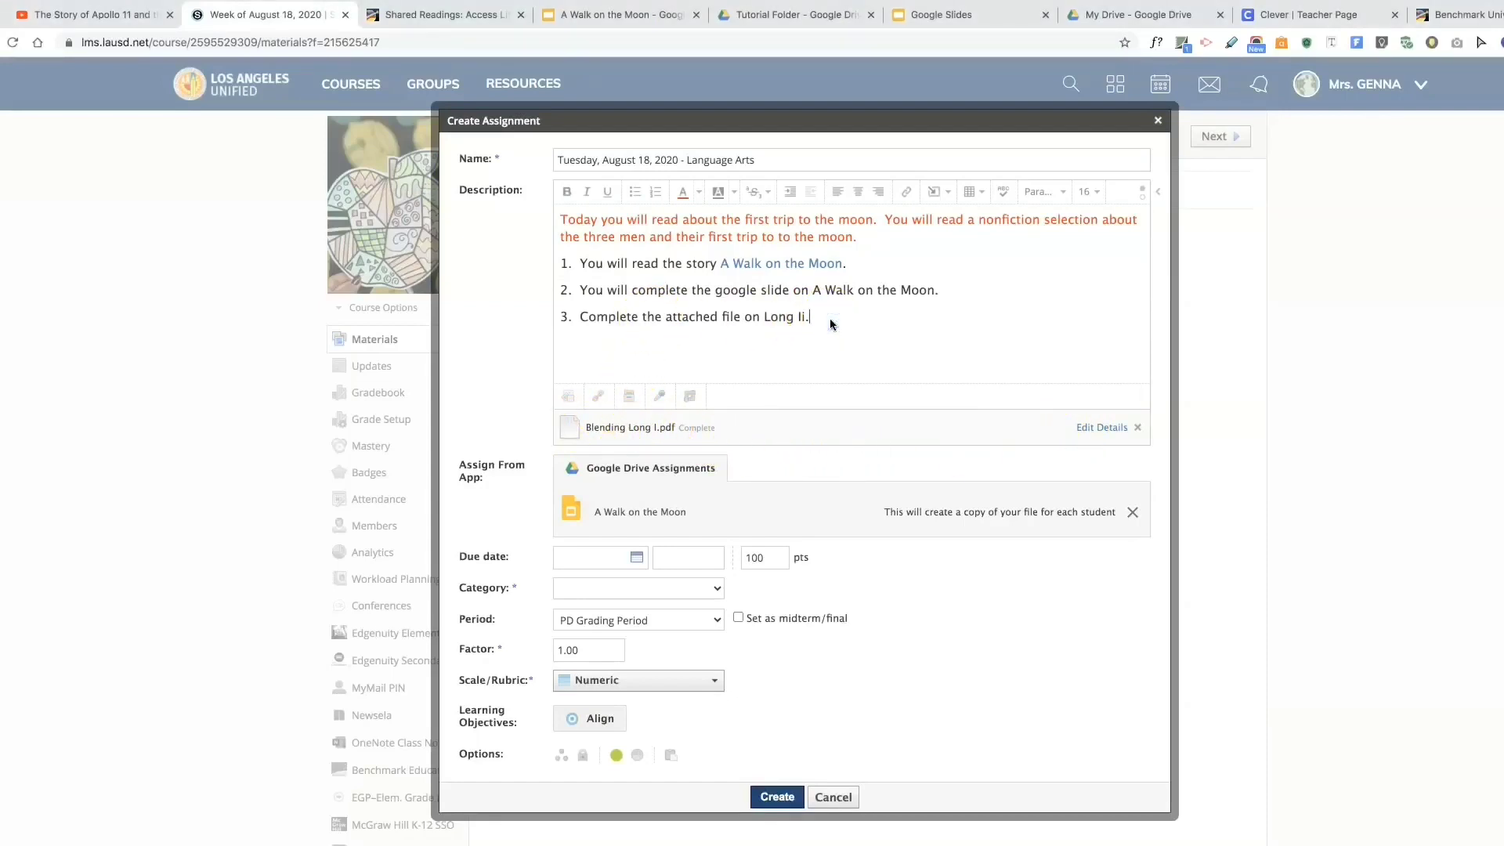
pyautogui.press('Return')
pyautogui.write('Watch the Free School video on the first trip tot he moon.')
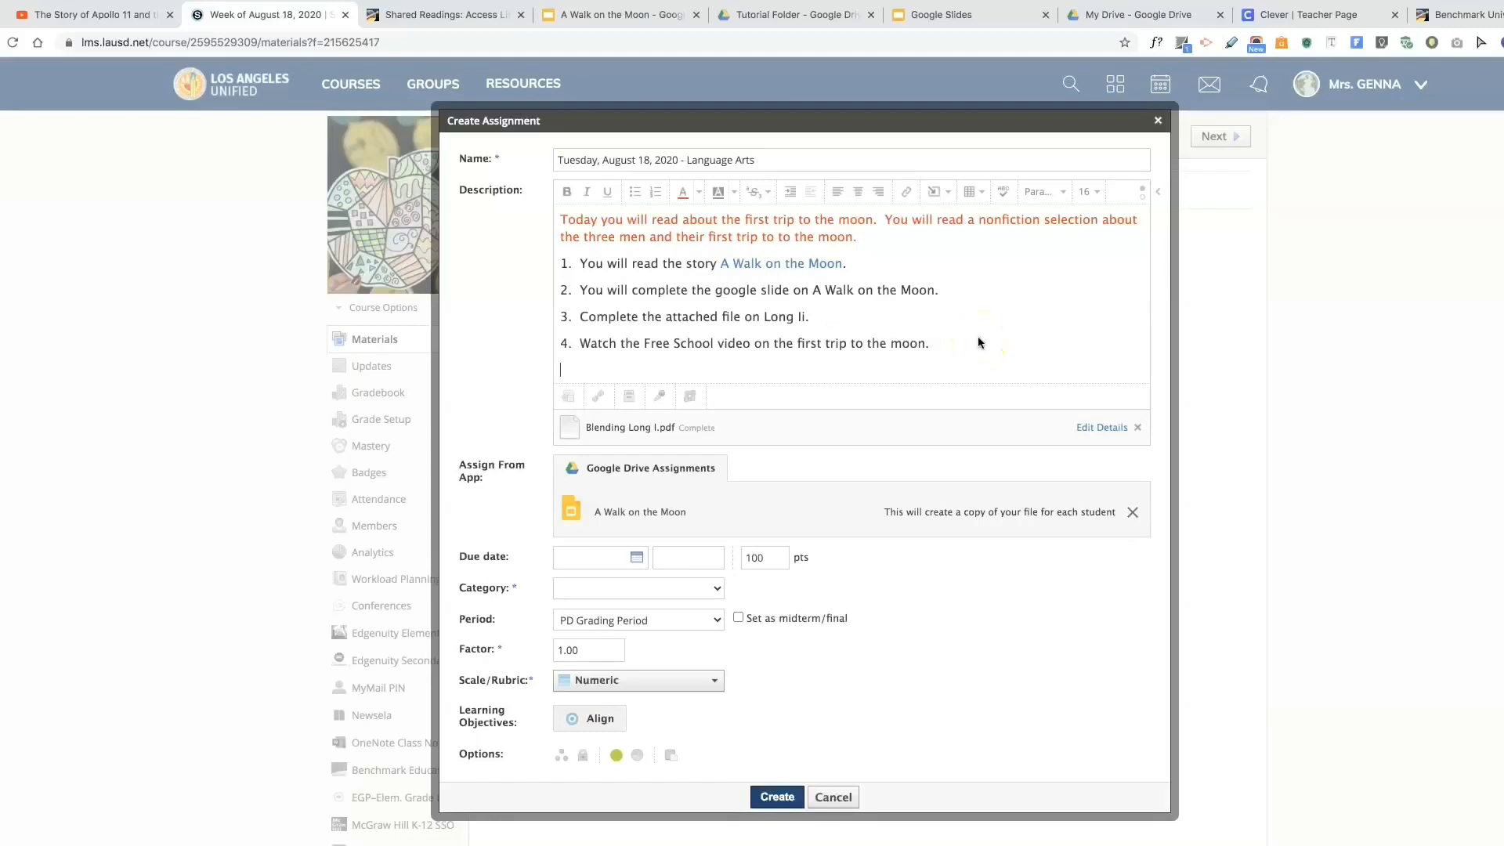
# Bring up the Insert Media dialog set to embed media from the web
pyautogui.click(953, 195)
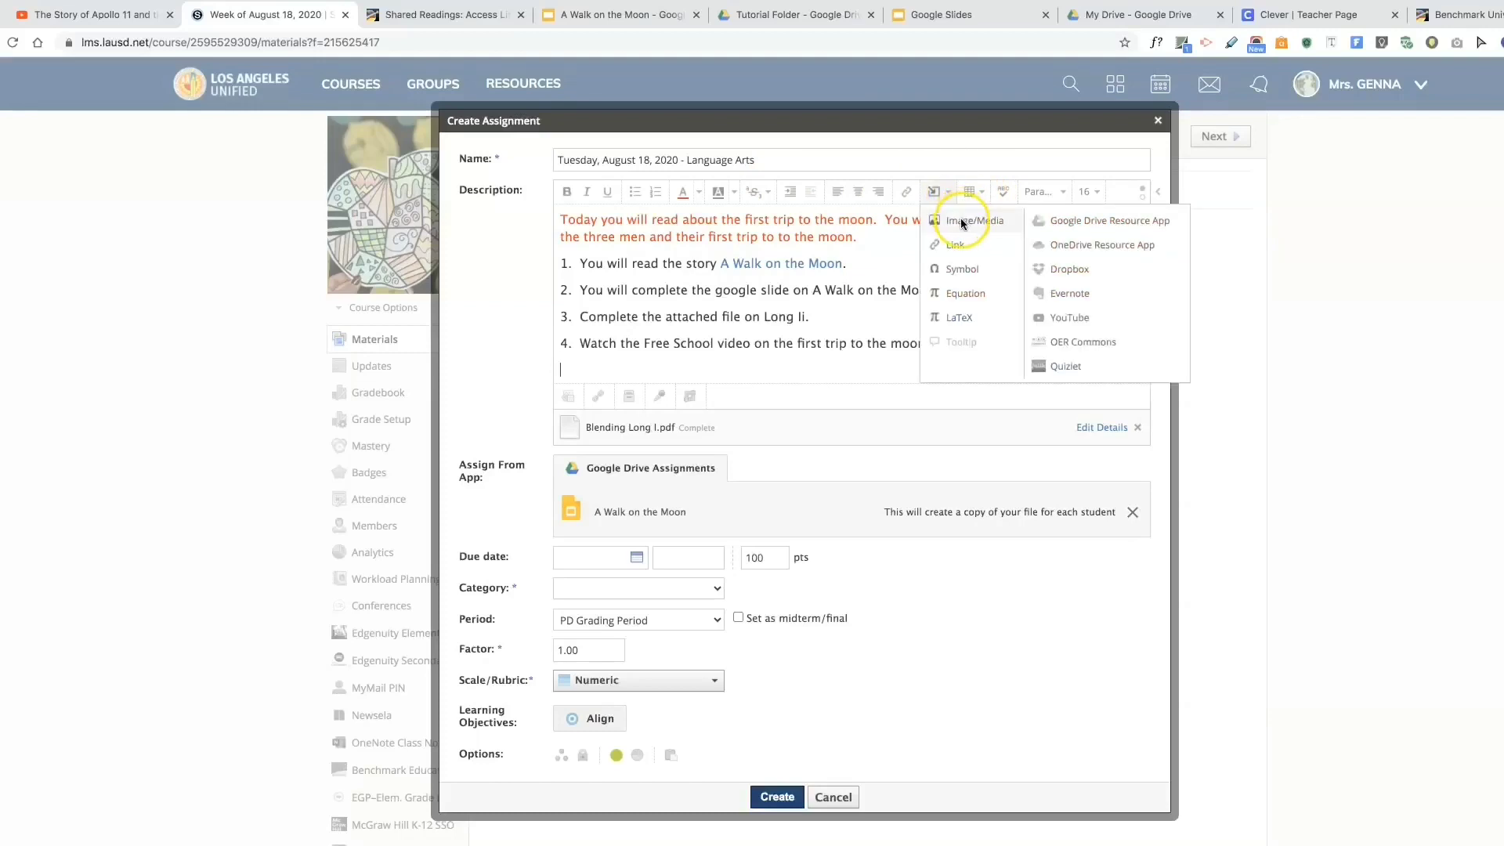
pyautogui.click(962, 222)
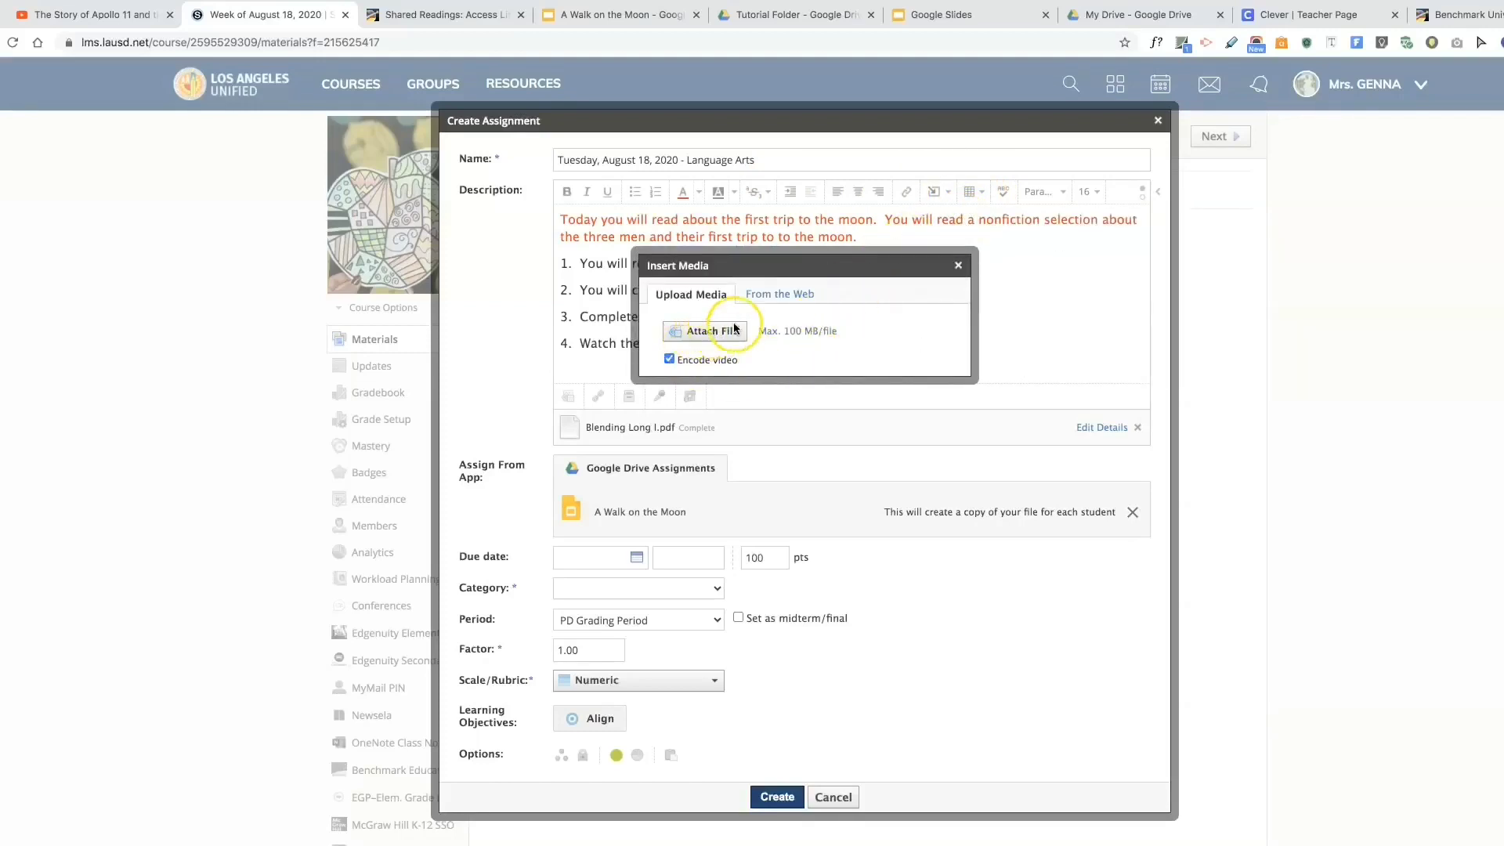
pyautogui.click(771, 294)
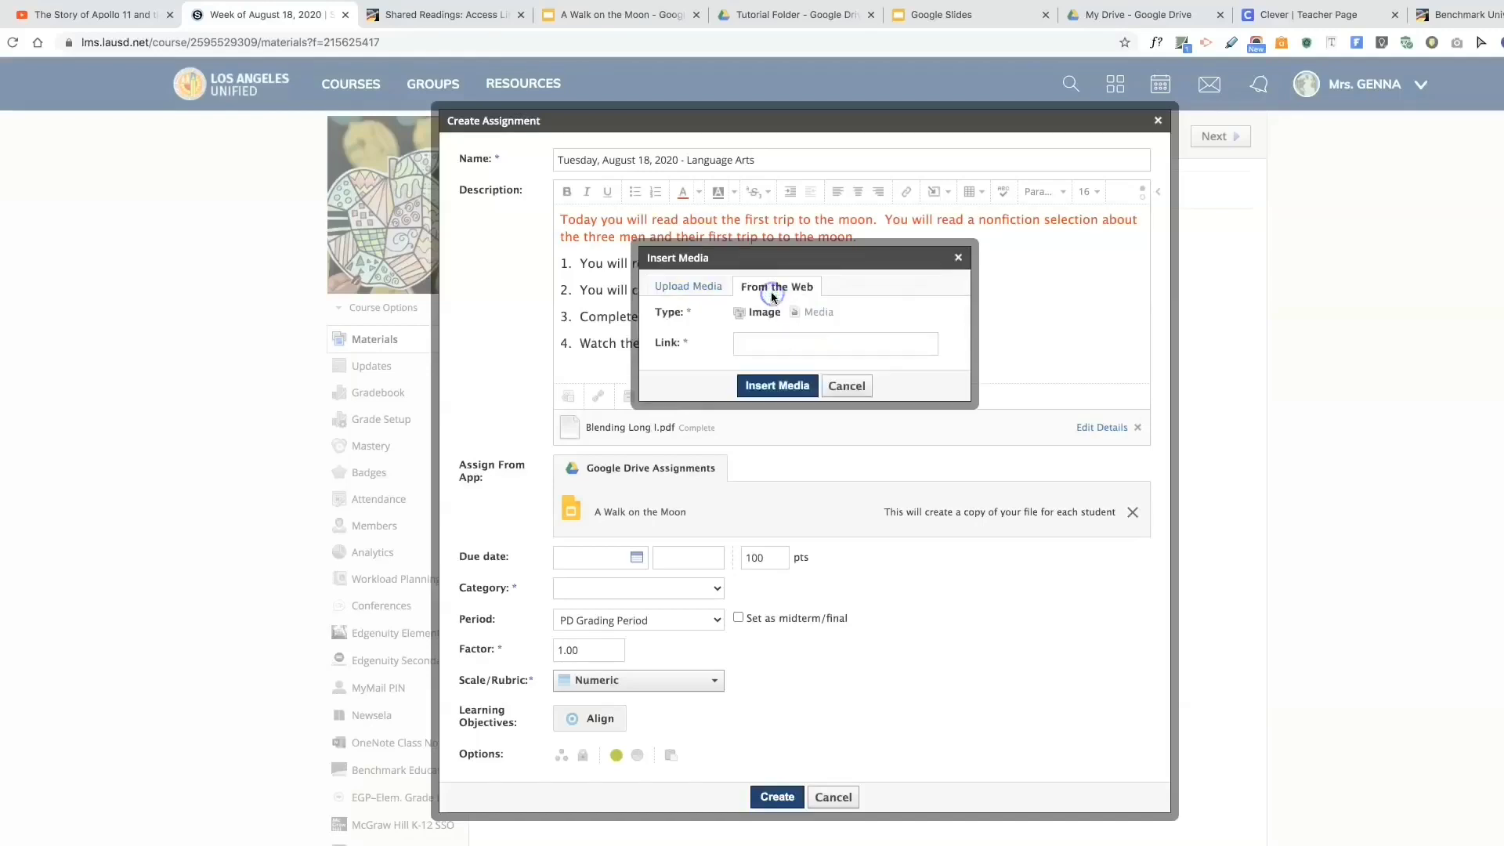
pyautogui.click(819, 314)
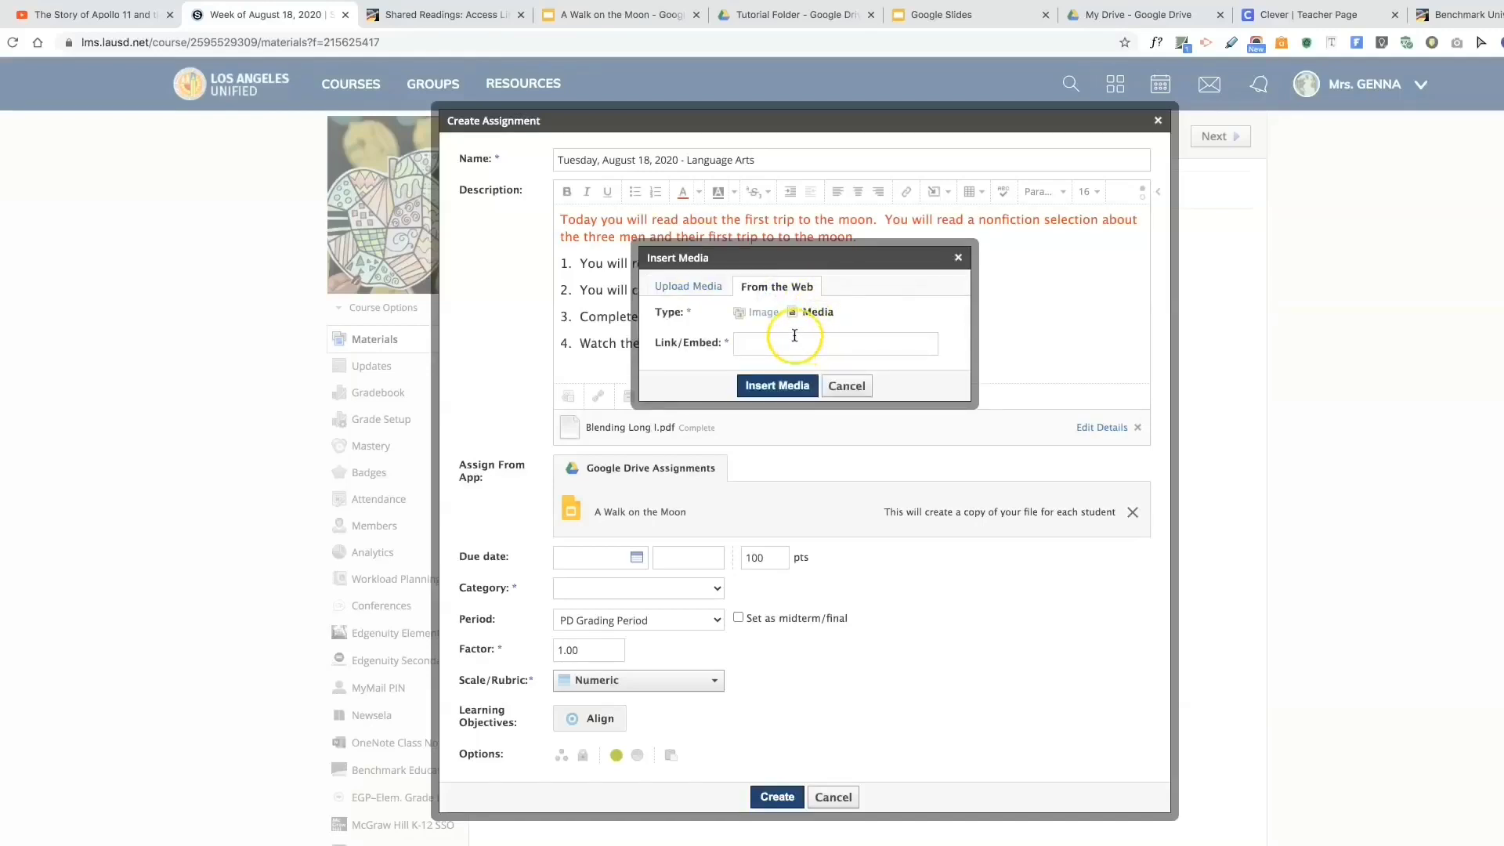
# Copy the embed code for the FreeSchool Apollo 11 moon landing video on YouTube
pyautogui.click(79, 16)
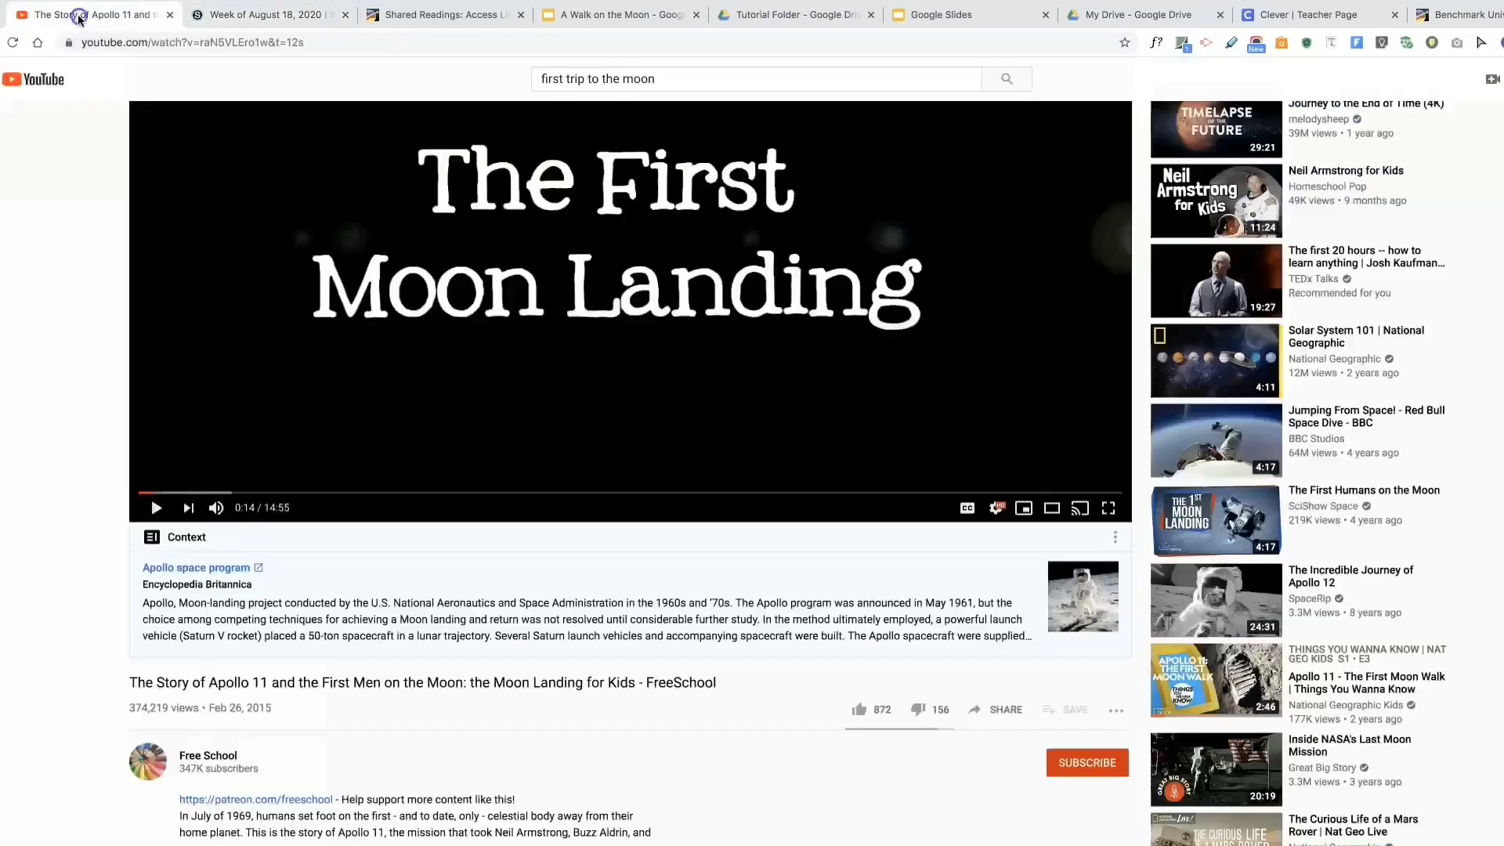
pyautogui.click(999, 710)
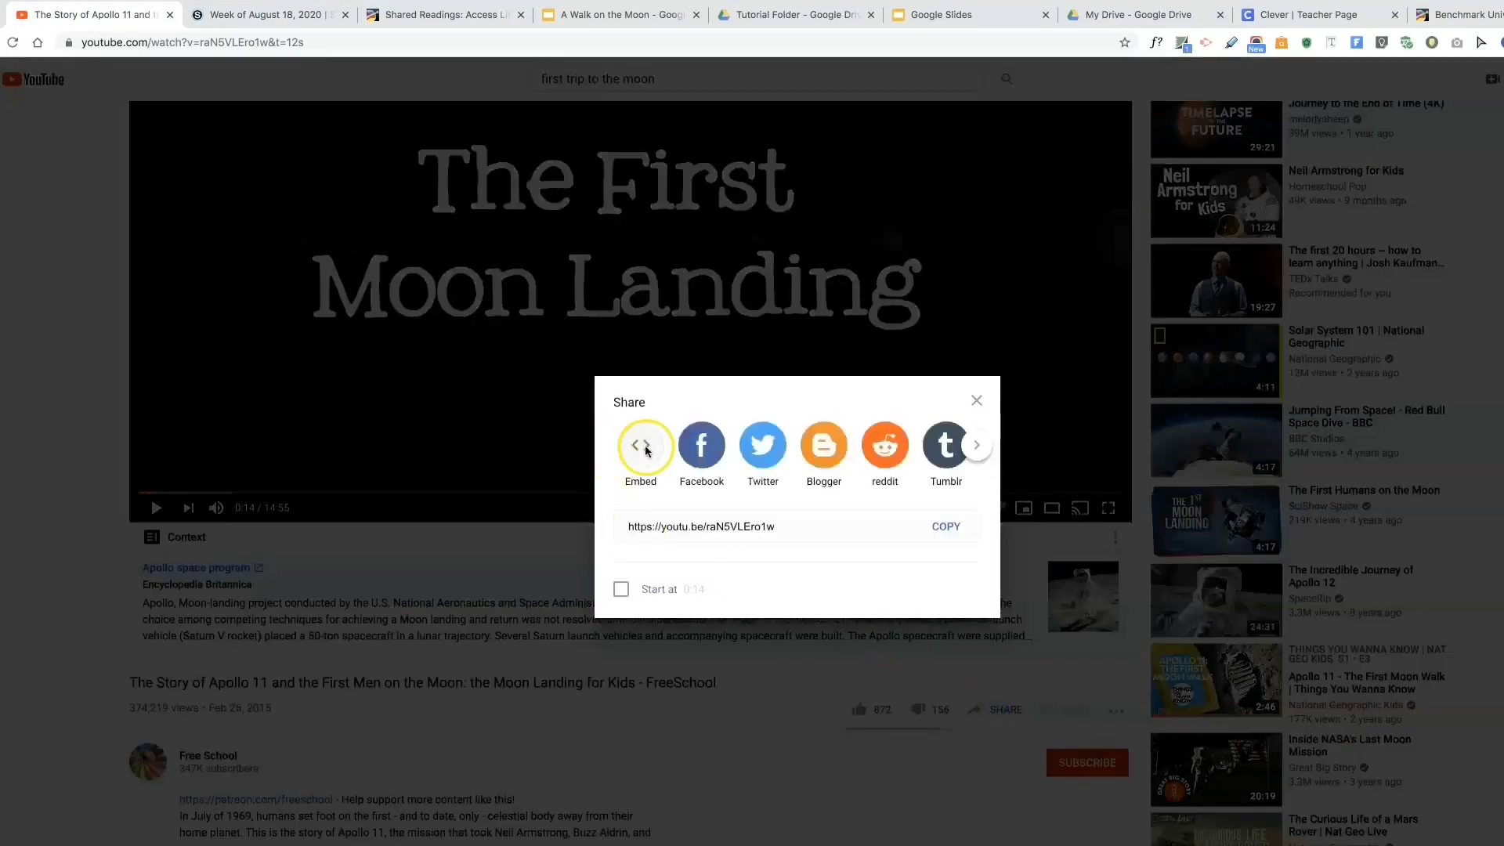
pyautogui.click(641, 444)
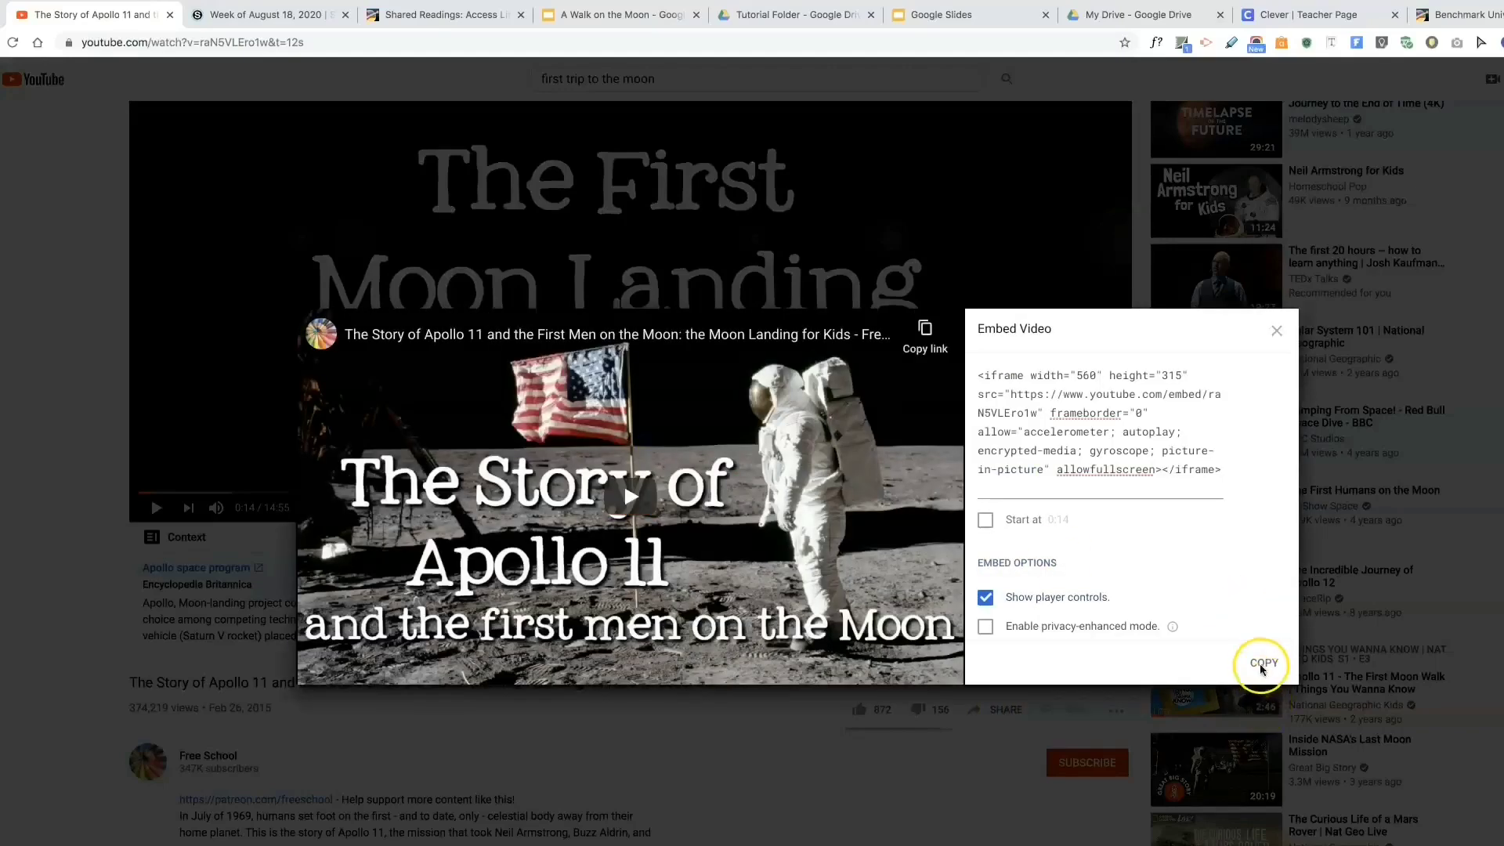
pyautogui.click(1260, 666)
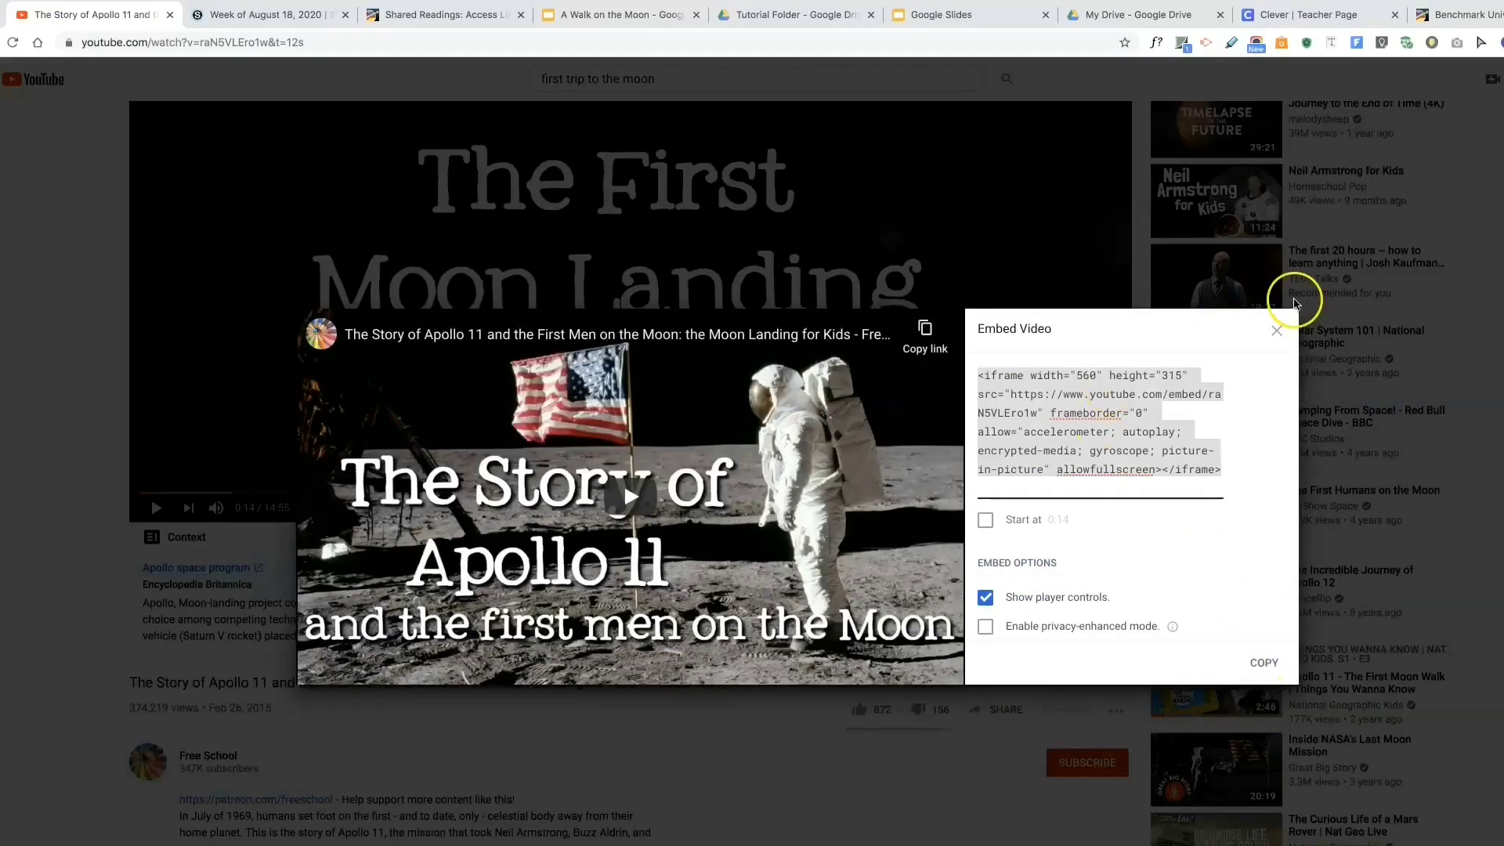
pyautogui.click(1276, 330)
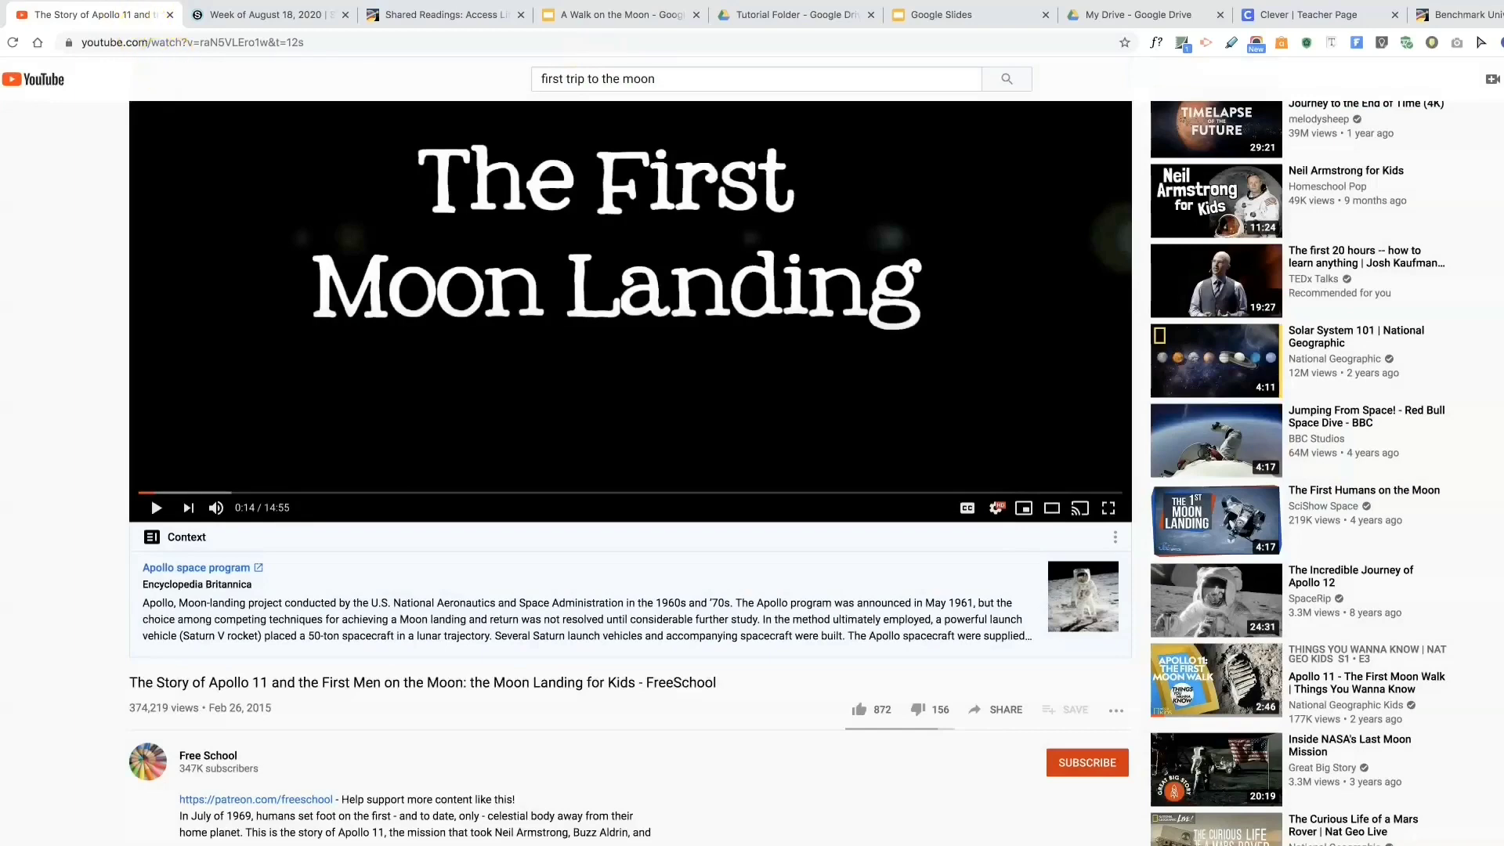
# Paste the Apollo 11 embed code into Link/Embed, insert it below direction 4, and remove the blank line
pyautogui.click(281, 15)
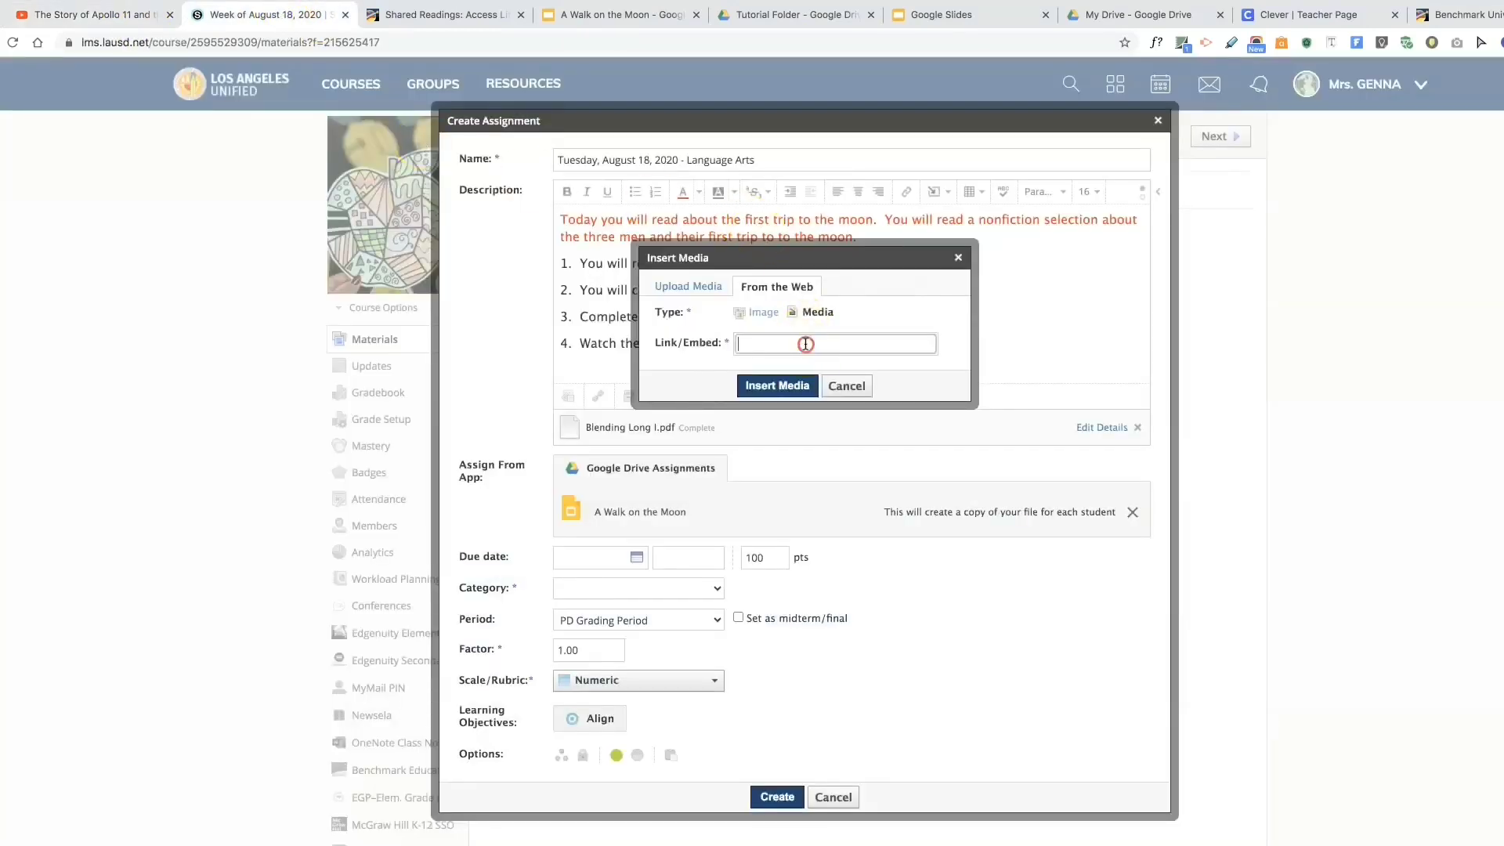
pyautogui.rightClick(805, 347)
pyautogui.click(818, 439)
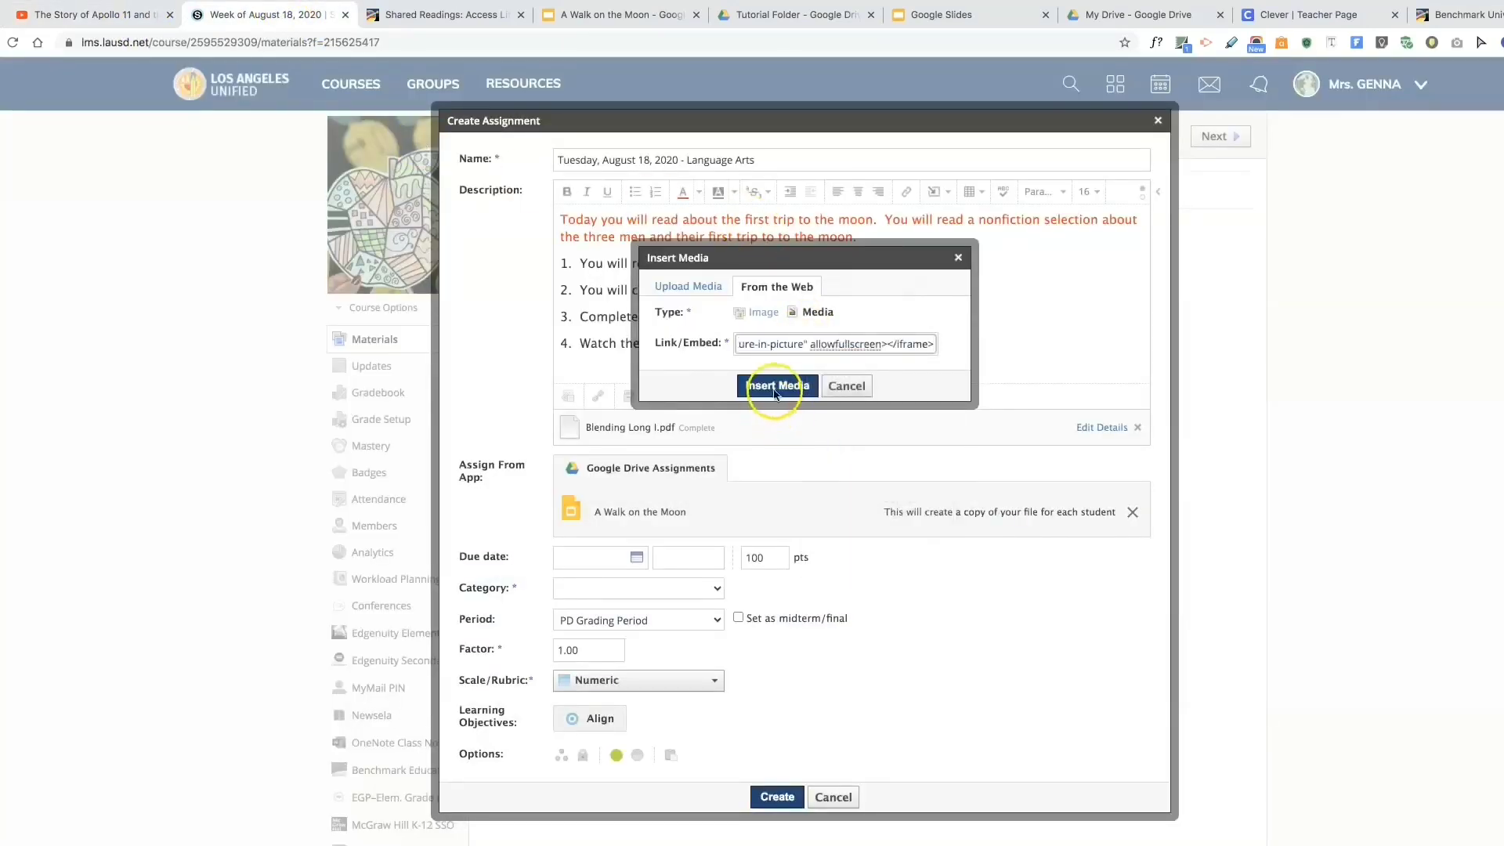
pyautogui.click(777, 387)
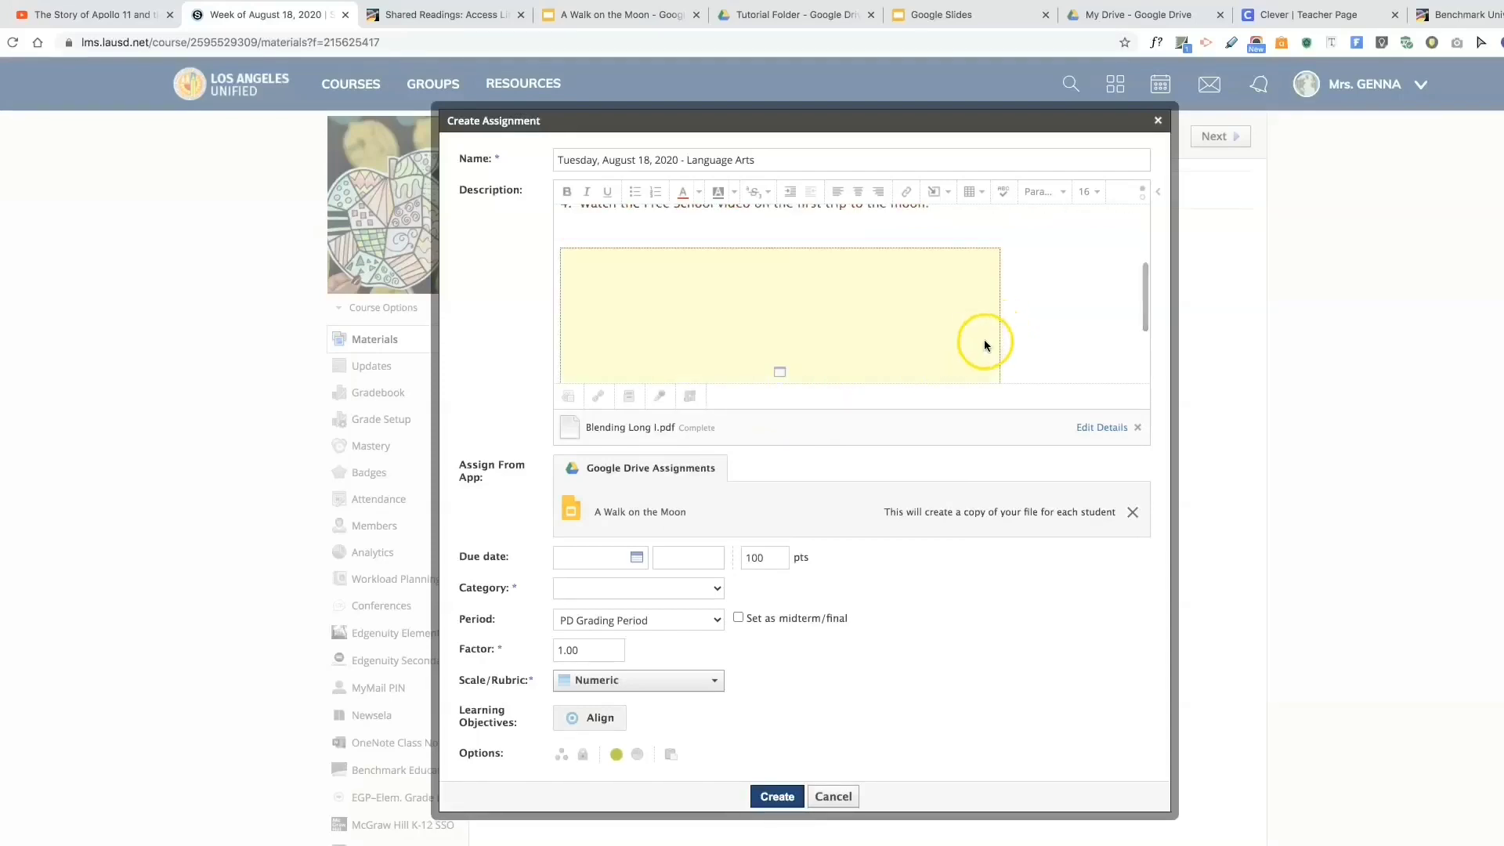
pyautogui.press('BackSpace')
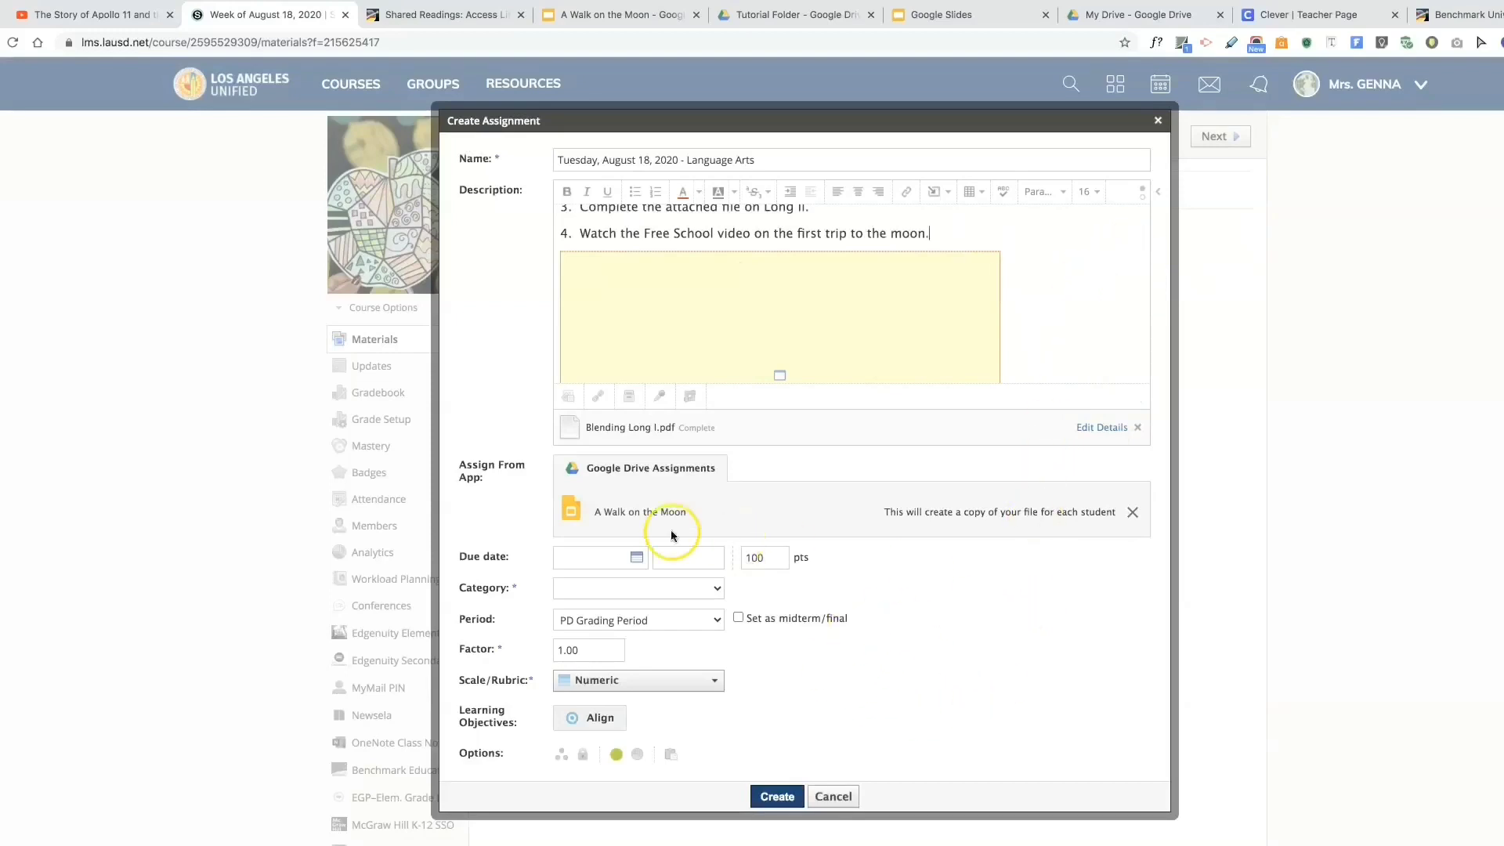
# Set the assignment's due date to August 22, 2020
pyautogui.click(636, 557)
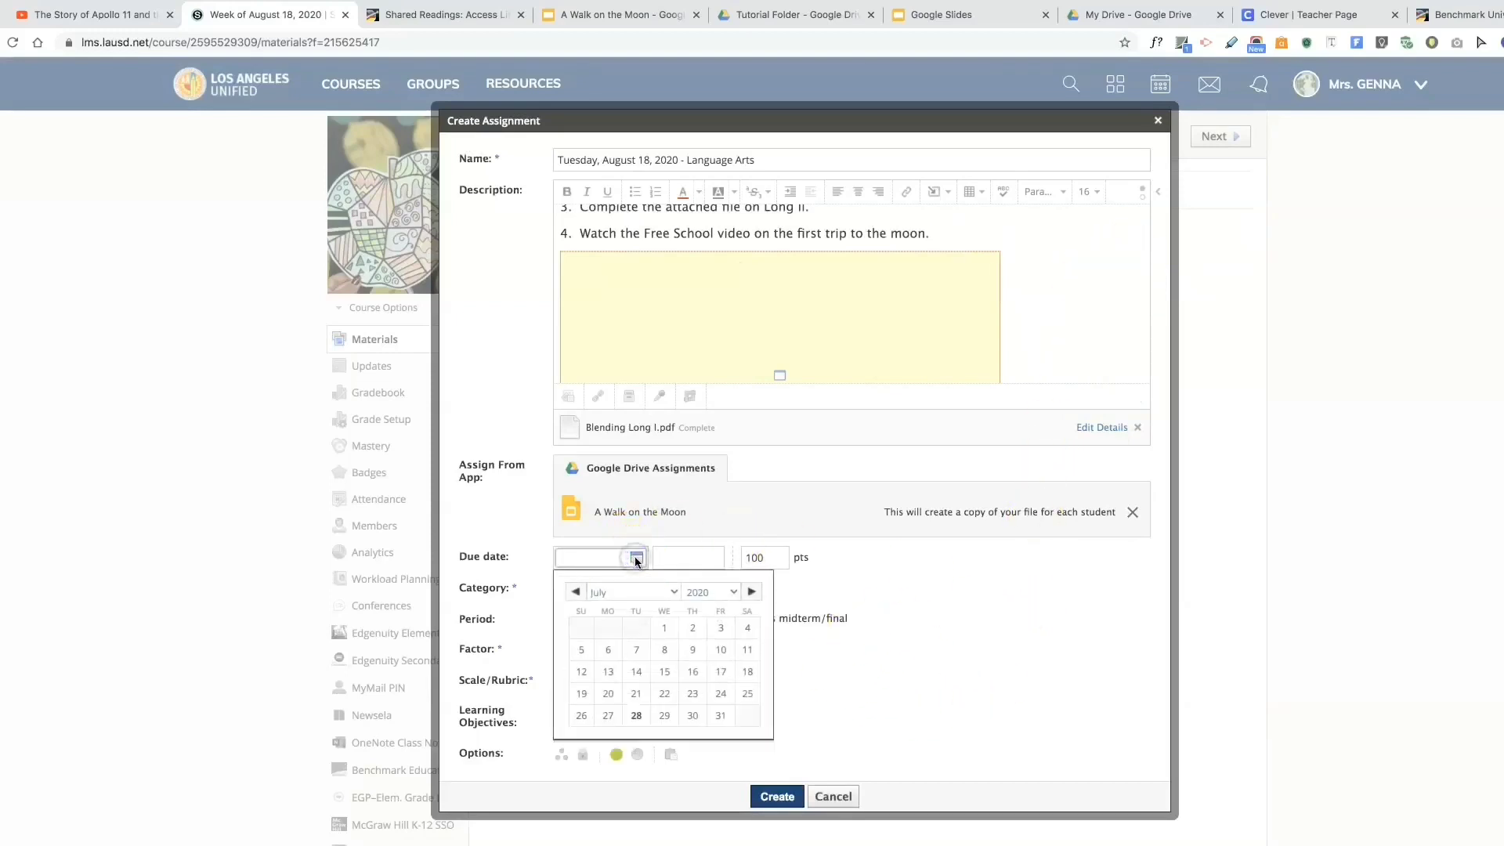
pyautogui.click(675, 593)
pyautogui.click(623, 609)
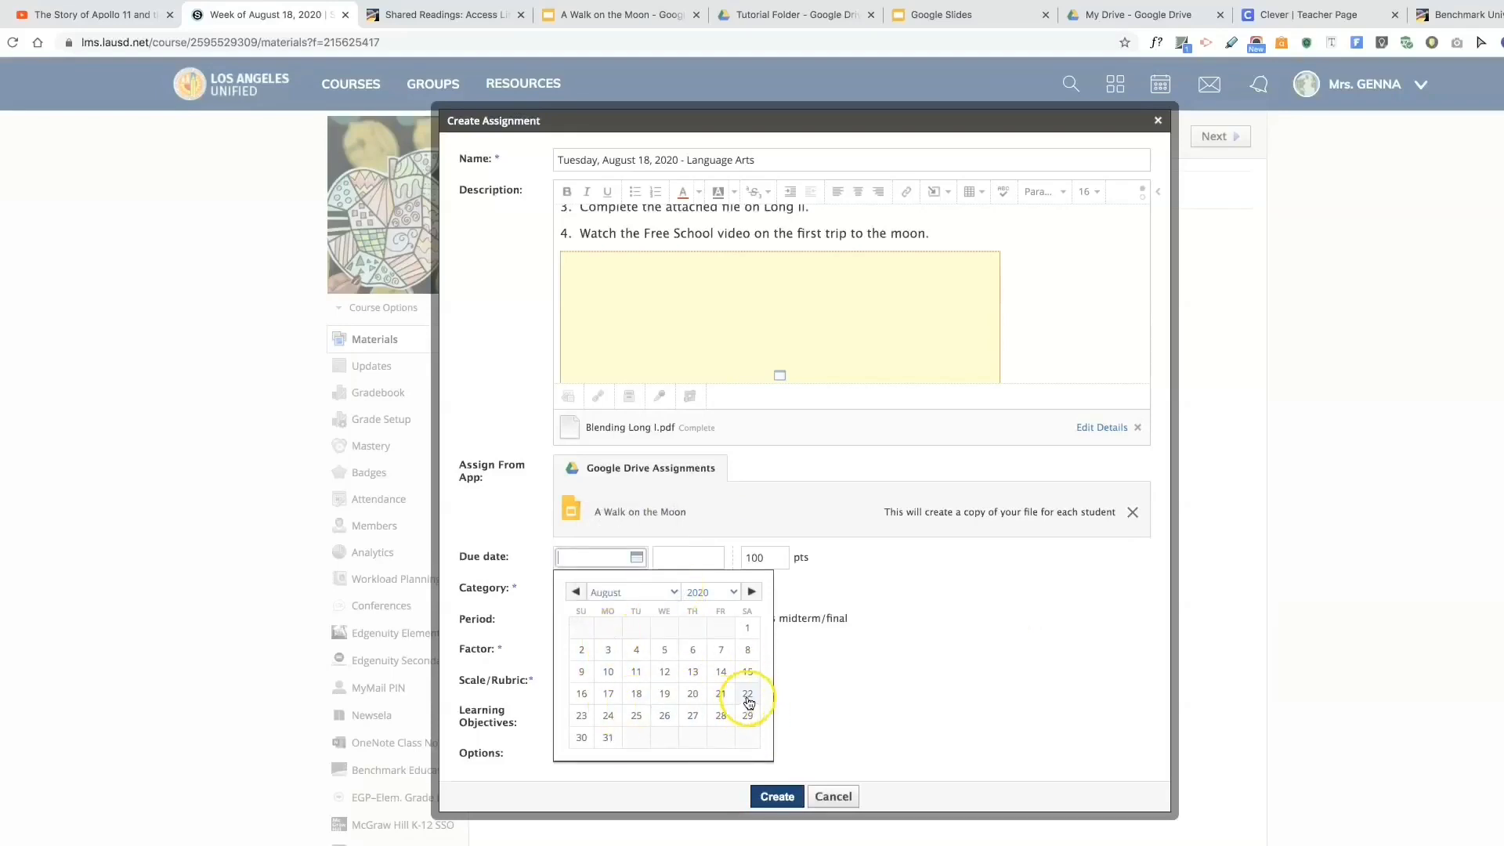
pyautogui.click(748, 695)
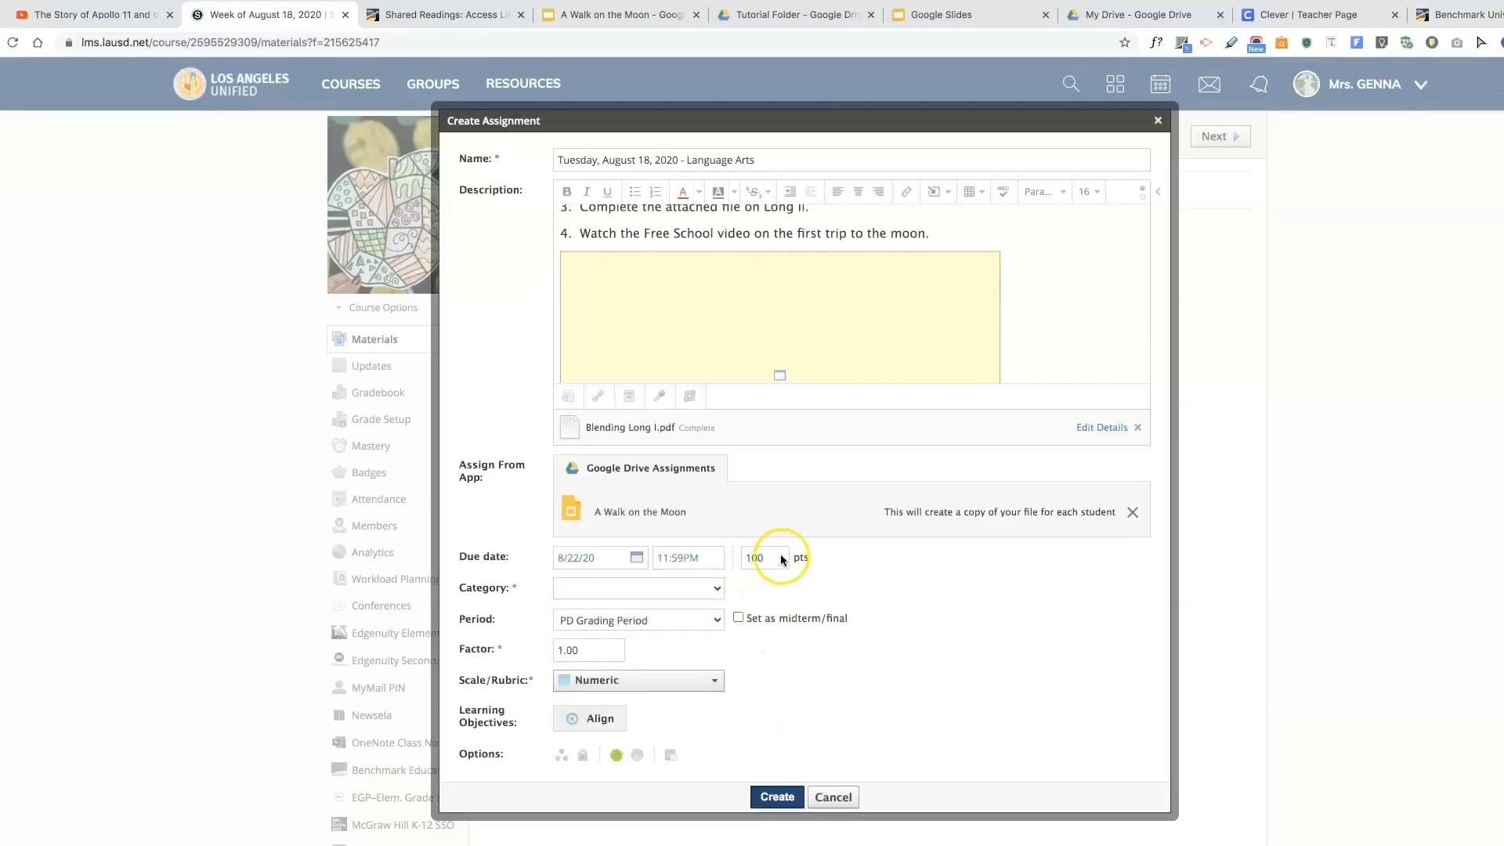
# Grade it on the Default Elementary Grade Scale under the Language Arts category
pyautogui.click(714, 681)
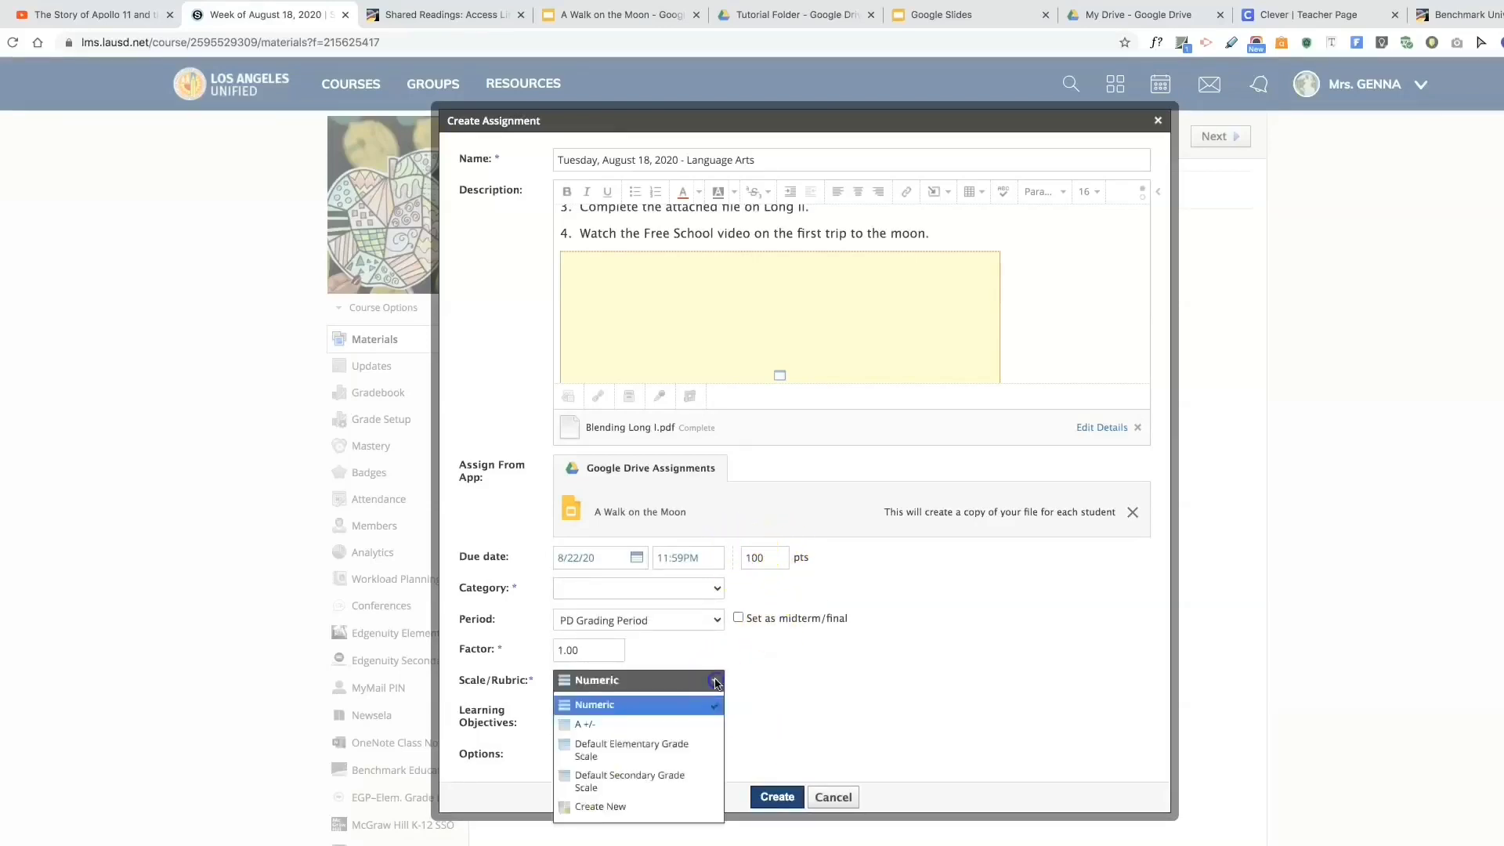
pyautogui.click(670, 750)
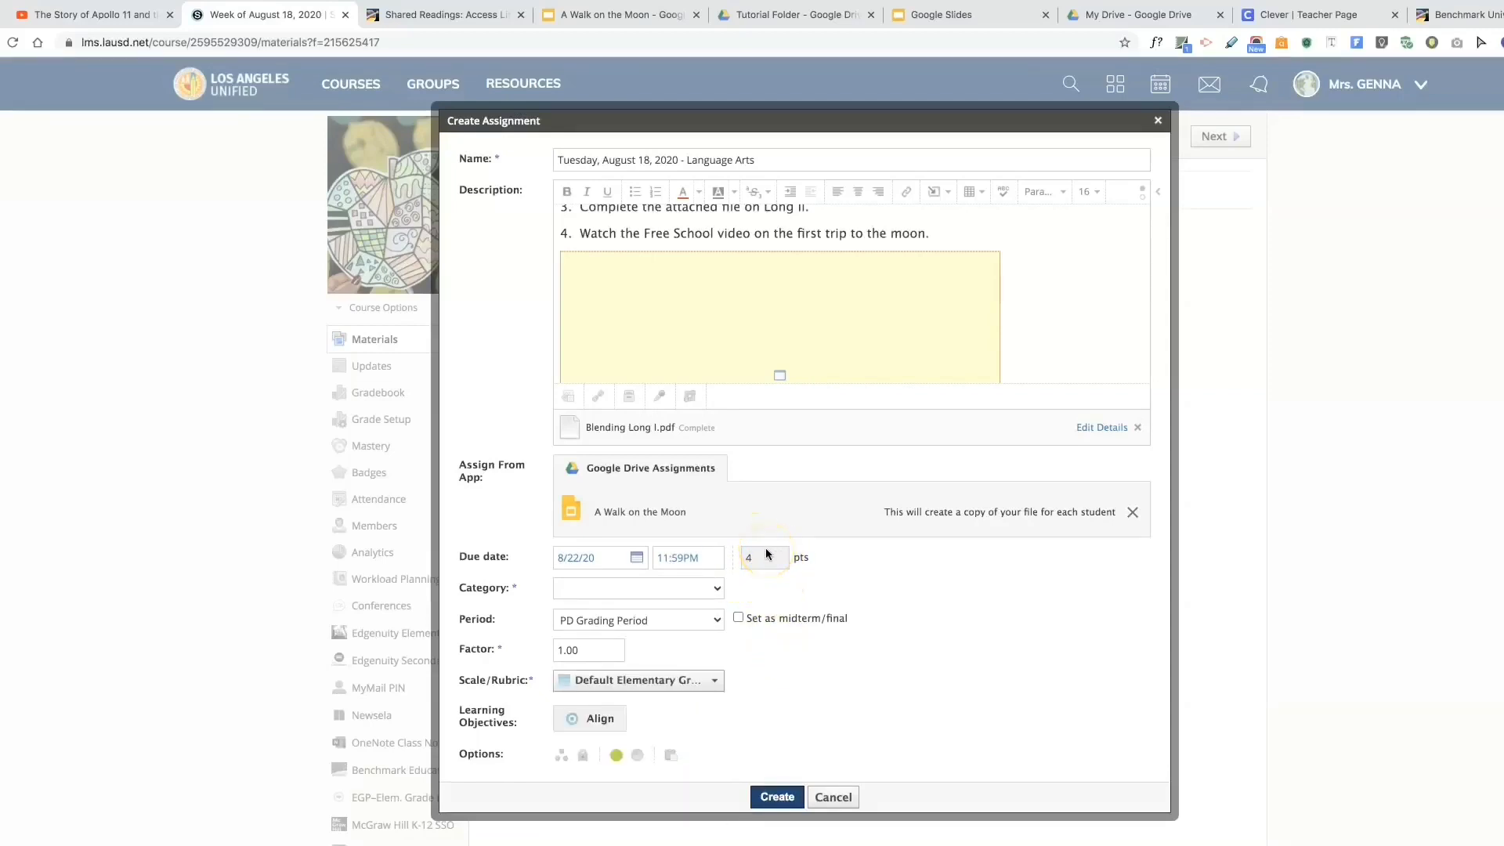
pyautogui.click(719, 588)
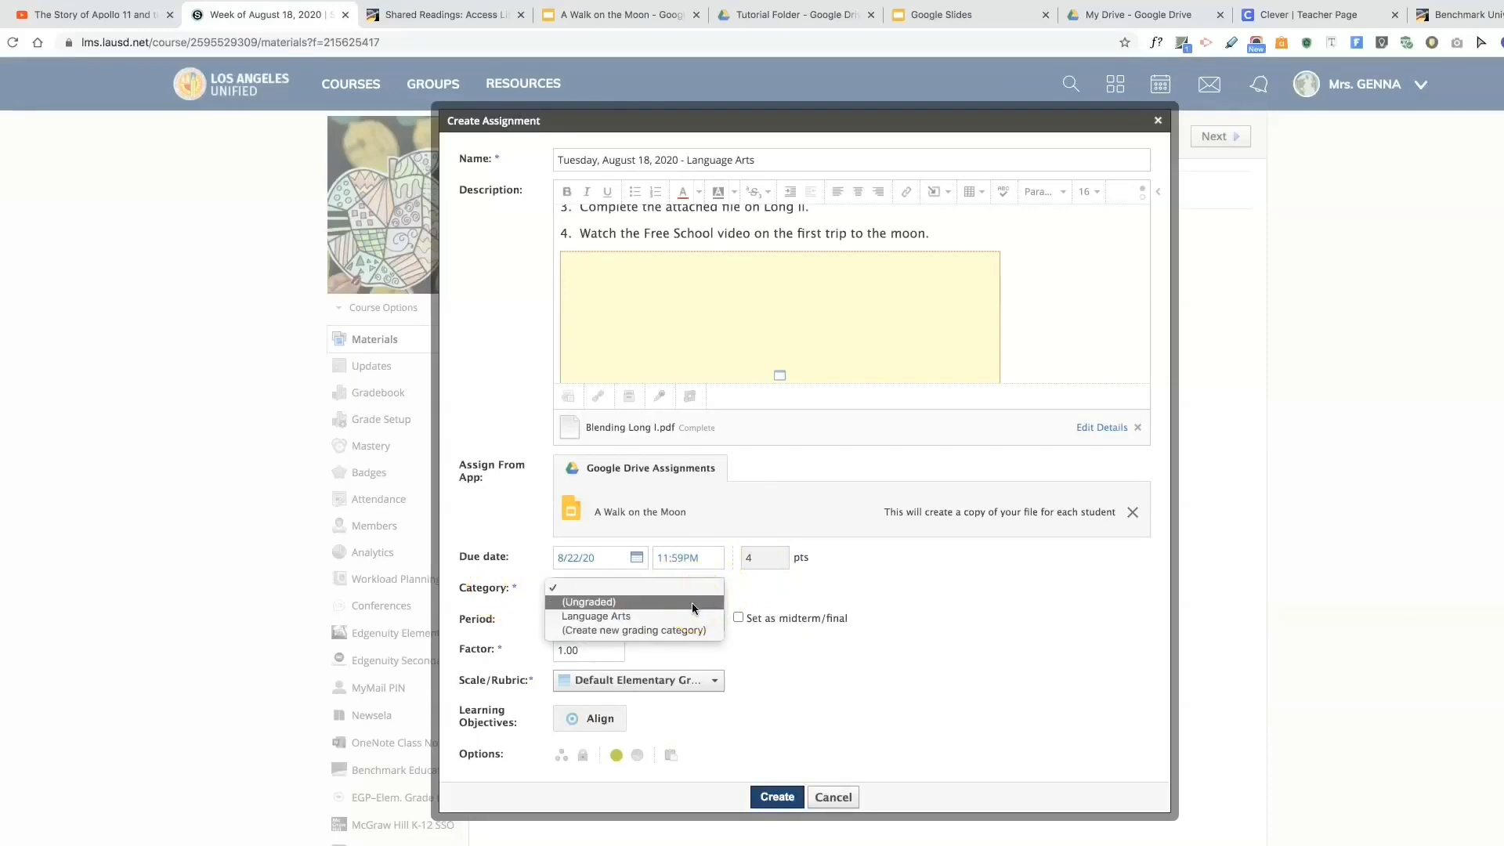
pyautogui.click(601, 616)
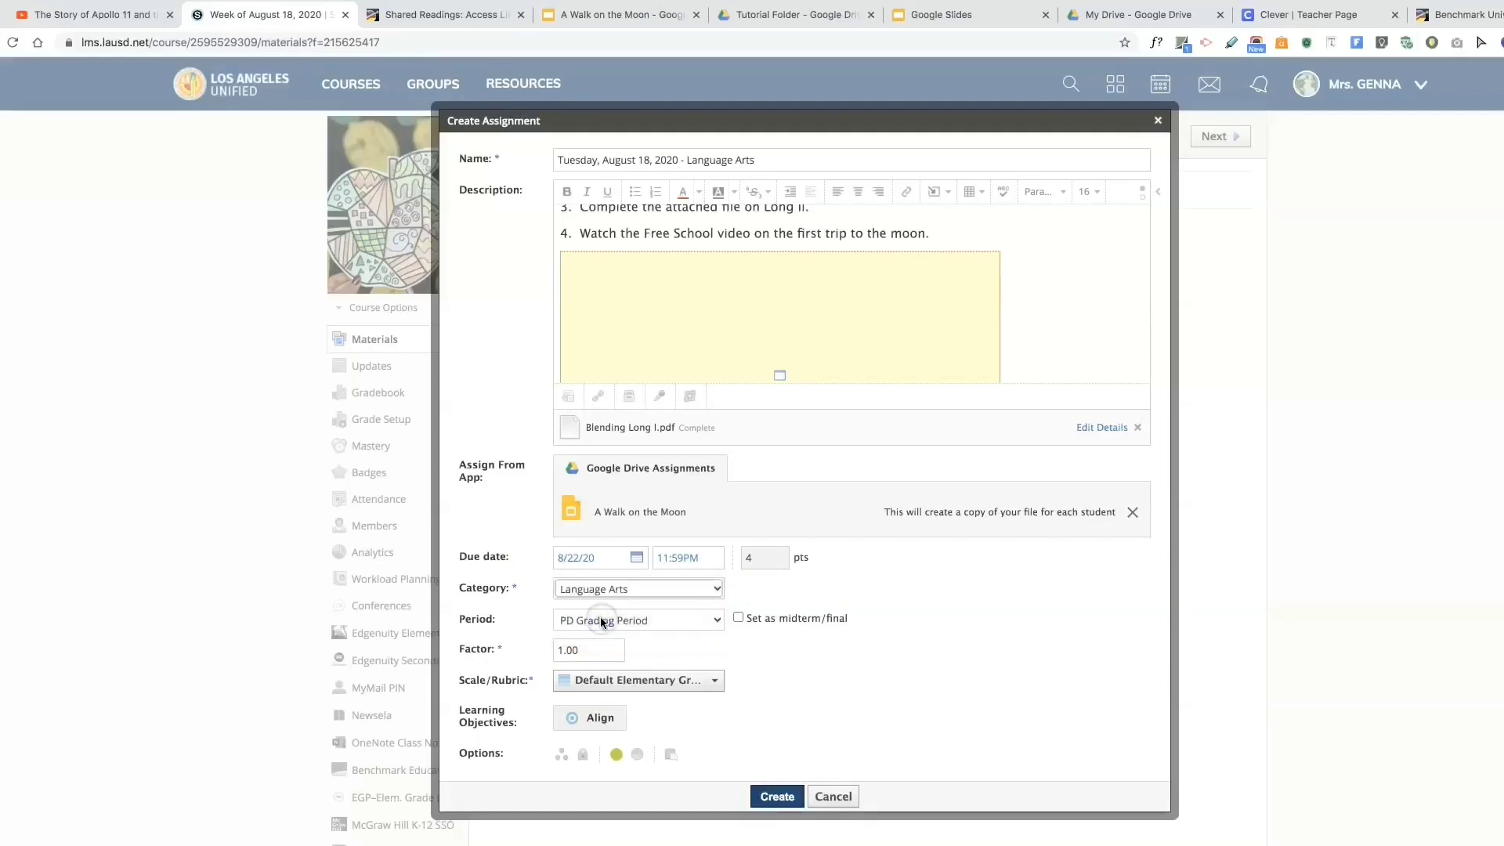
# Align the ELA objectives Foundational Reading Skills, Making Meaning from Text, and Language Conventions from LAUSD ES CCS Report Card Domains
pyautogui.click(602, 719)
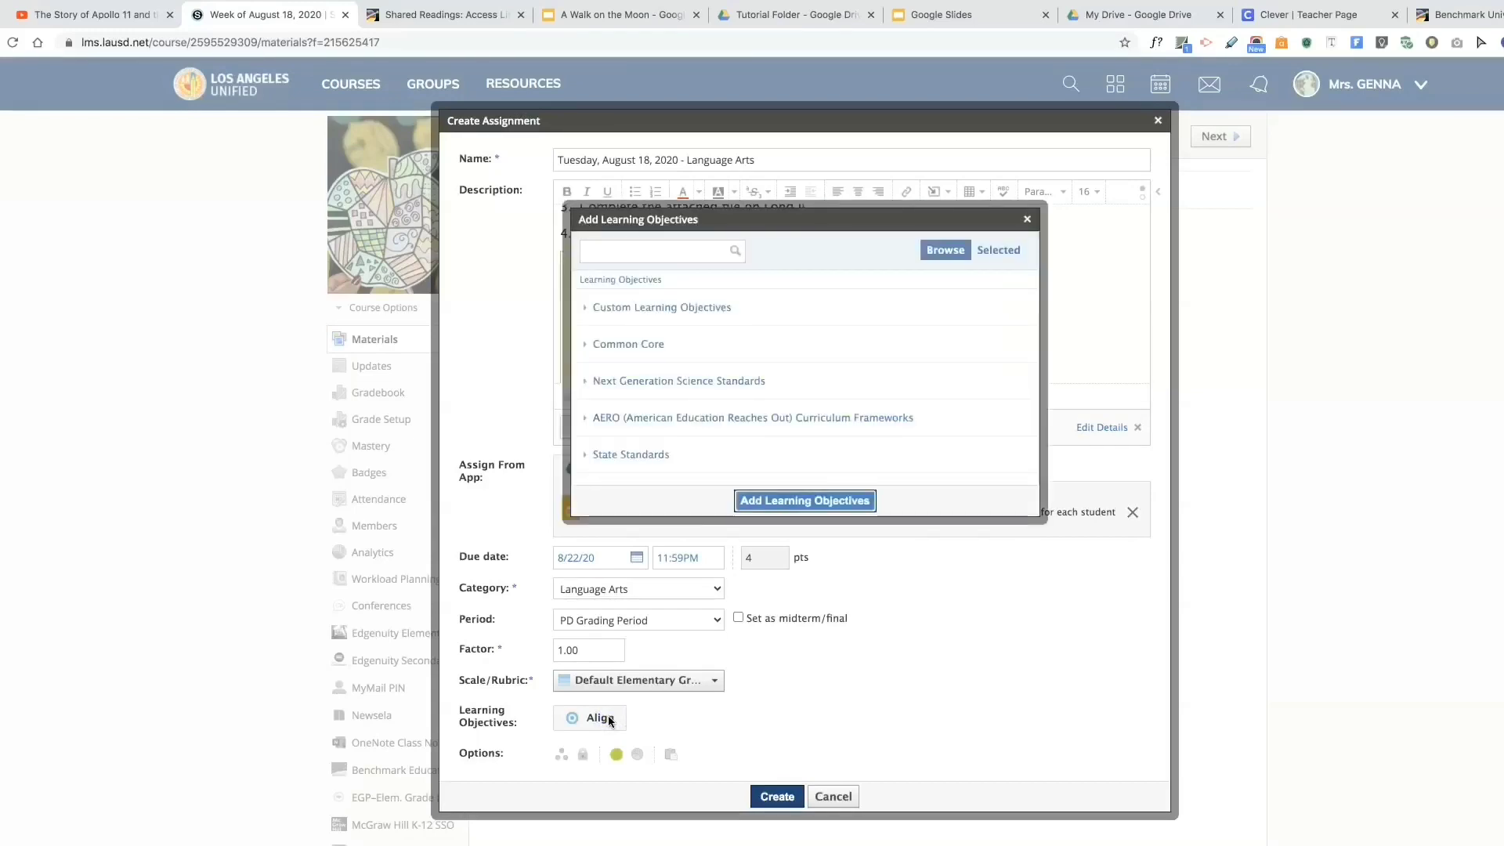
pyautogui.click(715, 309)
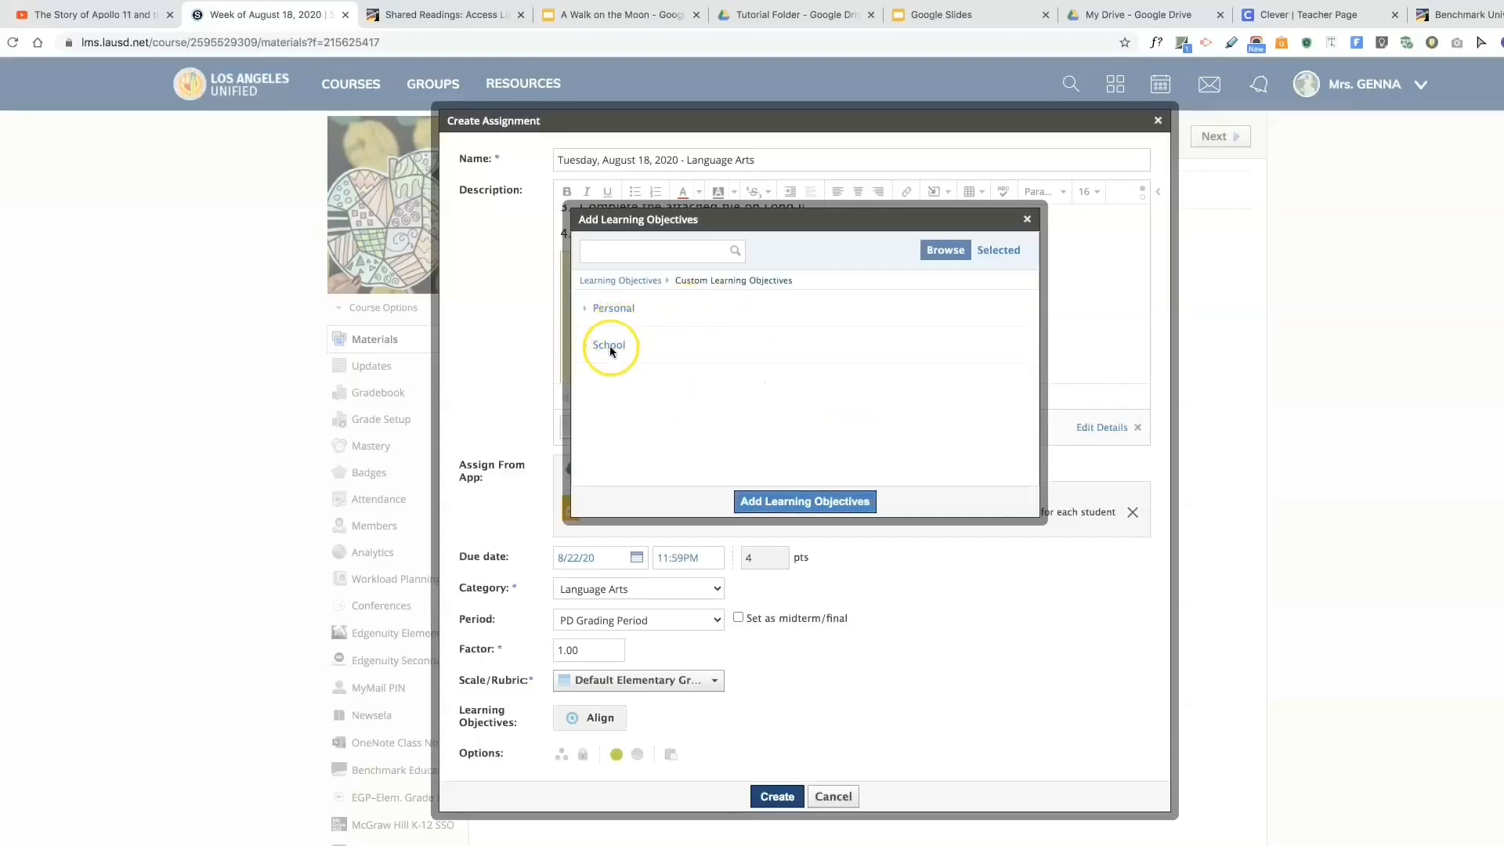
pyautogui.click(610, 345)
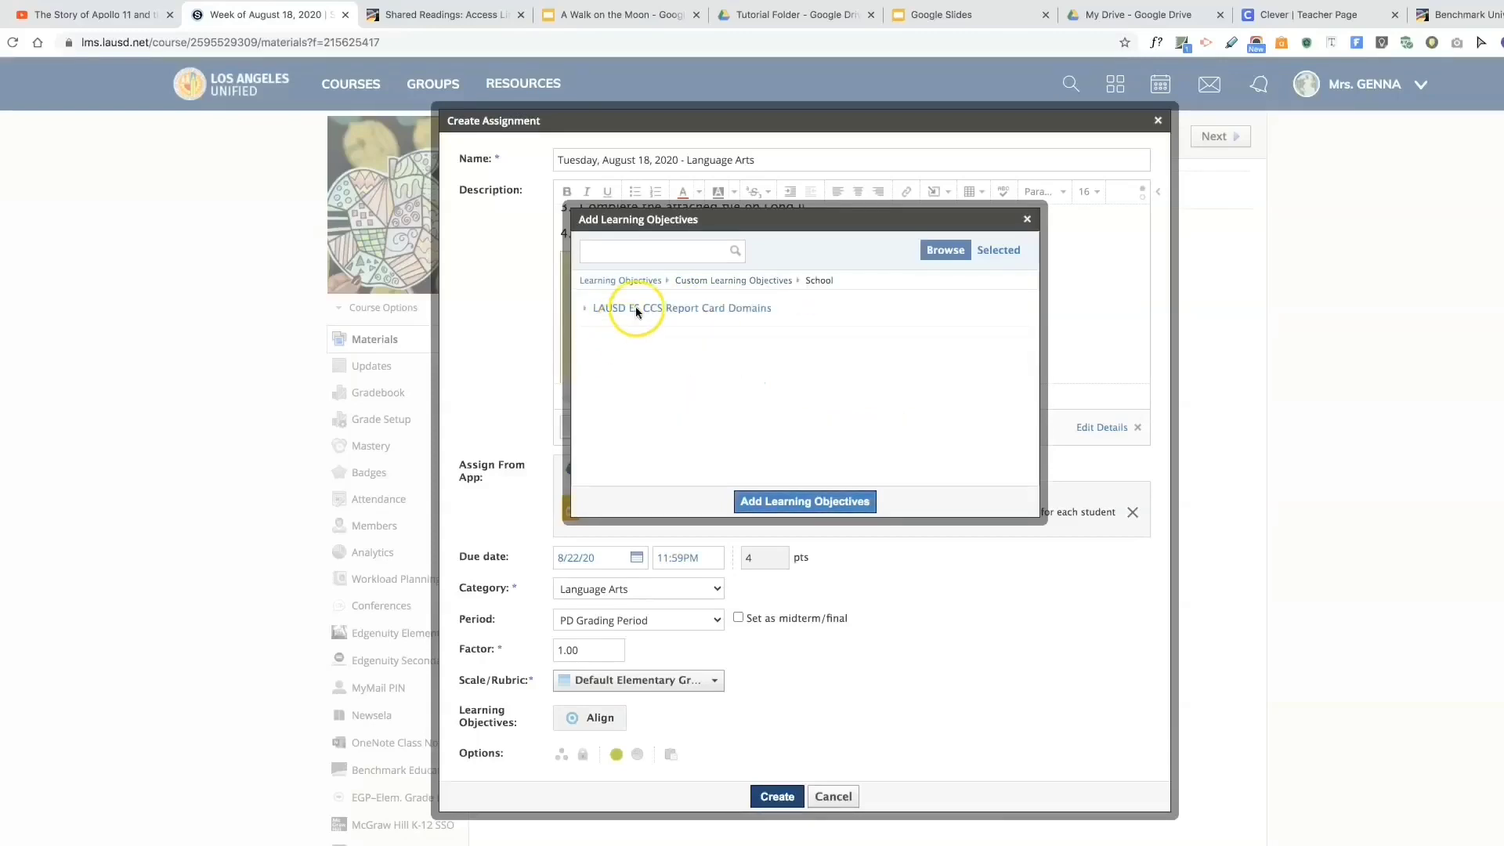
pyautogui.click(637, 308)
pyautogui.click(646, 310)
pyautogui.click(668, 339)
pyautogui.click(666, 392)
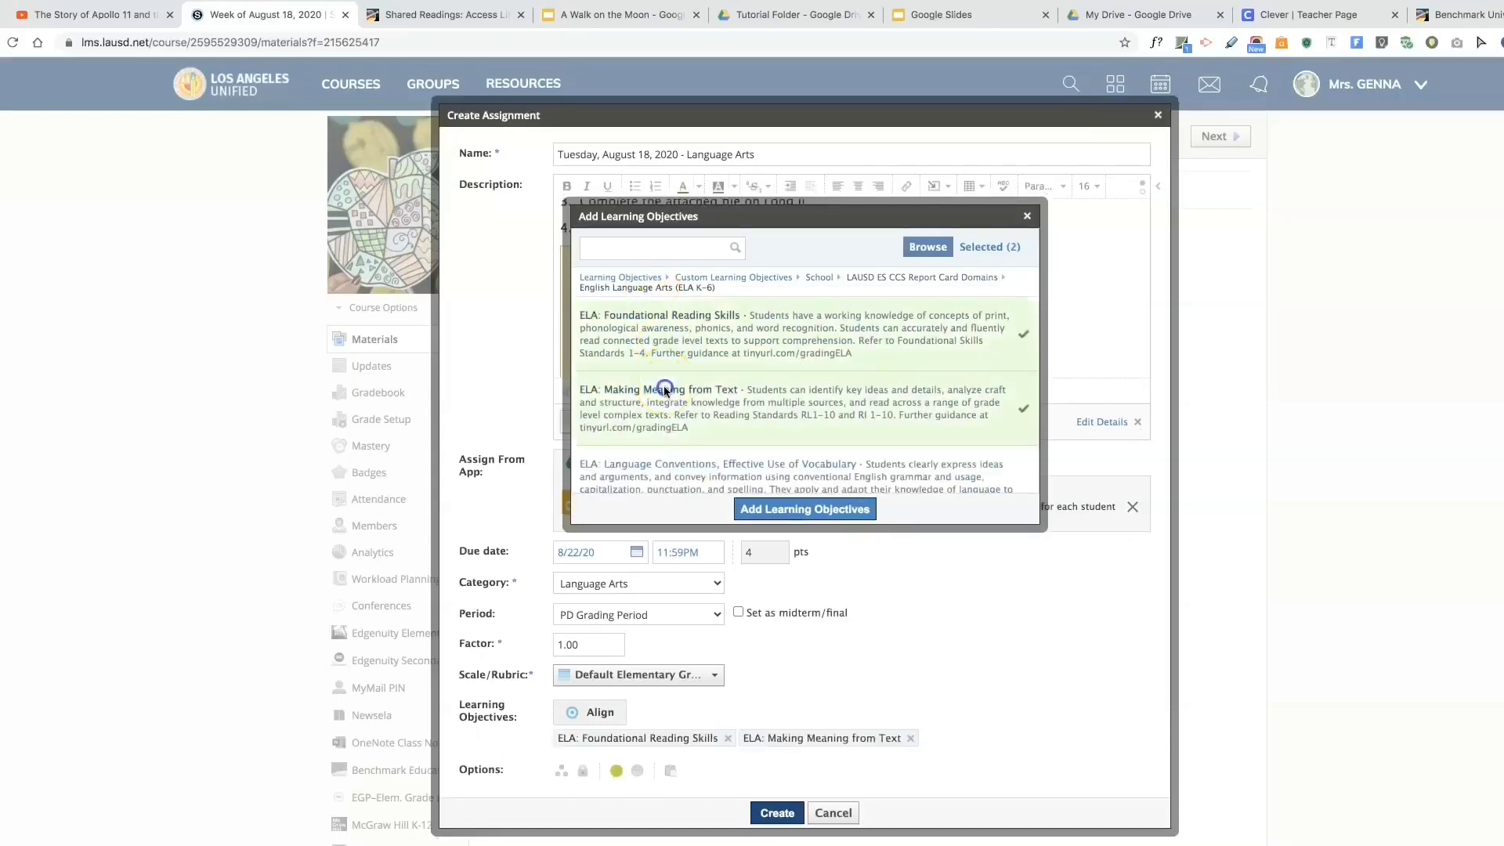
pyautogui.click(672, 470)
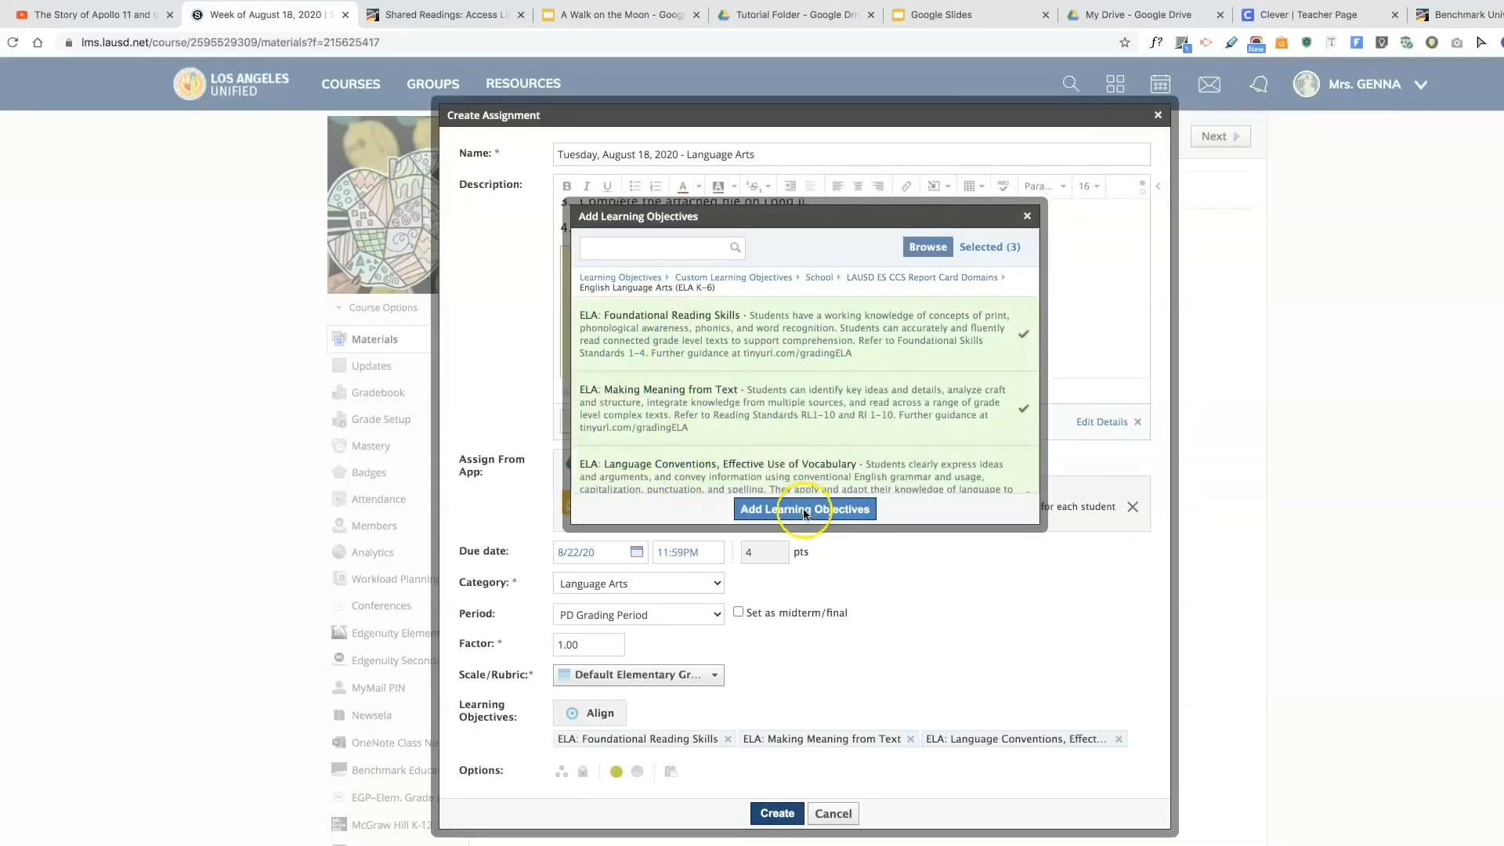
pyautogui.click(804, 511)
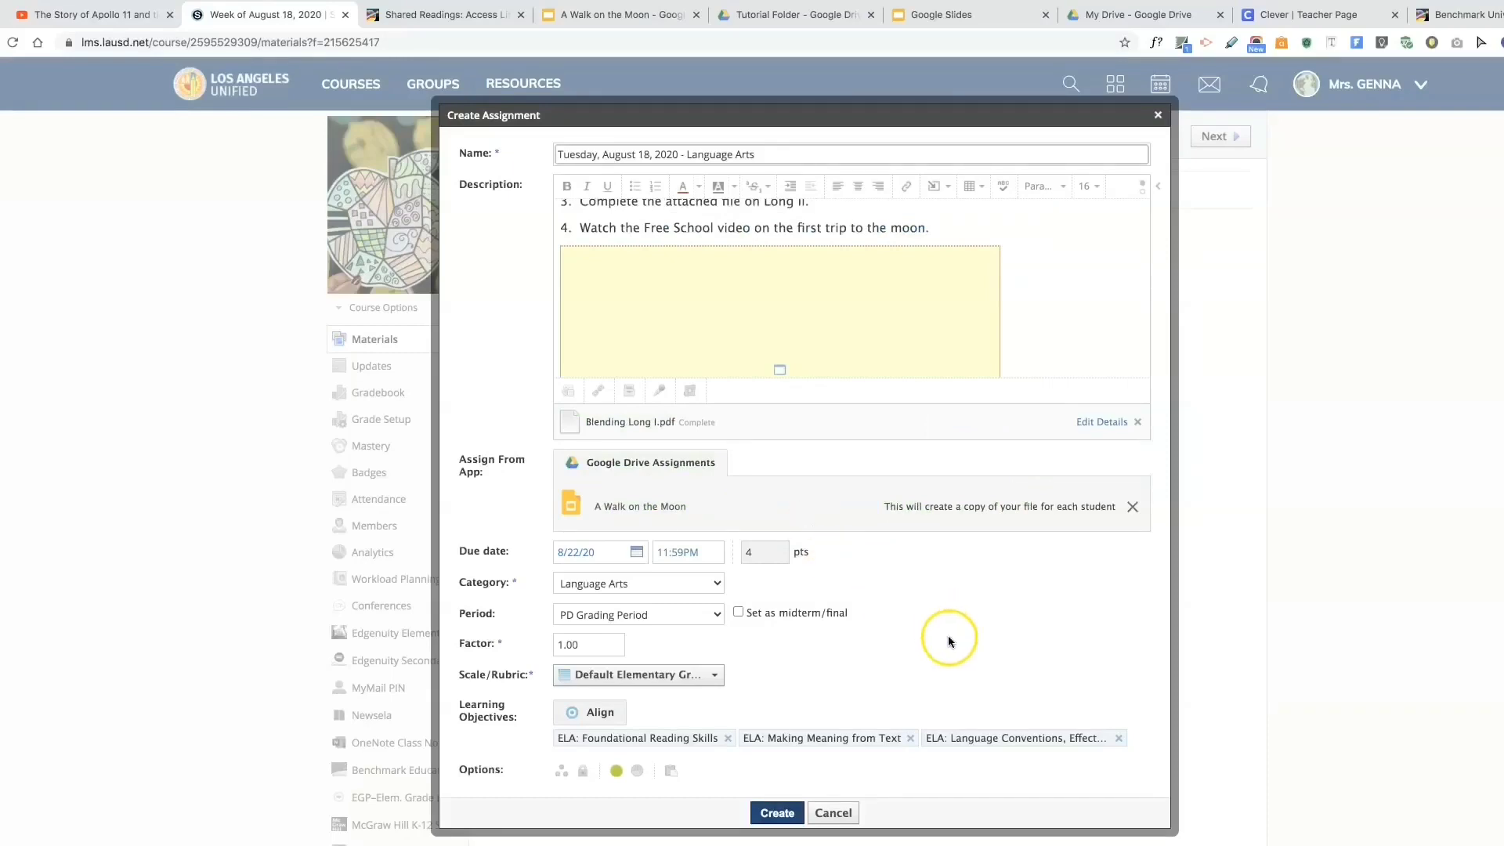
pyautogui.scroll(-1, 851, 686)
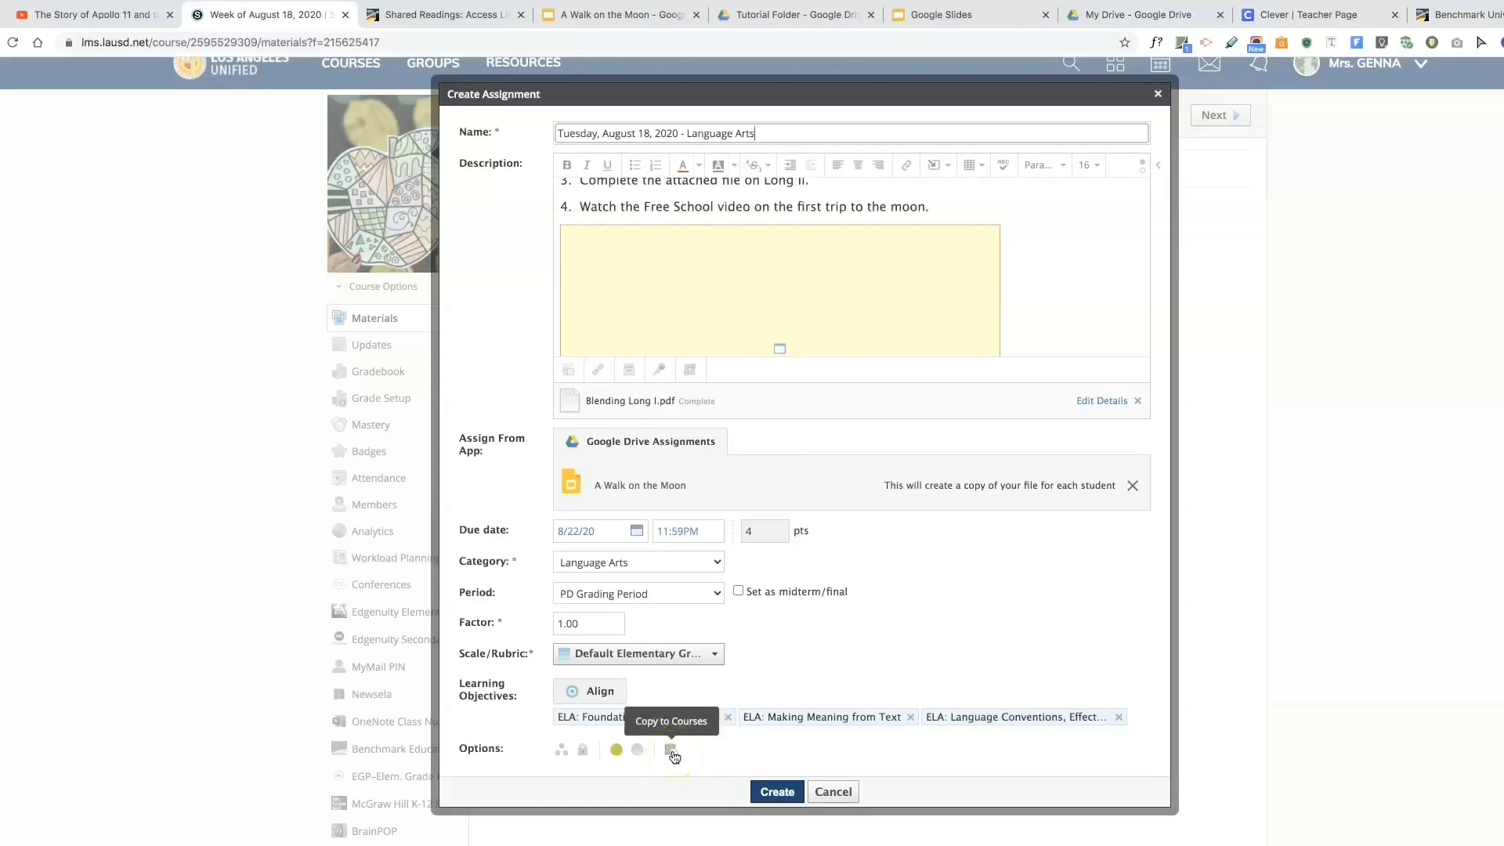
# Create the assignment, then open it from the Week of August 18, 2020 folder
pyautogui.click(784, 792)
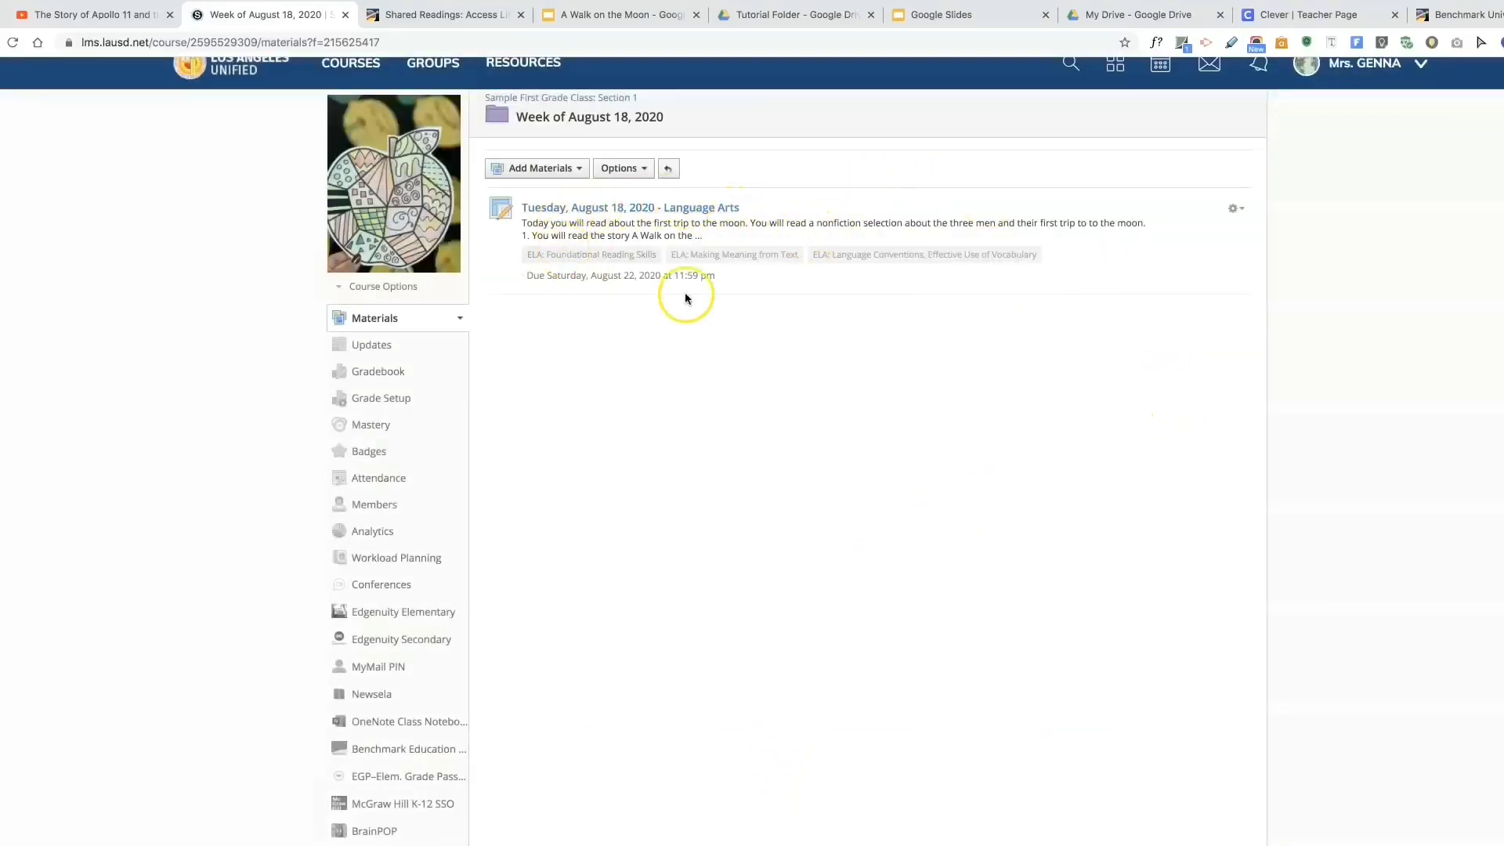
pyautogui.click(575, 99)
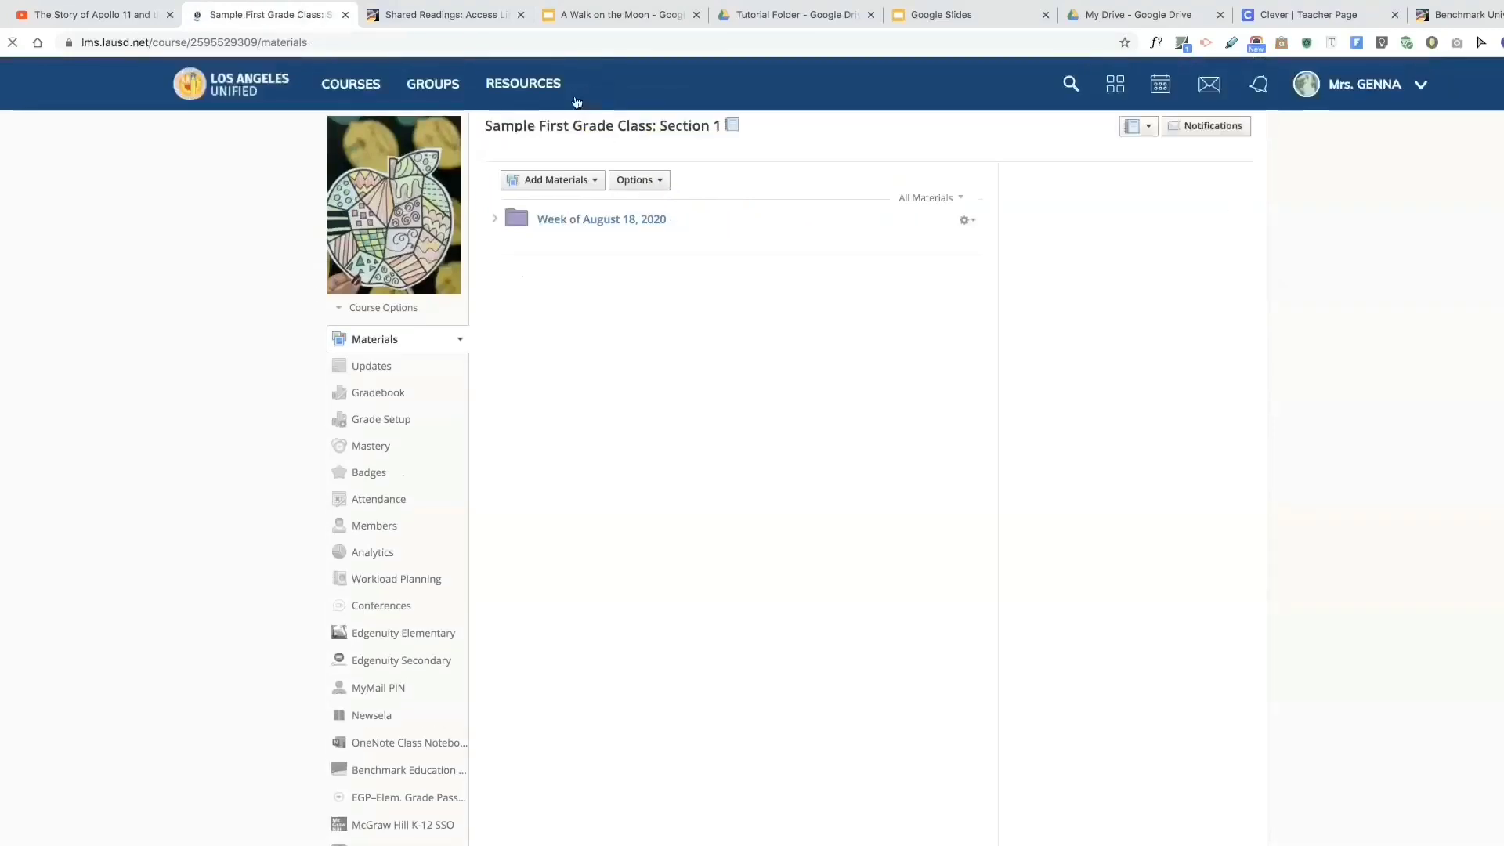
pyautogui.click(577, 221)
pyautogui.click(663, 230)
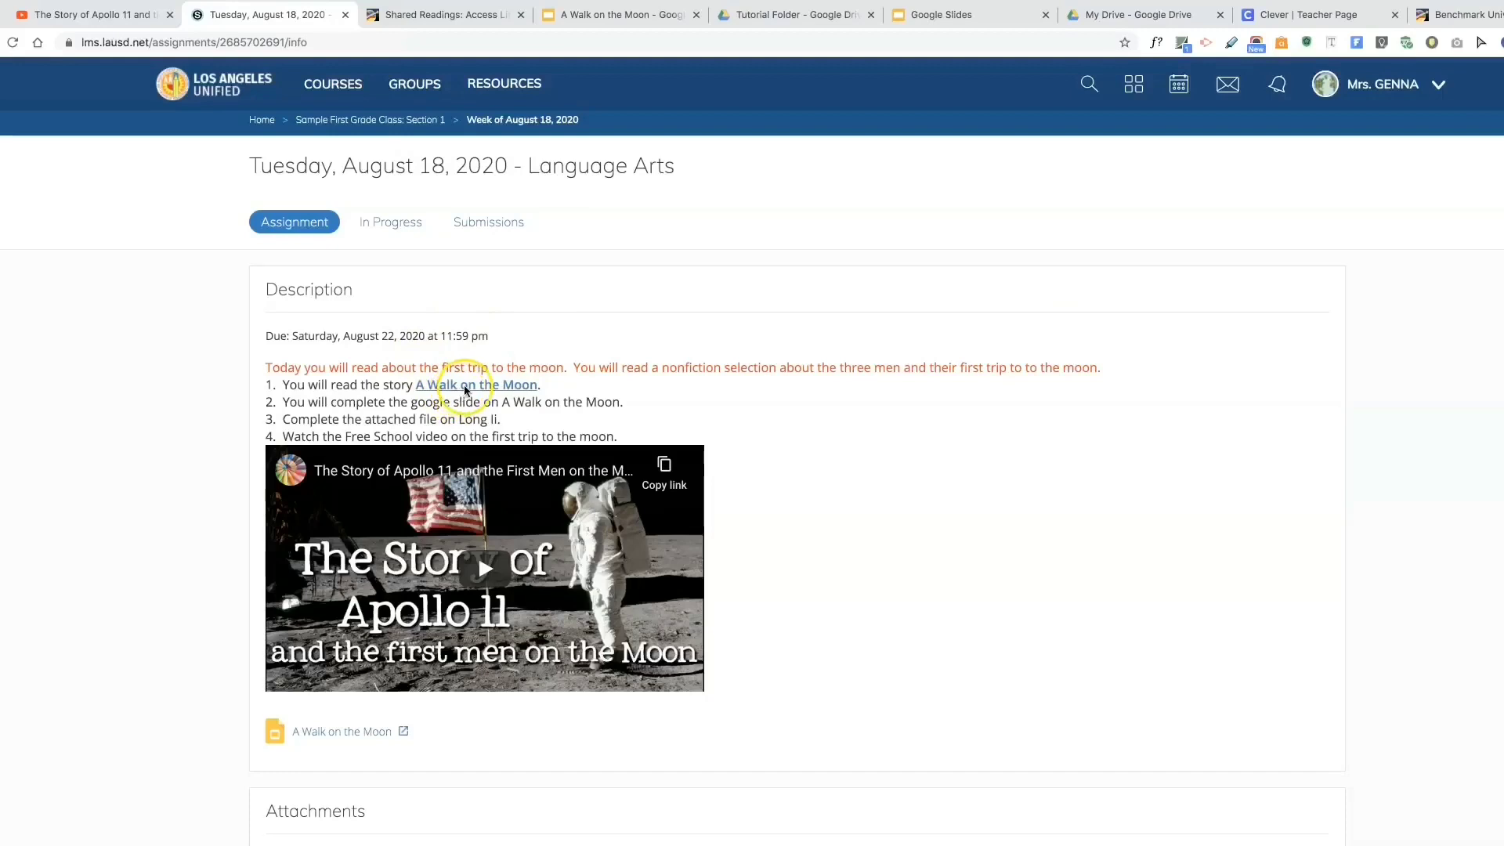
# Test the A Walk on the Moon story link, the embedded video and the slide deck
pyautogui.click(486, 385)
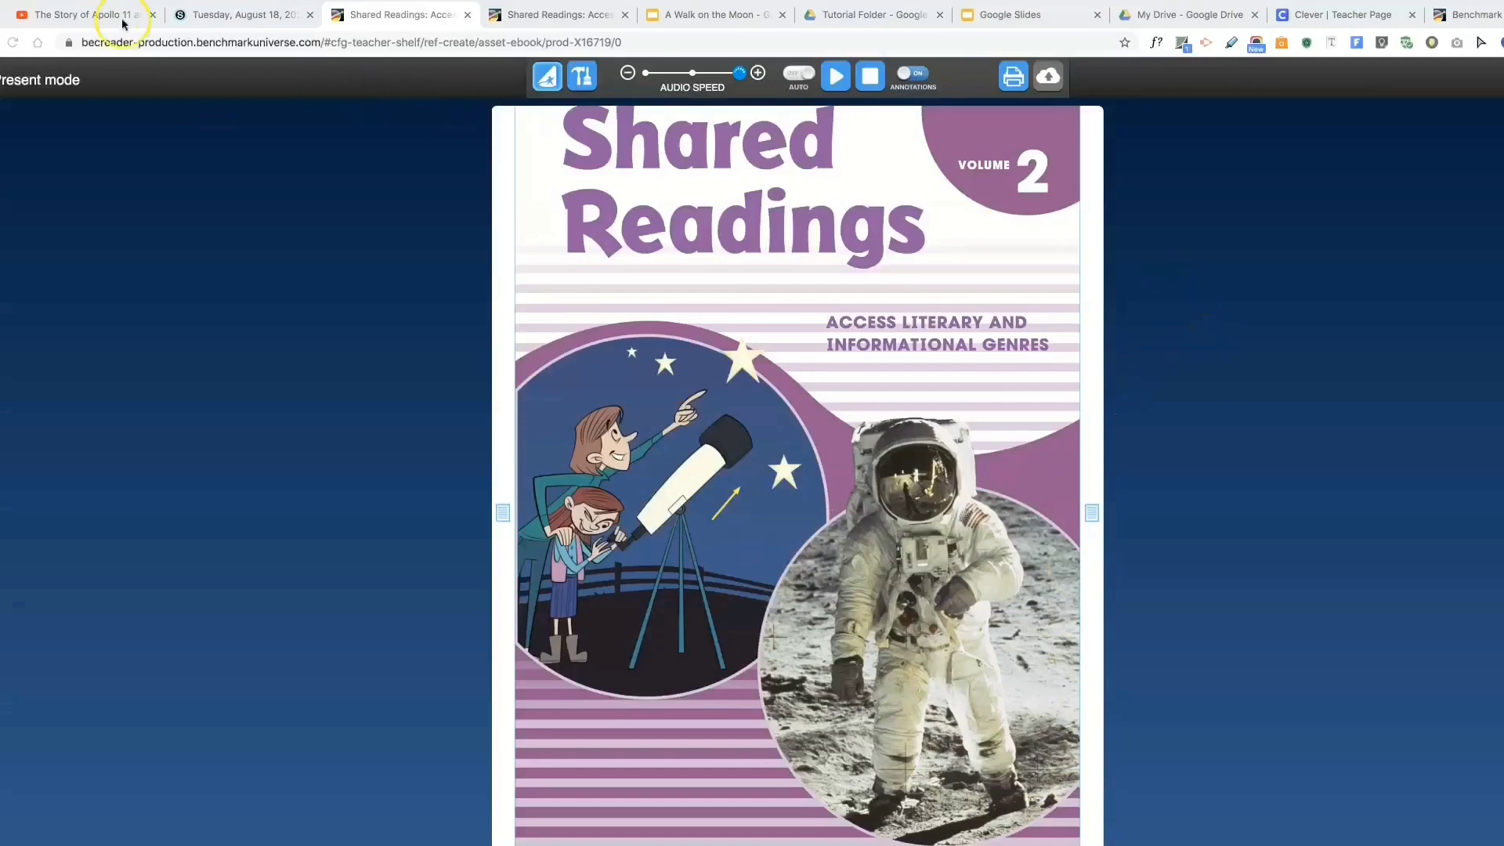
pyautogui.hotkey('ctrl', 'shift', 'Tab')
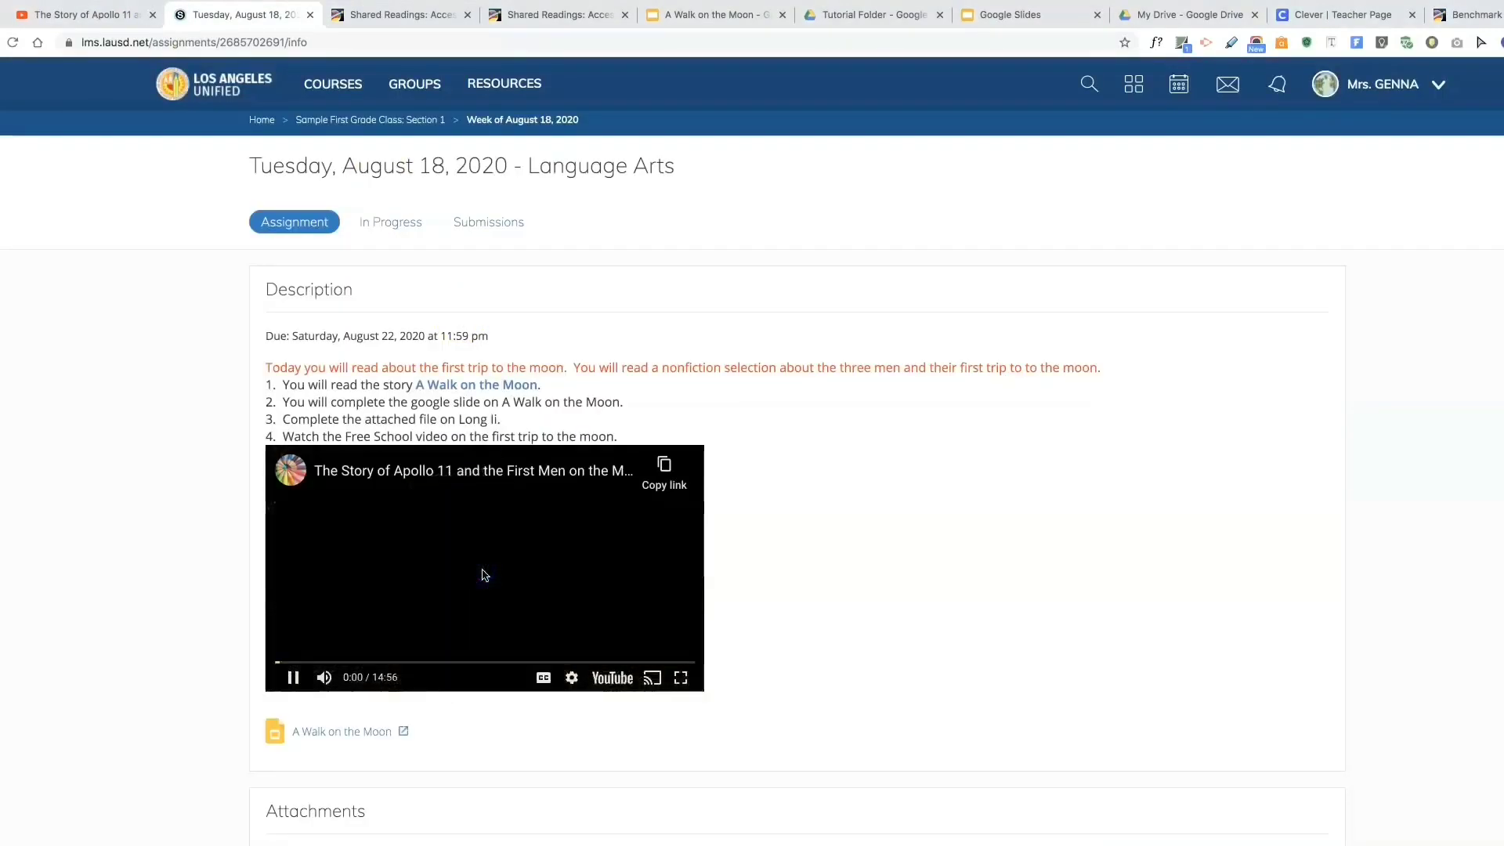
pyautogui.click(672, 544)
pyautogui.click(331, 732)
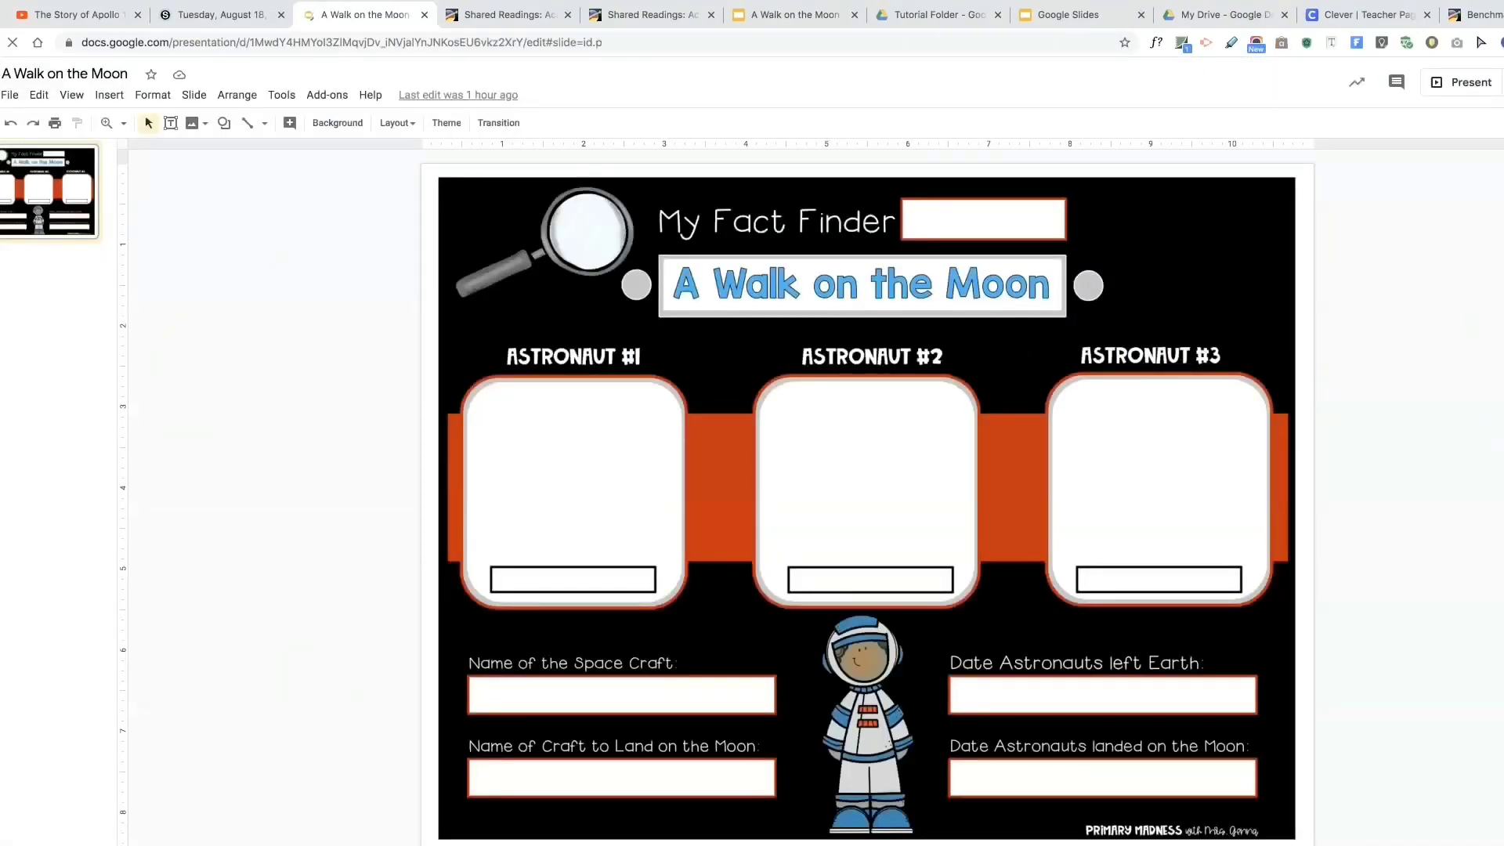
pyautogui.hotkey('ctrl', 'shift', 'Tab')
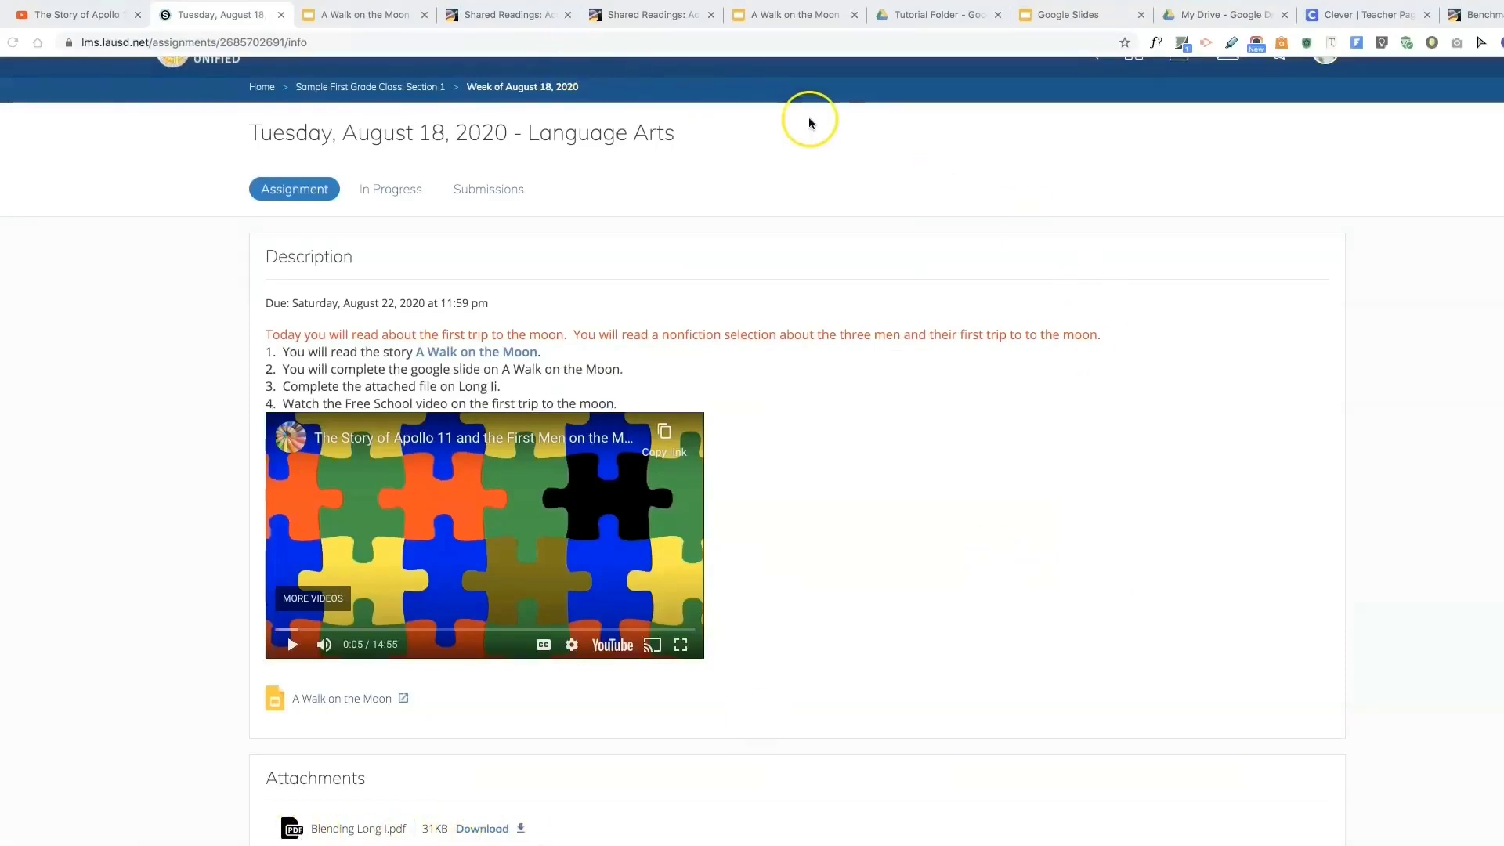
pyautogui.hotkey('alt', 'Left')
# Review the assignment's gear menu options (Edit, Unpublish, Move, Copy to Course, Delete, Save to Resources)
pyautogui.click(1244, 233)
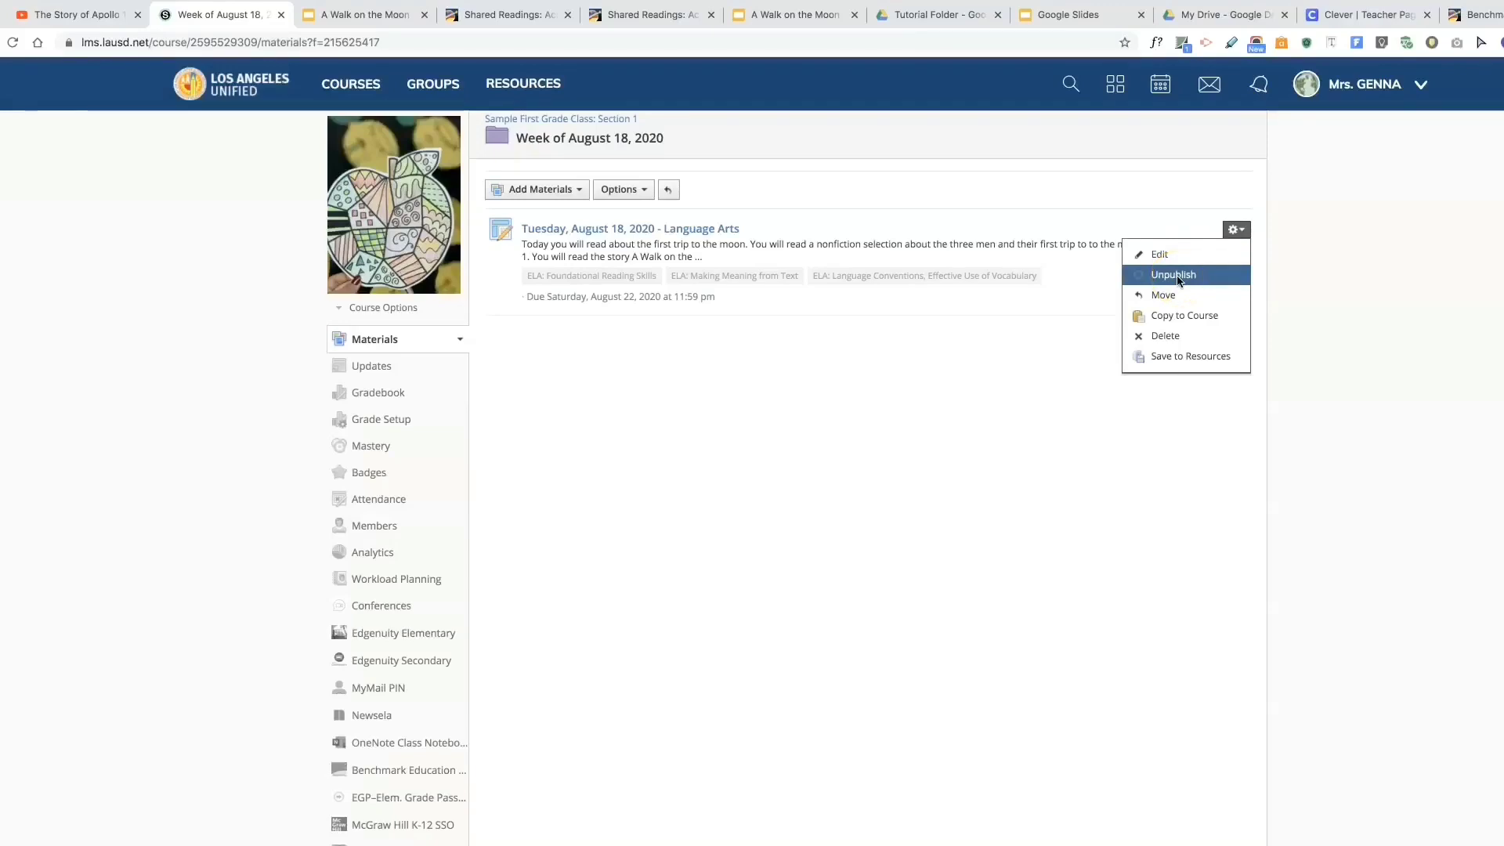
pyautogui.click(1171, 299)
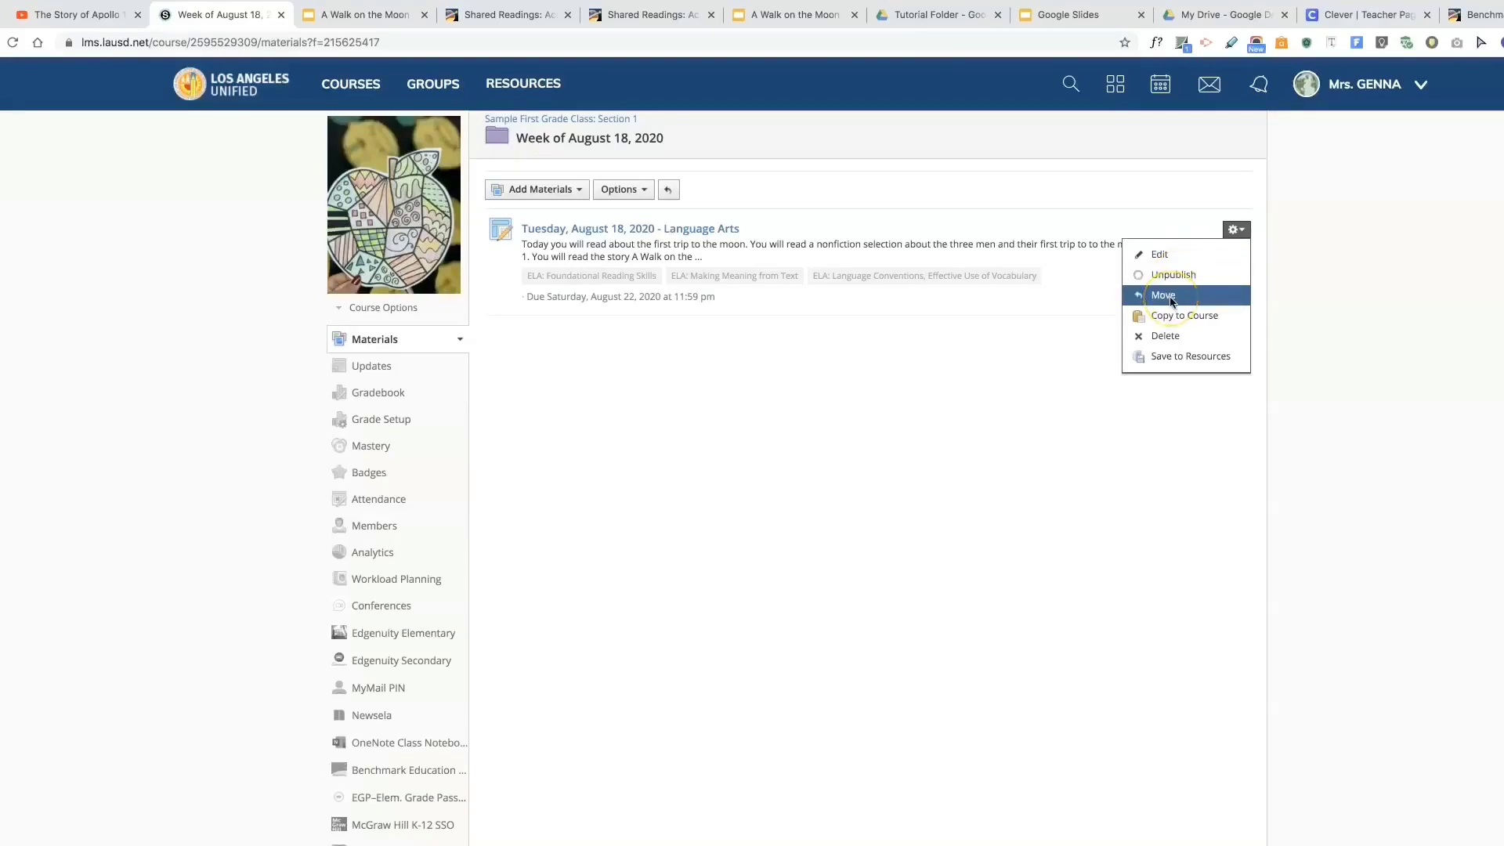
pyautogui.click(1173, 312)
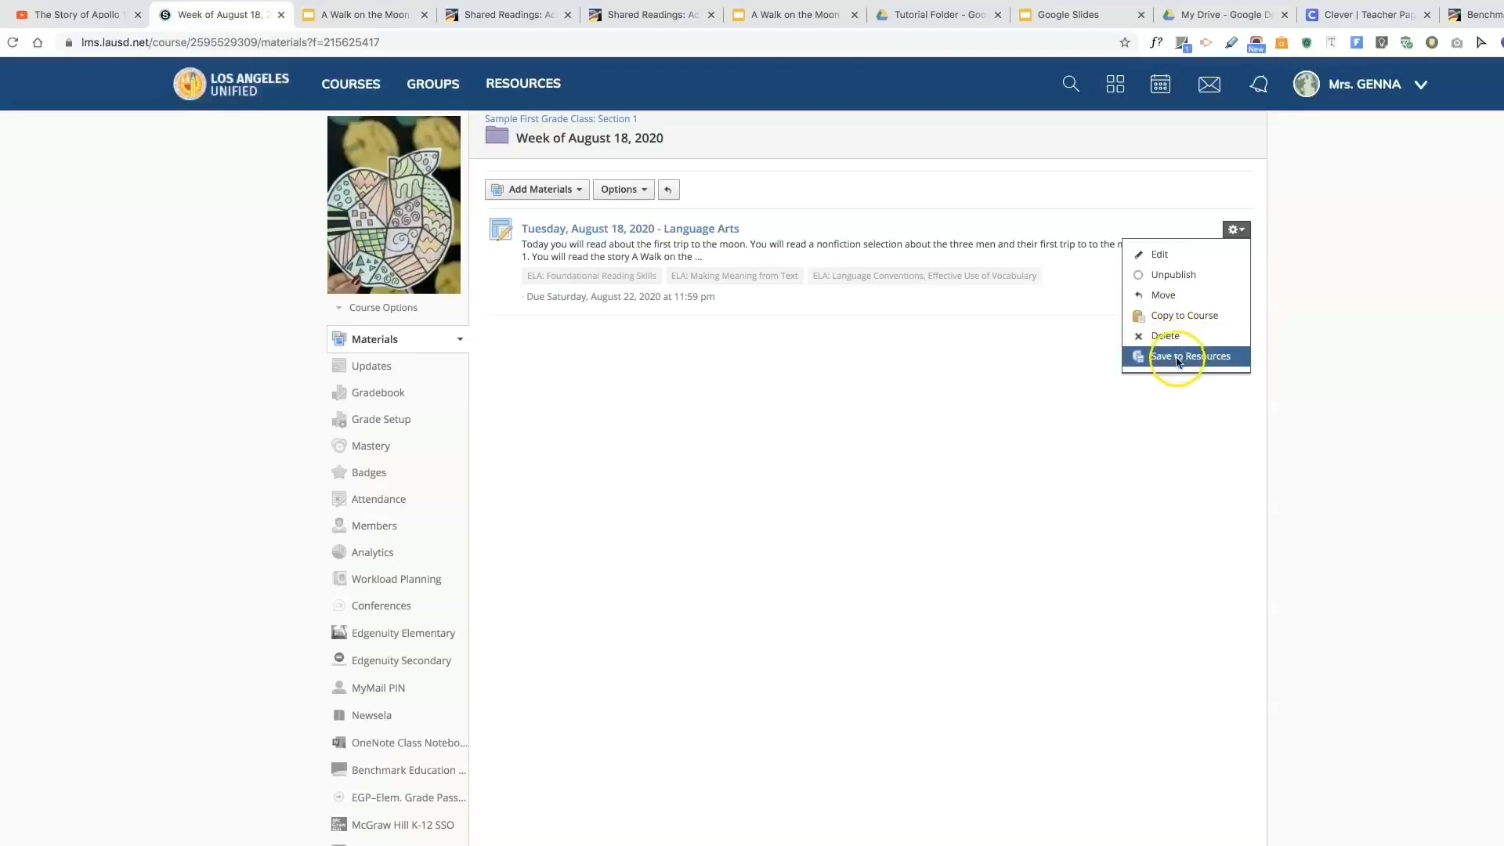
pyautogui.click(1222, 366)
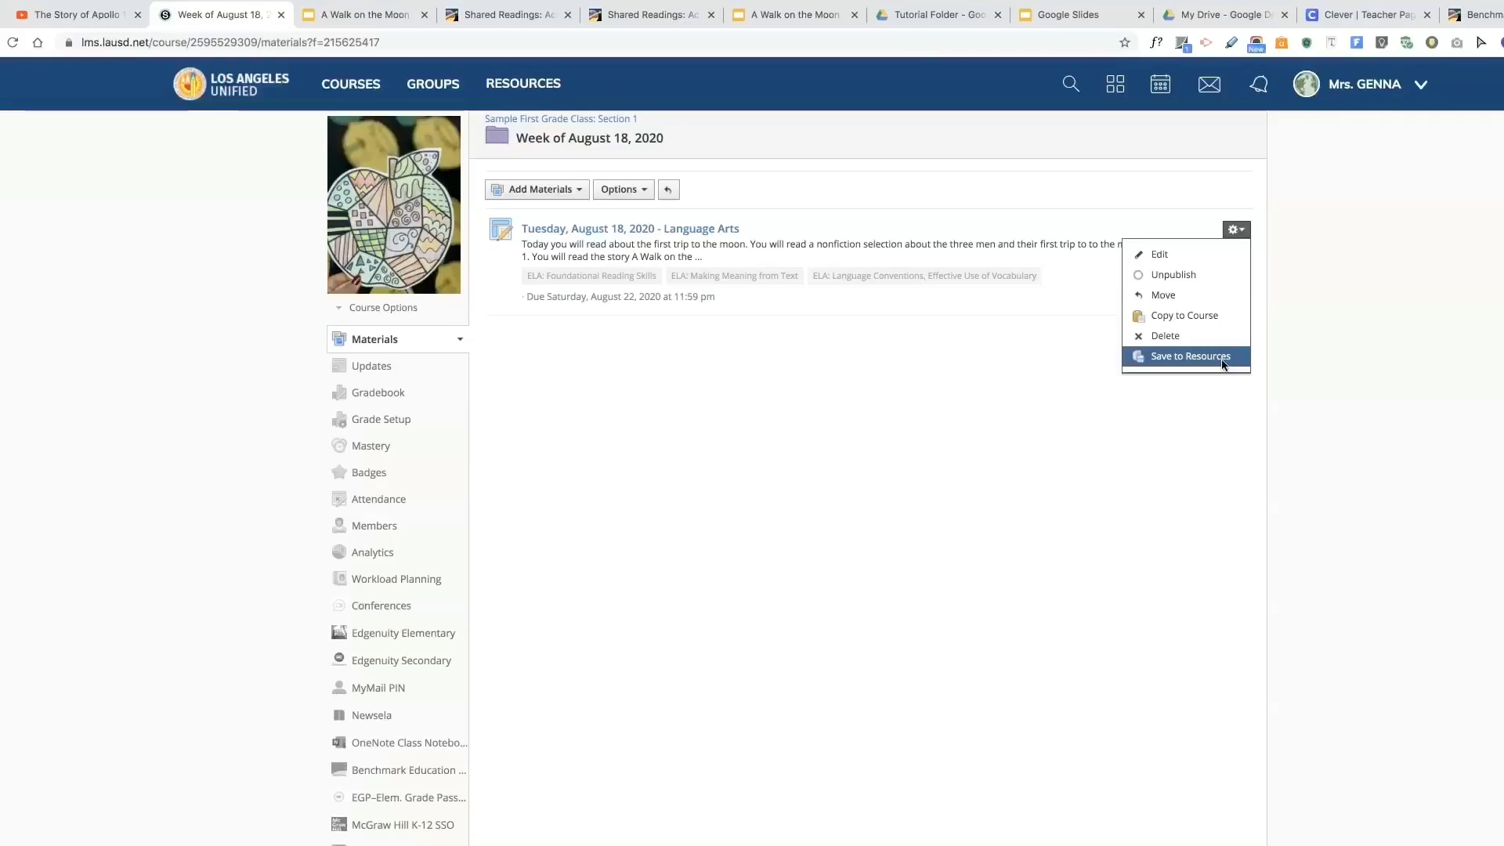
pyautogui.click(1192, 359)
pyautogui.click(1187, 359)
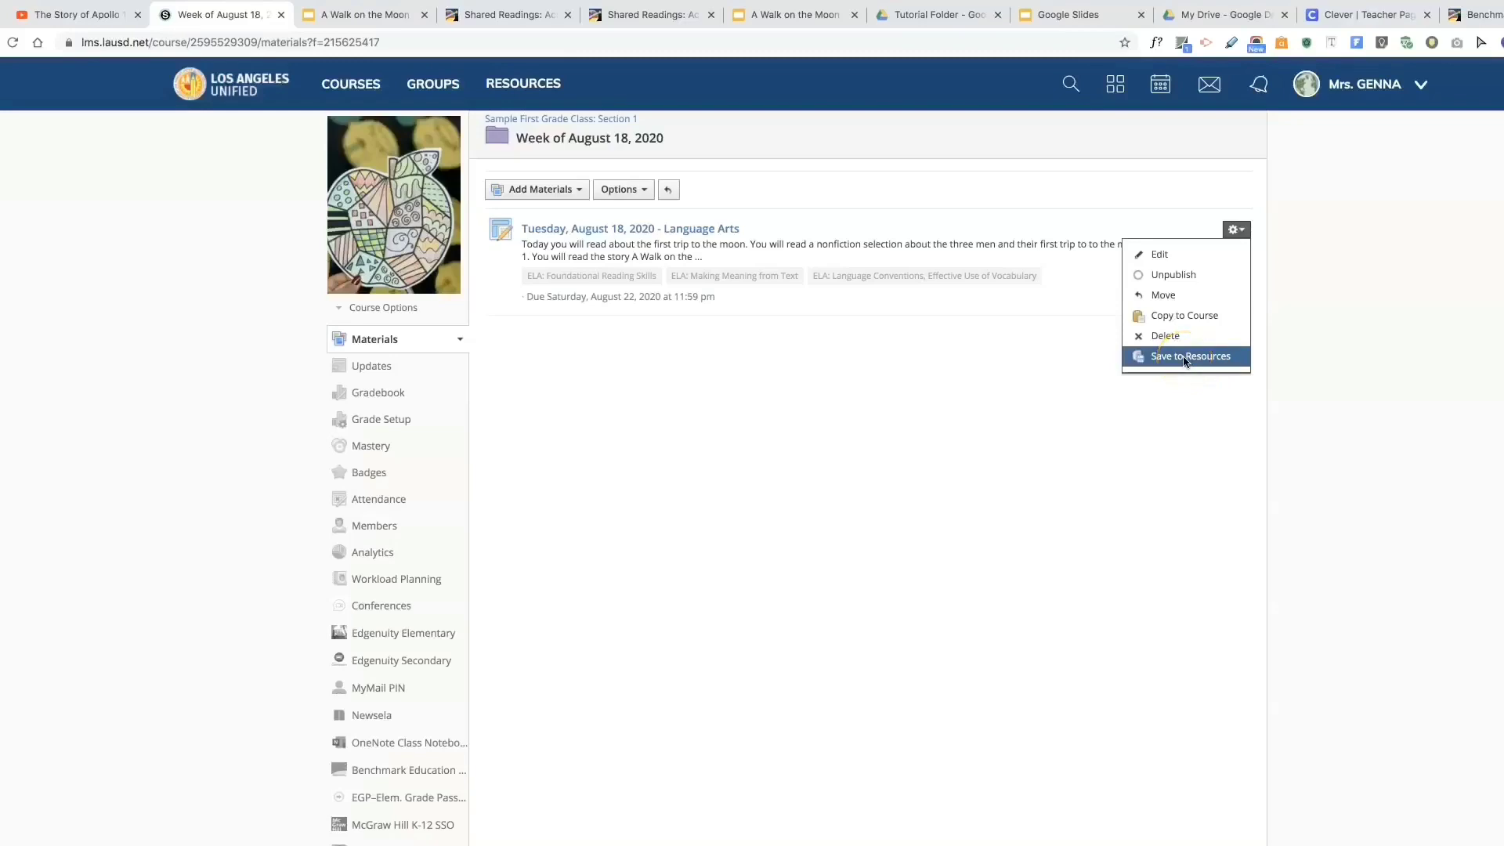